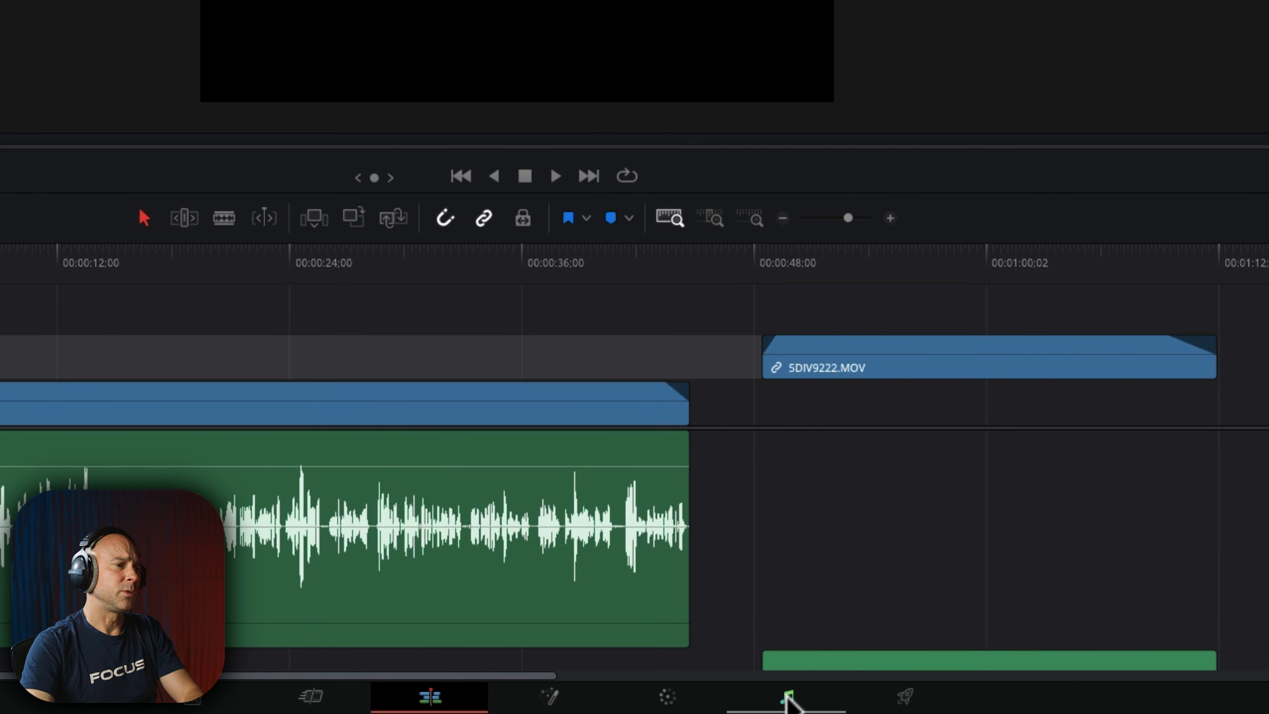
Step: Switch to the Fairlight page for audio work on the timeline
left_click(787, 700)
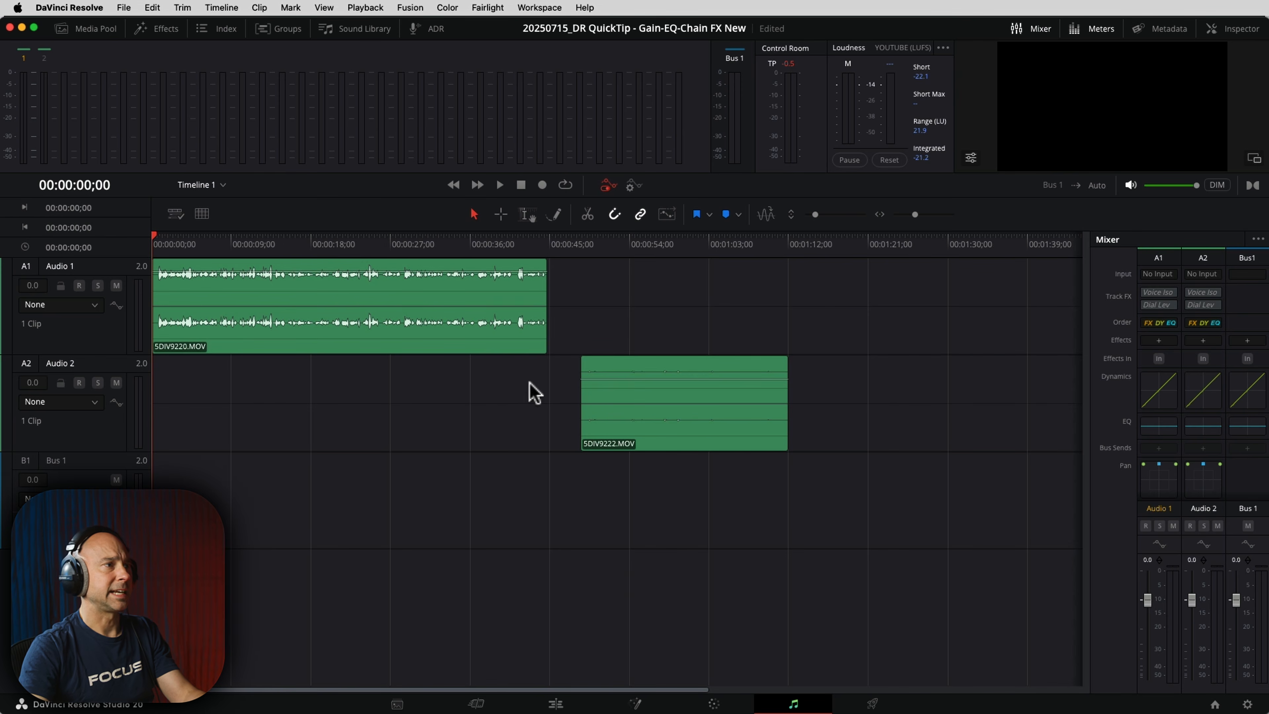
left_click(539, 8)
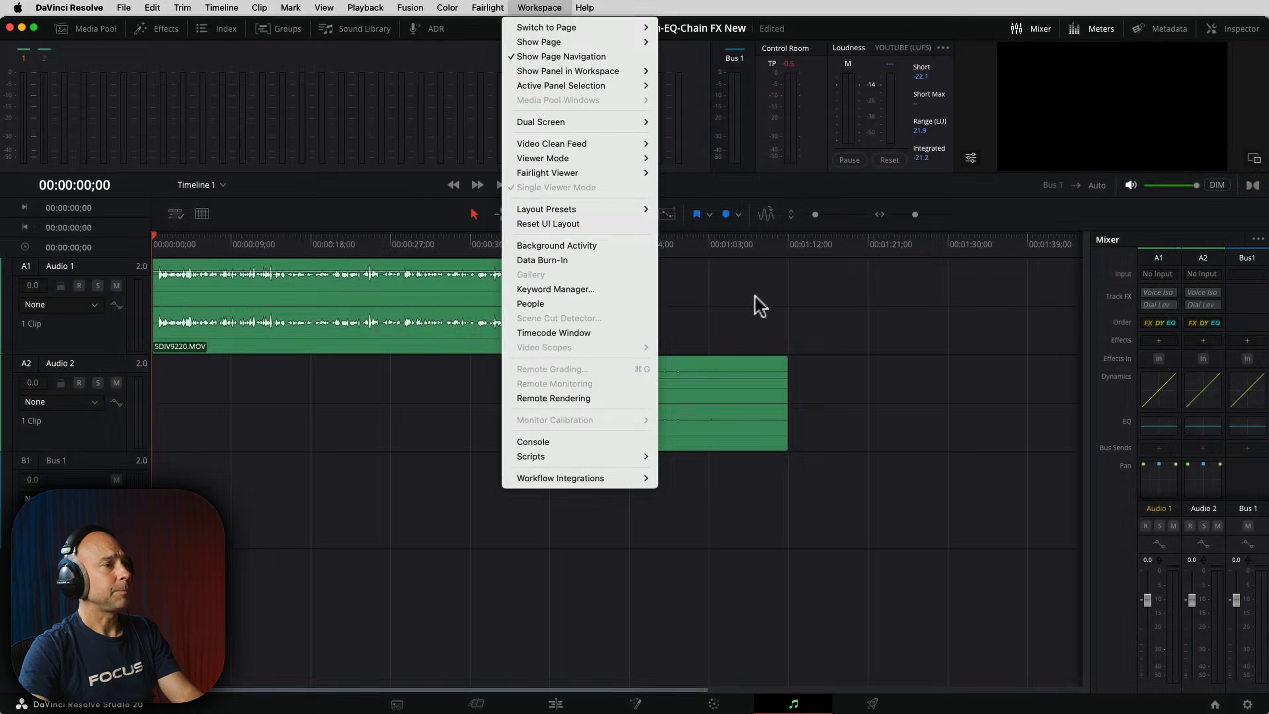
left_click(755, 296)
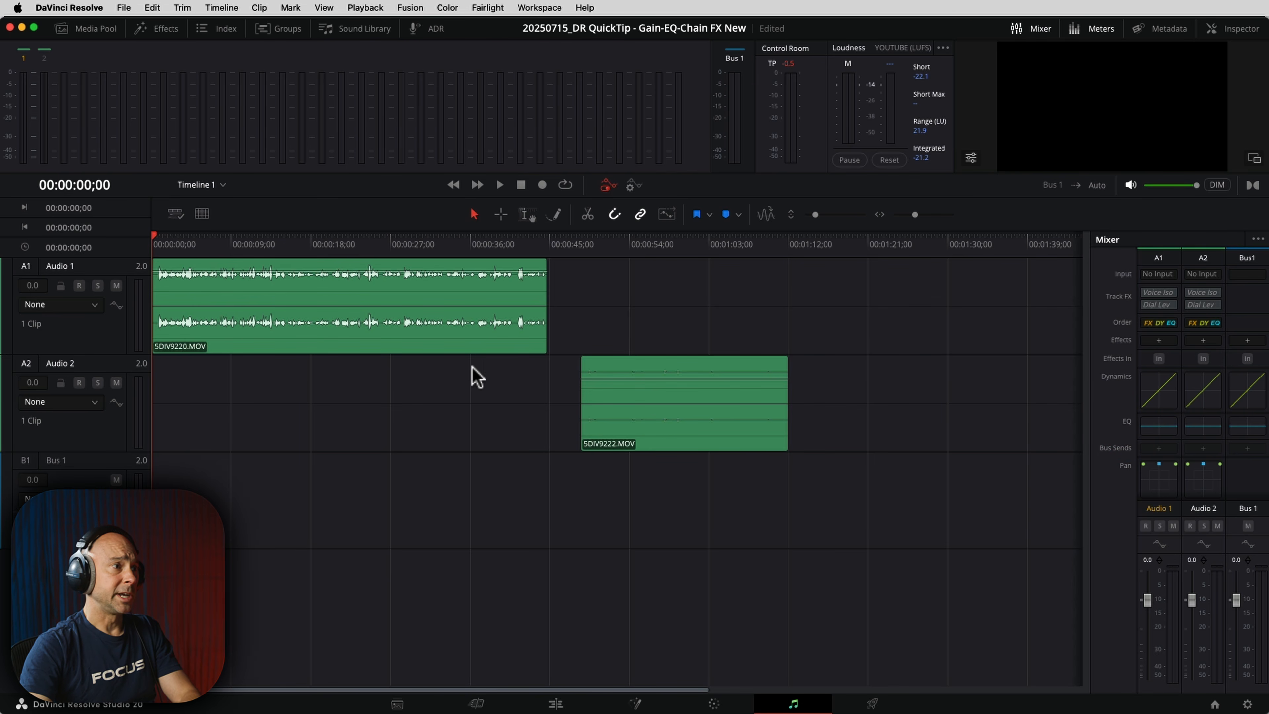
Step: Examine the clip equalizer of 5DIV9220.MOV on Audio 1 in the Inspector
left_click(454, 342)
left_click(1234, 28)
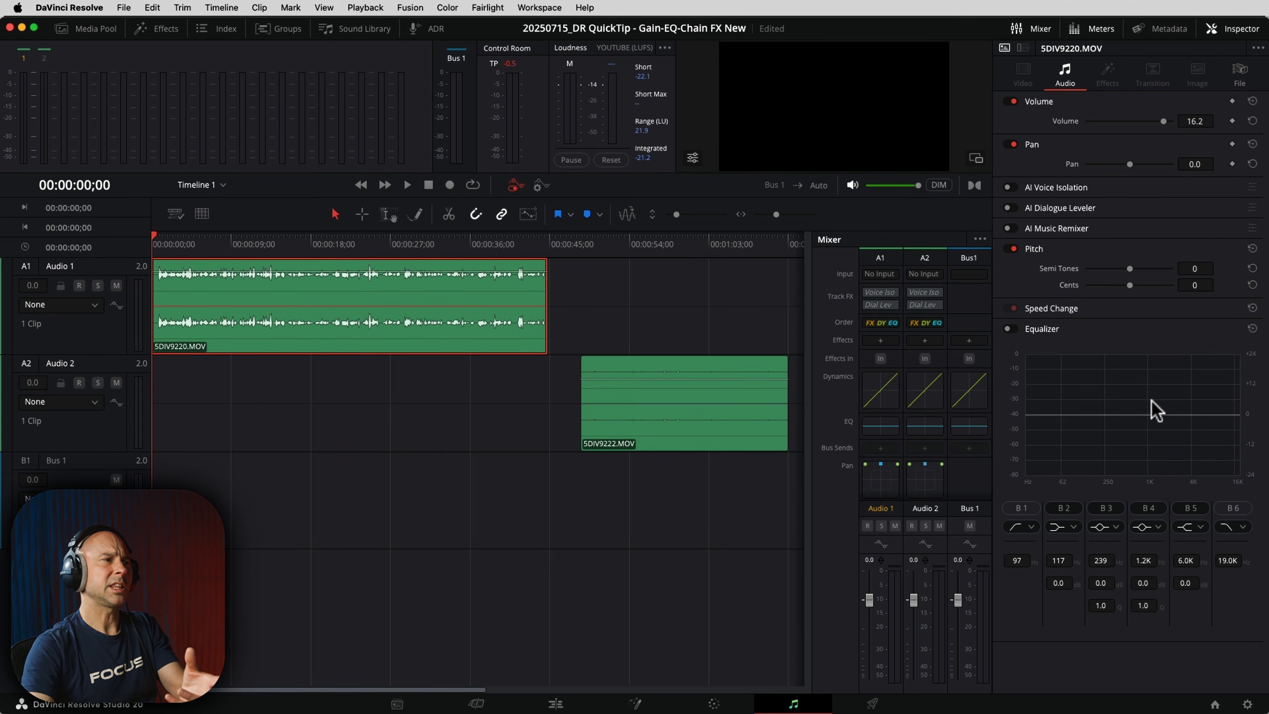
left_click(1233, 28)
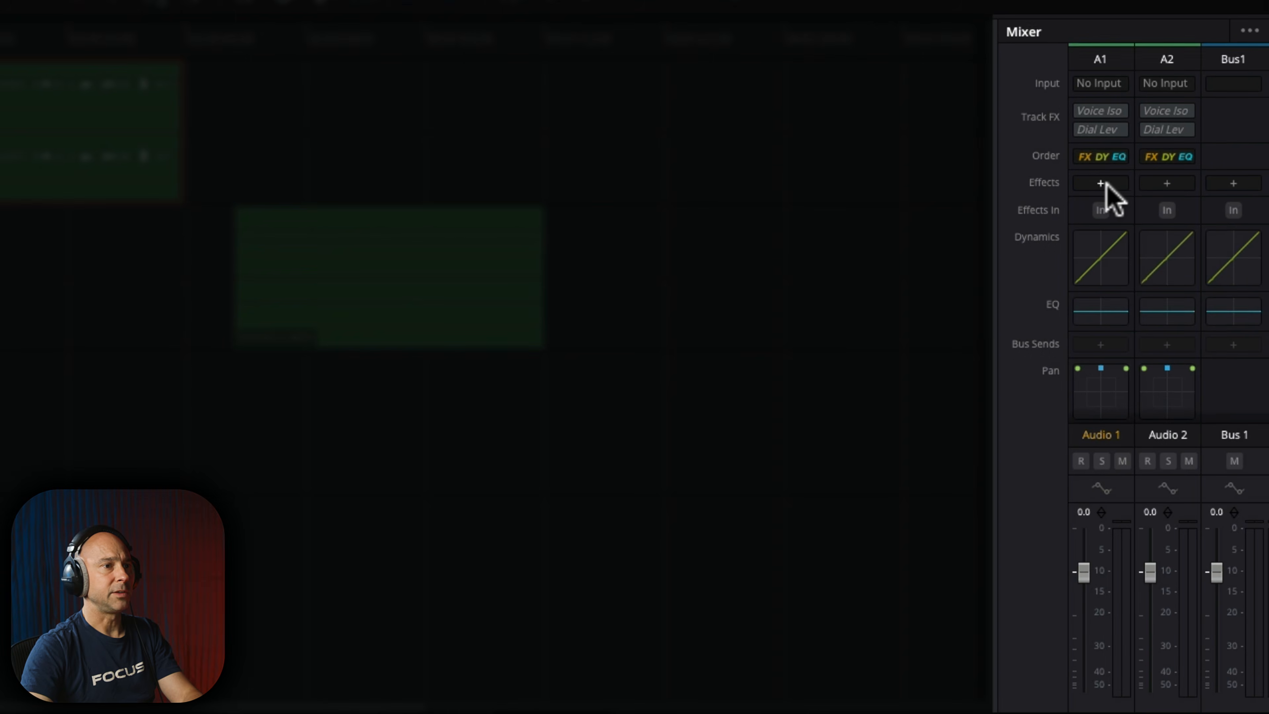
Step: Add the Fairlight EQ effect to the Audio 1 track in the mixer
left_click(1158, 340)
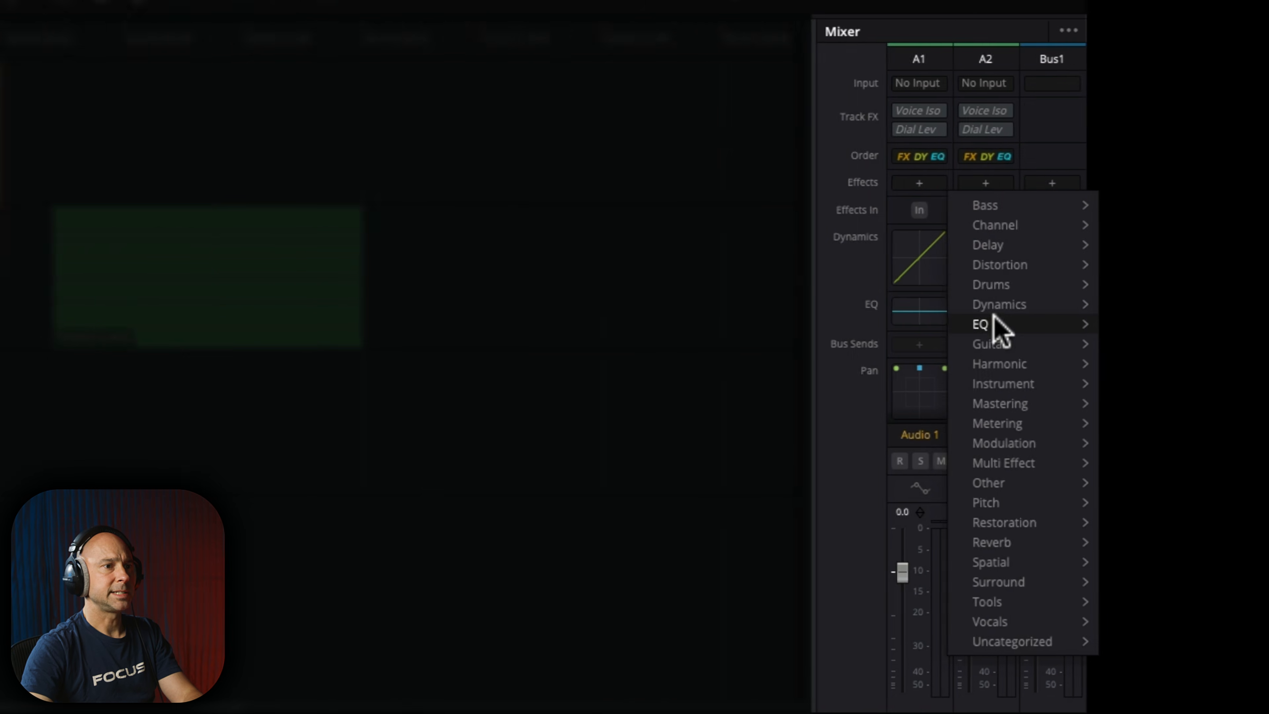
mouse_move(1175, 326)
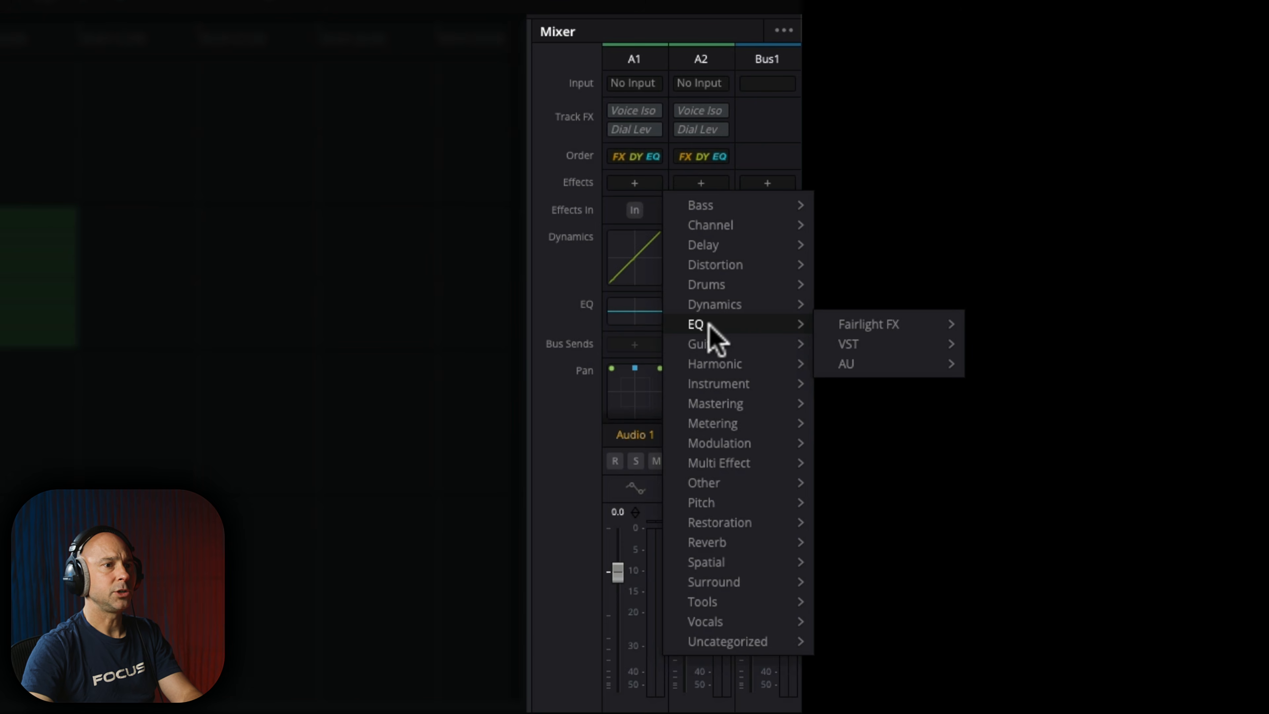
mouse_move(839, 326)
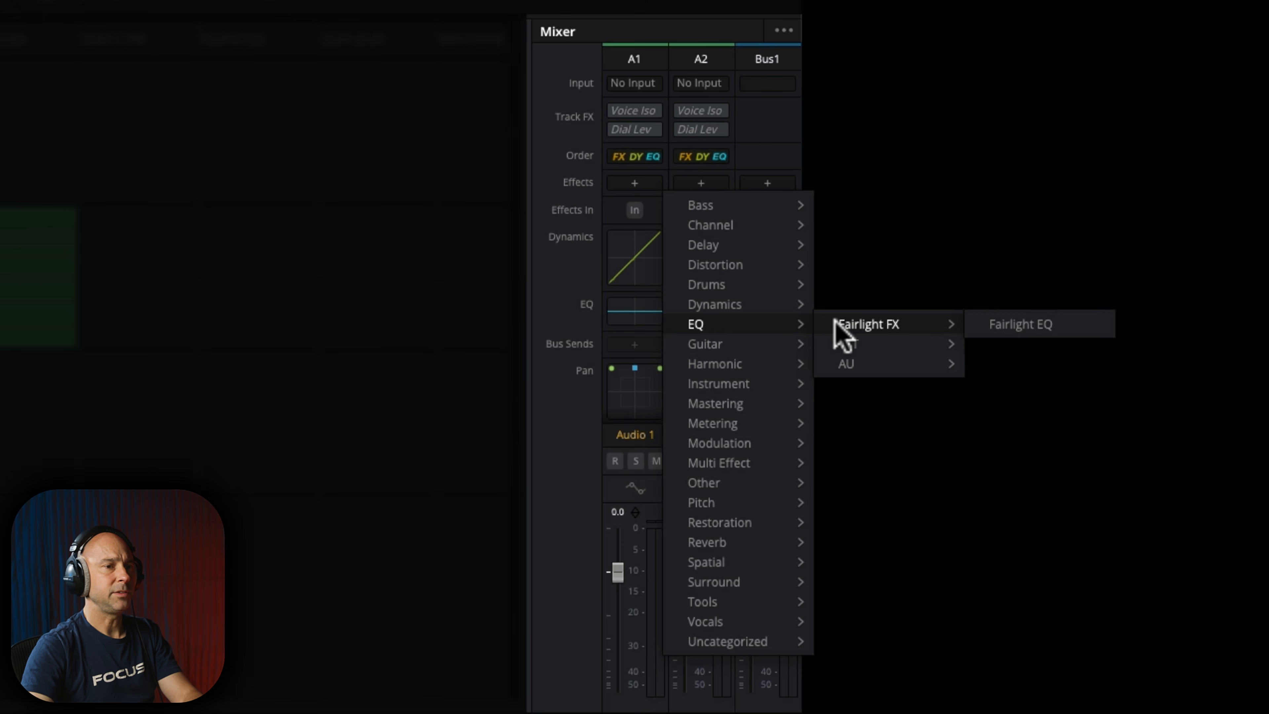
left_click(1005, 325)
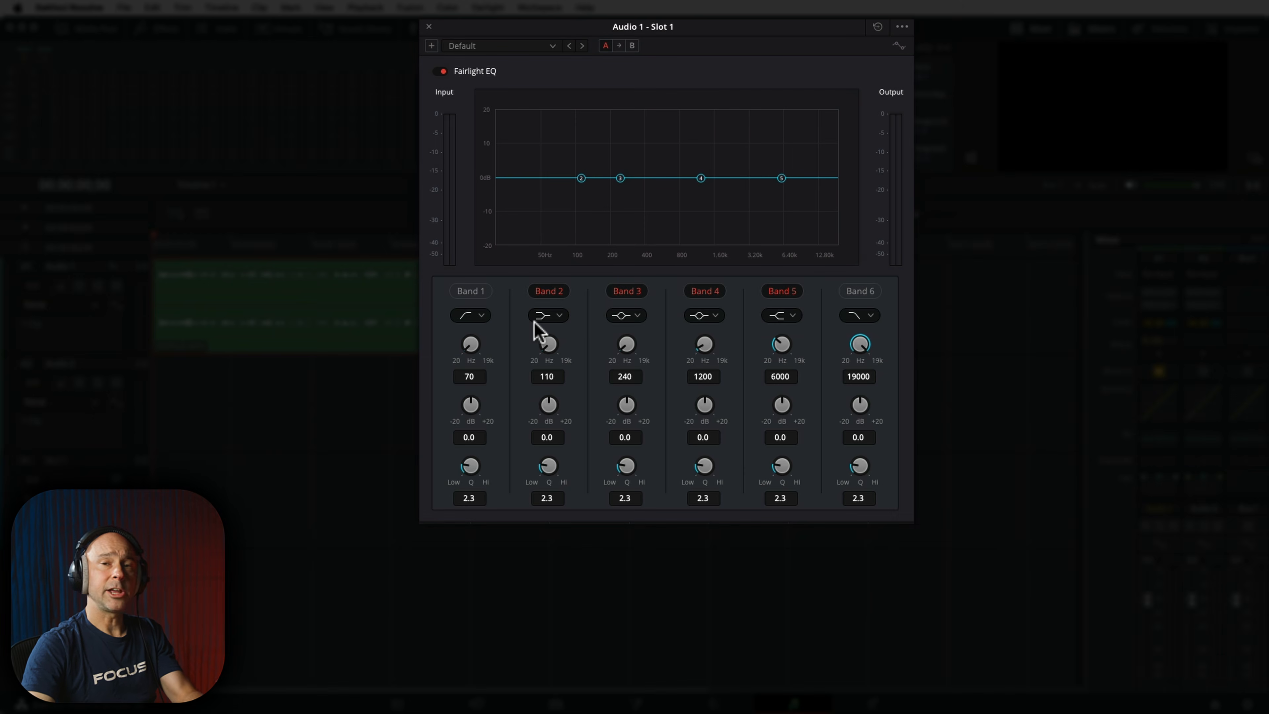
Step: In Fairlight EQ, enable Band 1 at 134 Hz, set Band 4 to 1176 Hz at -2.3 dB and Band 5 to 3039 Hz at 3.1 dB
left_click(464, 291)
left_click_drag(564, 189, 589, 186)
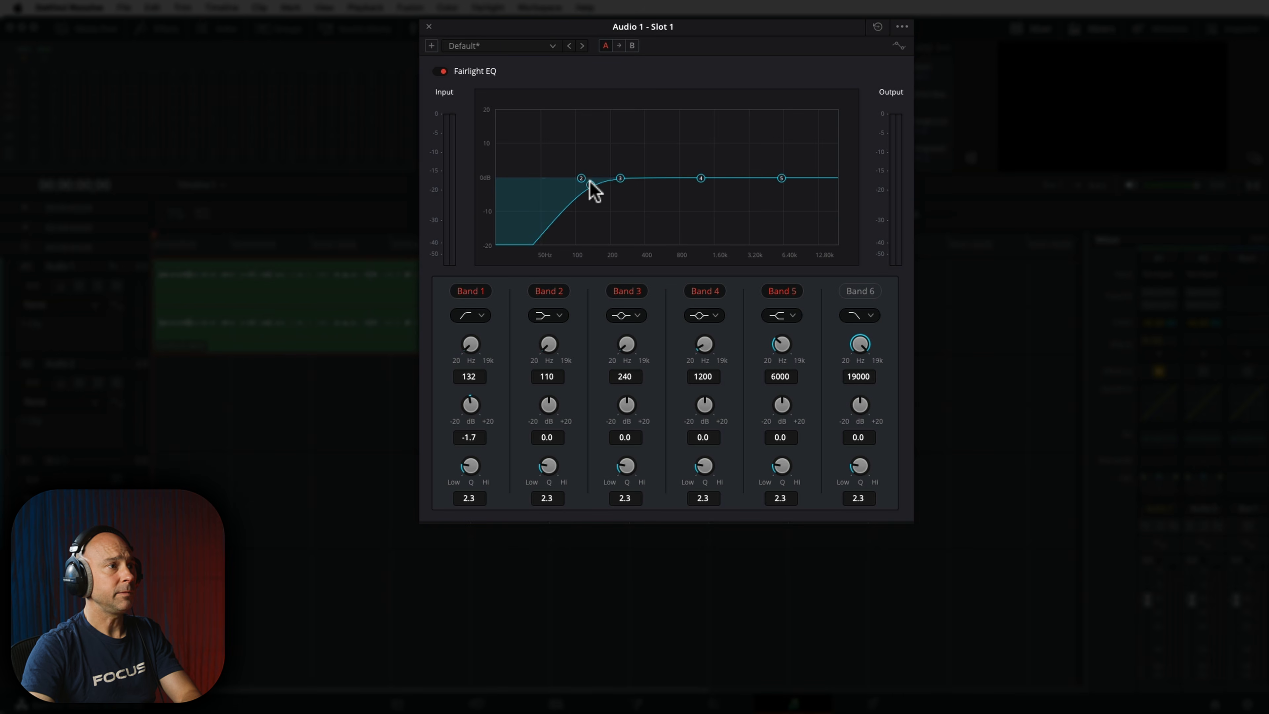
left_click_drag(701, 178, 700, 188)
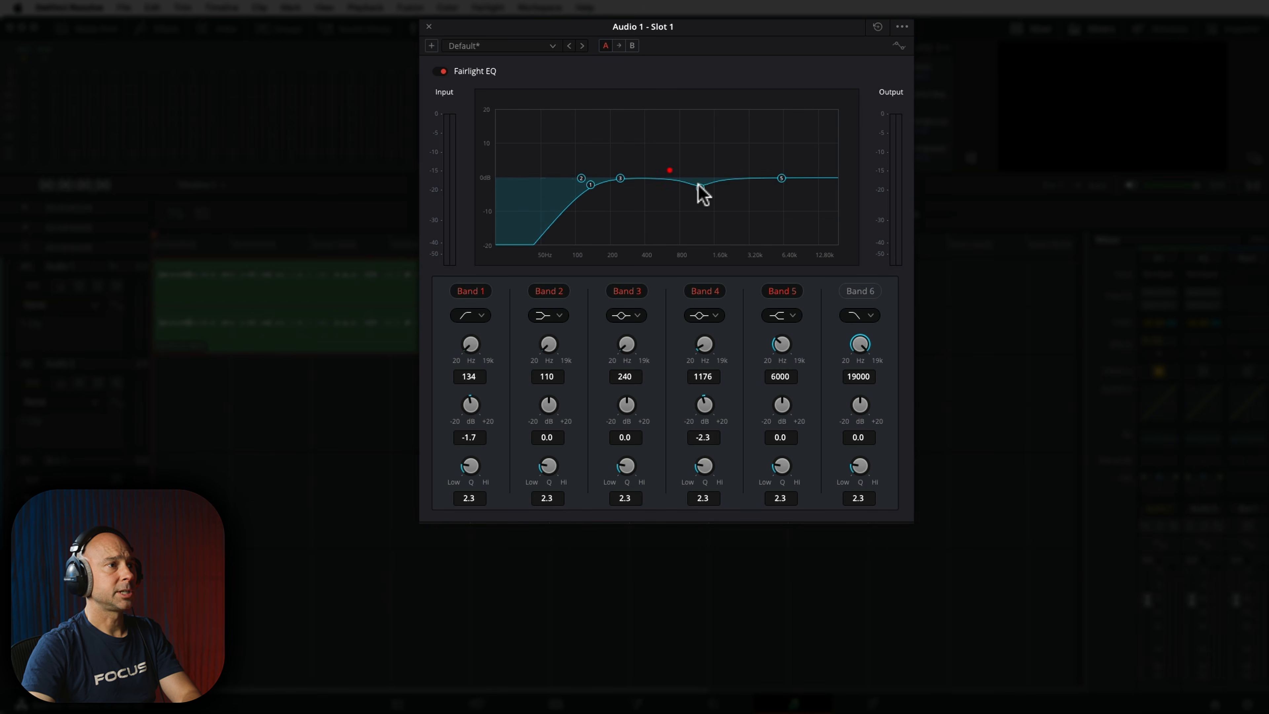
left_click_drag(781, 177, 747, 168)
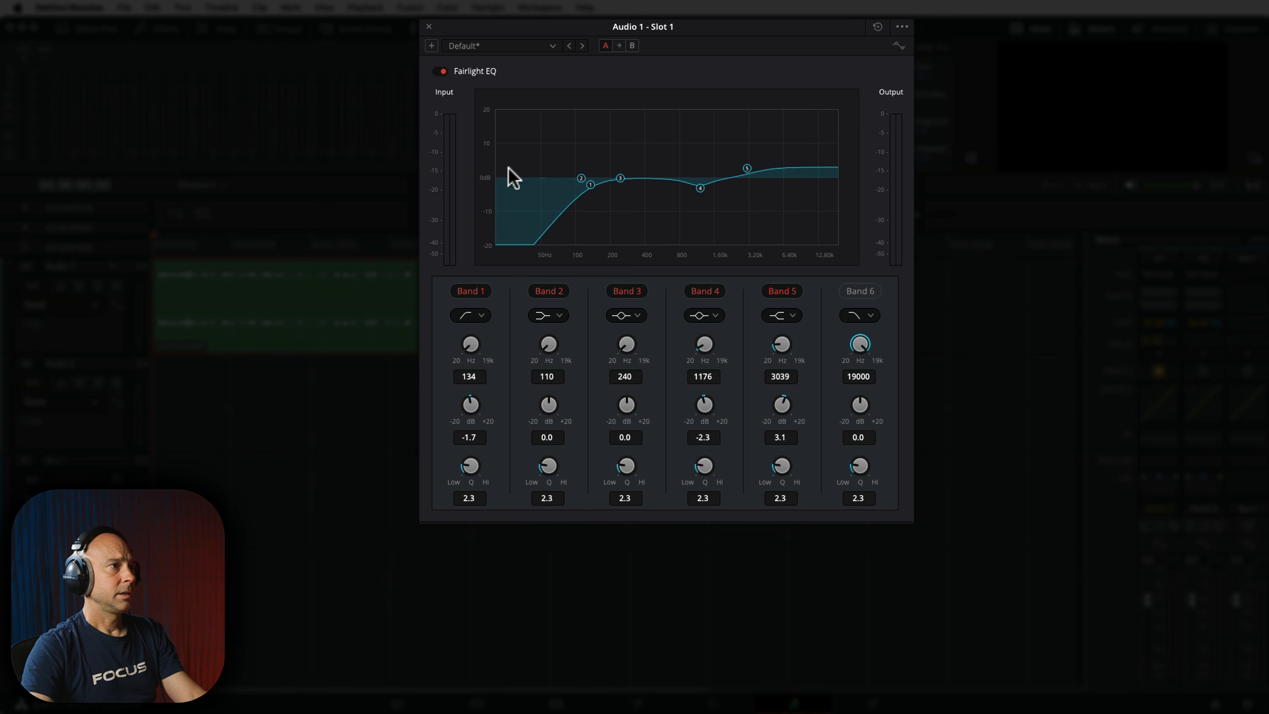
Step: Play Audio 1 to compare the sound with Fairlight EQ off and on, and close the effect window
left_click(438, 72)
key("space")
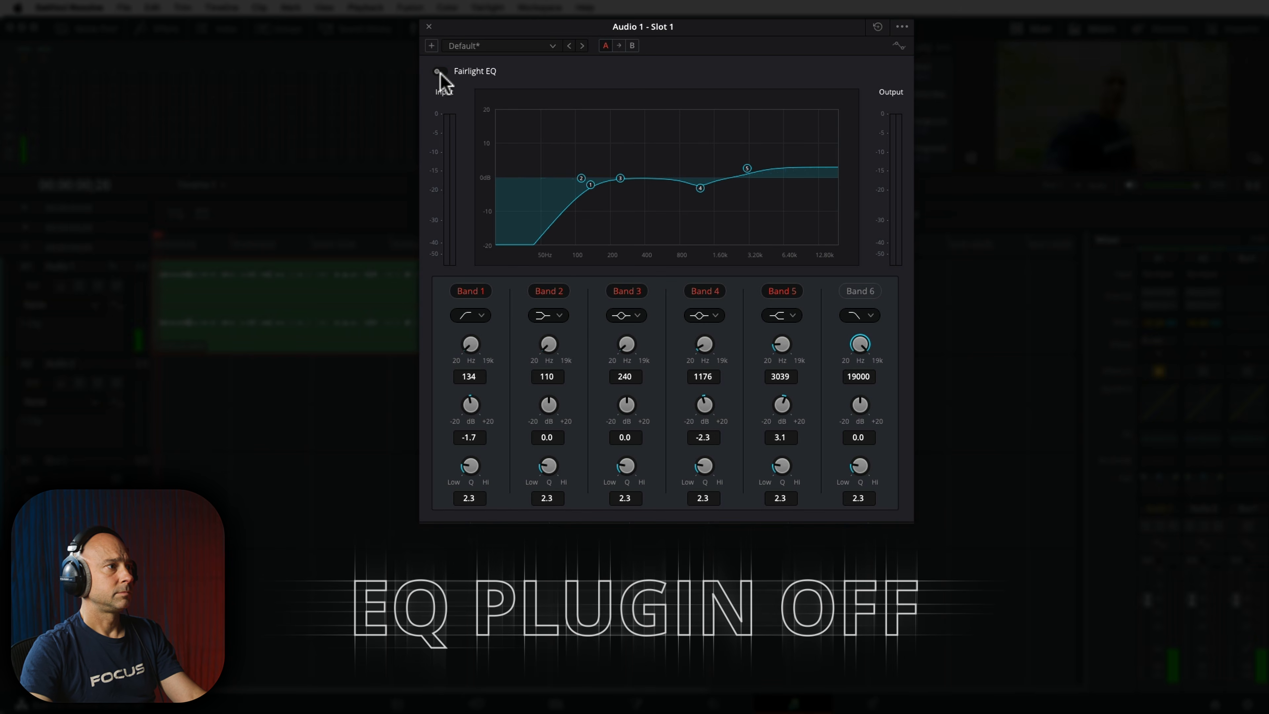
left_click(440, 72)
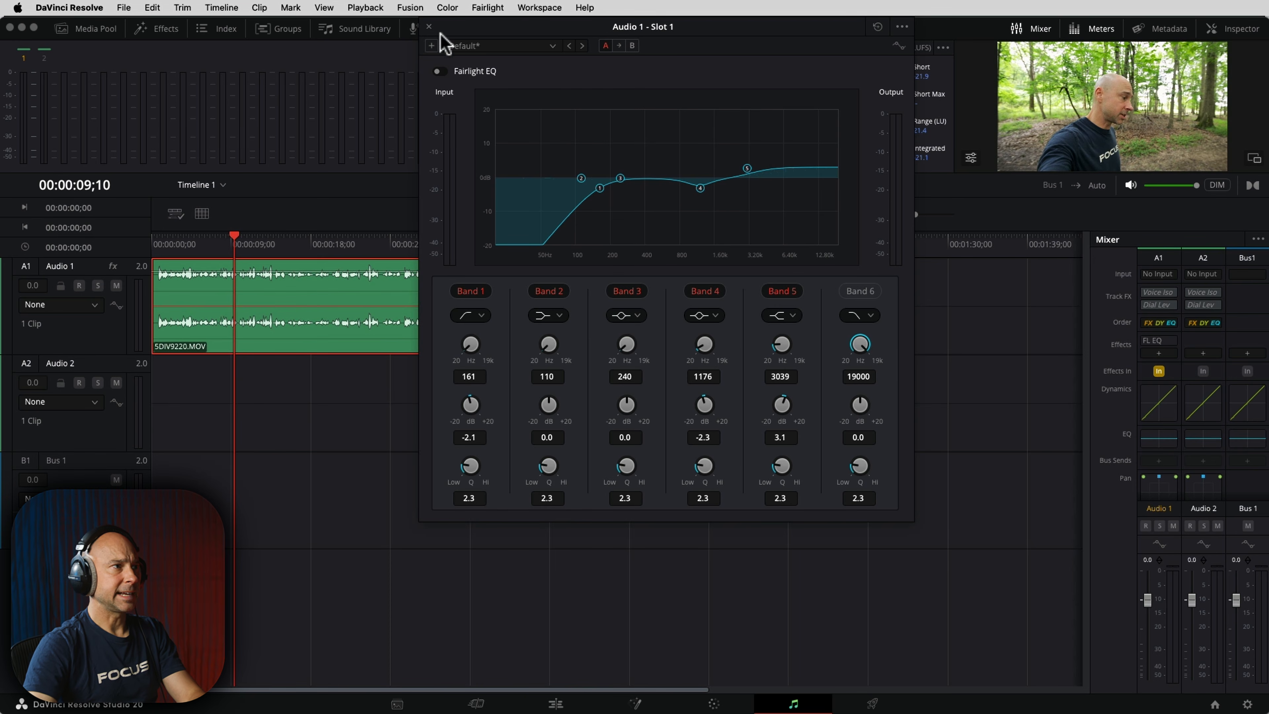
left_click(428, 26)
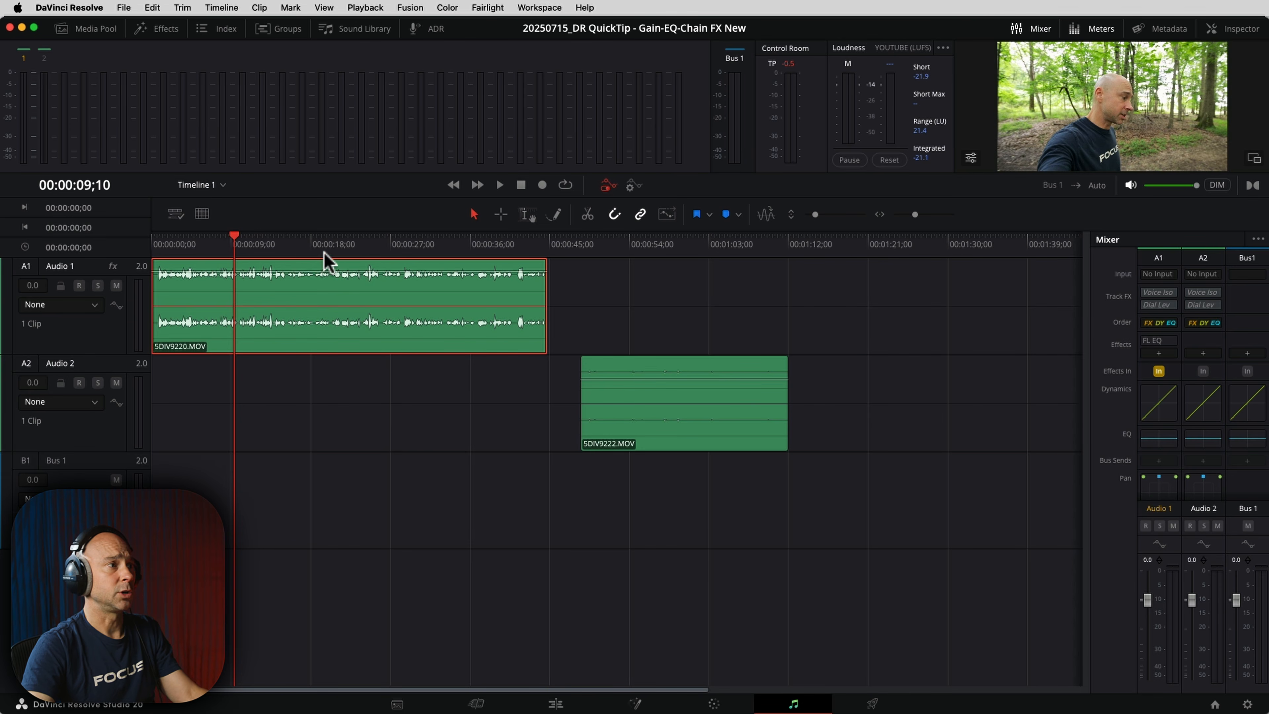
Step: Split the 5DIV9220.MOV clip on Audio 1 at 00:00:17;29, select its second part and place the playhead at 00:00:27;00
left_click(311, 250)
key("x")
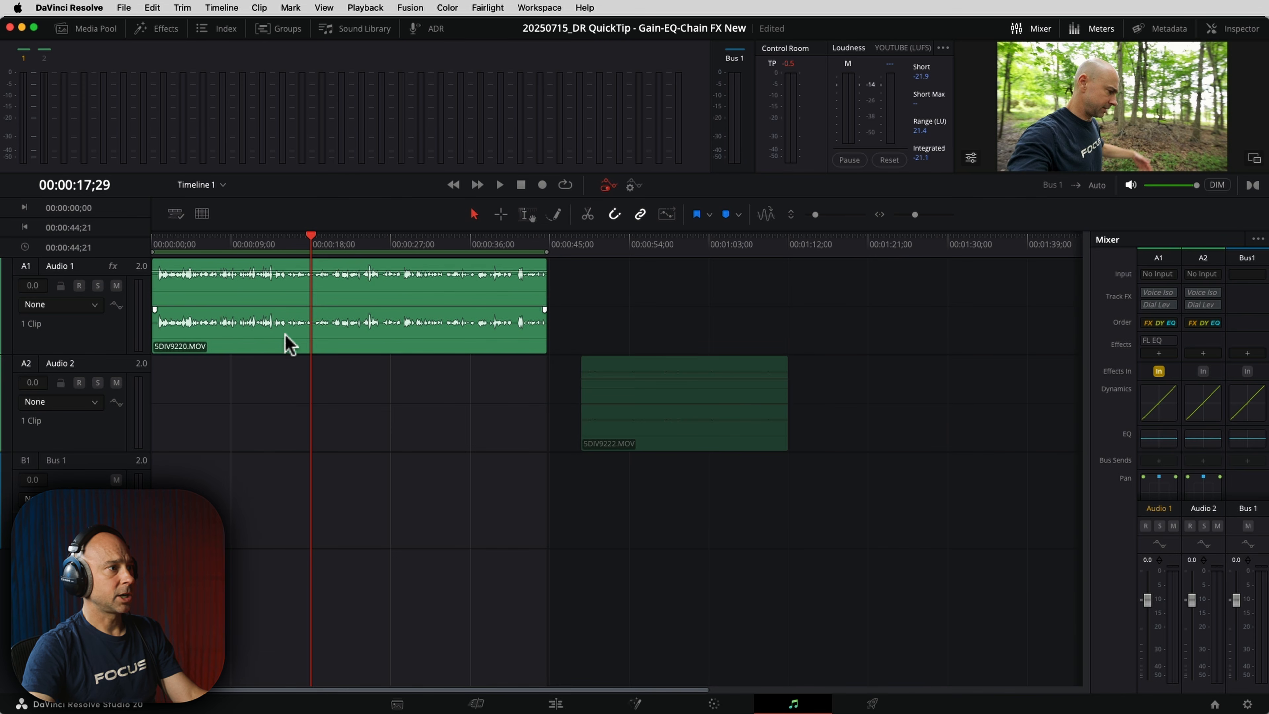
key("alt+x")
key("super+b")
left_click(281, 341)
left_click(385, 331)
left_click(390, 241)
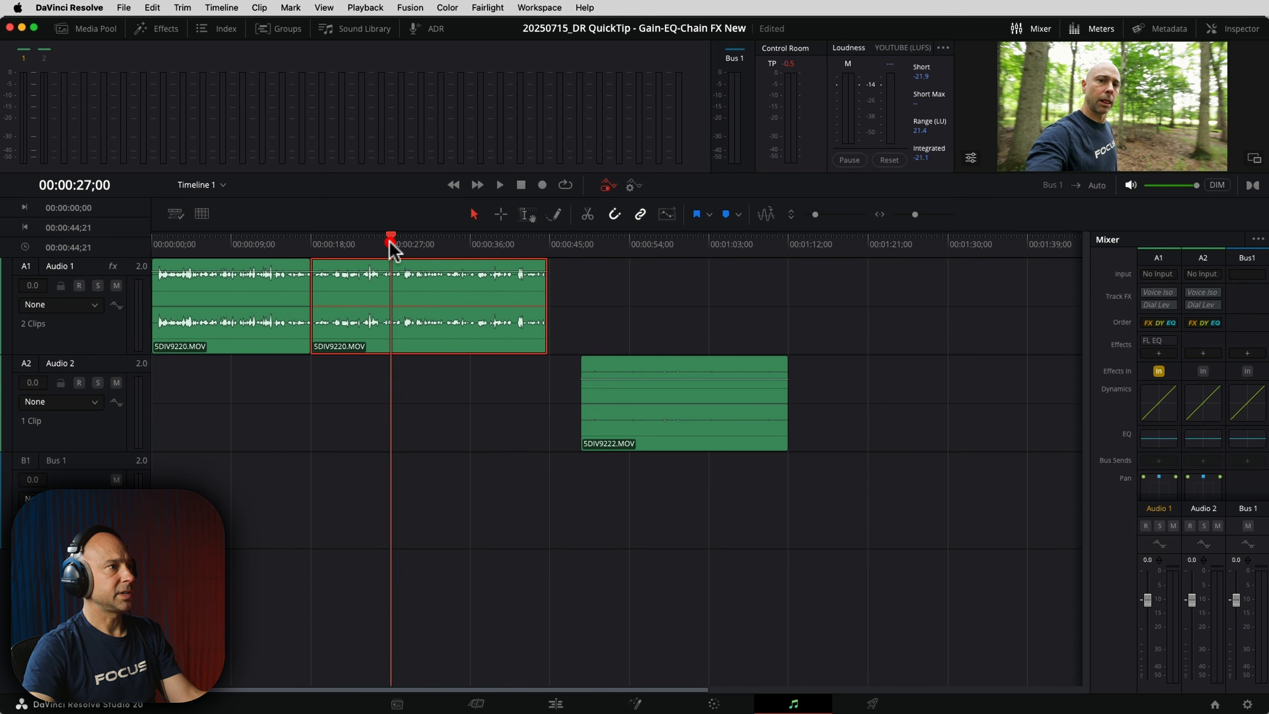
Step: In Audio 1's track equalizer, enable Band 1 at 156 Hz and Band 6 at 11.9 kHz and set Band 5 to 2.6 kHz at +3.2 dB
left_click(1149, 439)
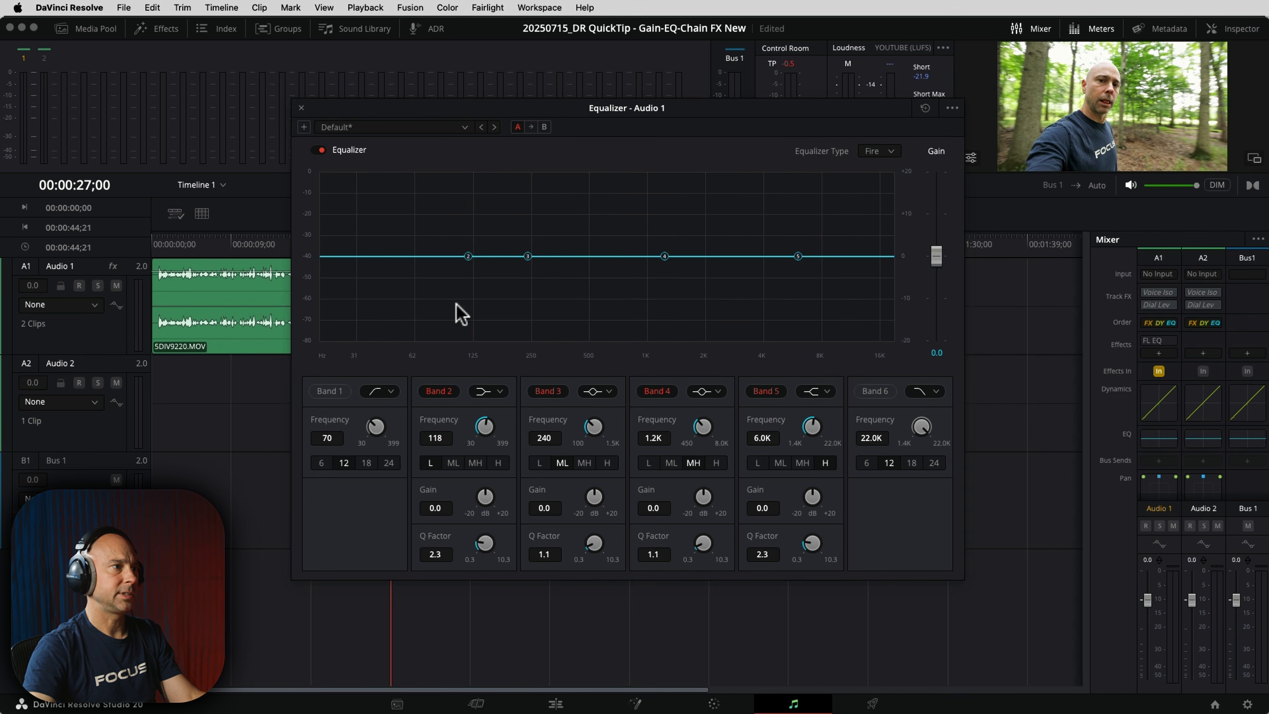
left_click(343, 389)
left_click_drag(430, 263, 492, 260)
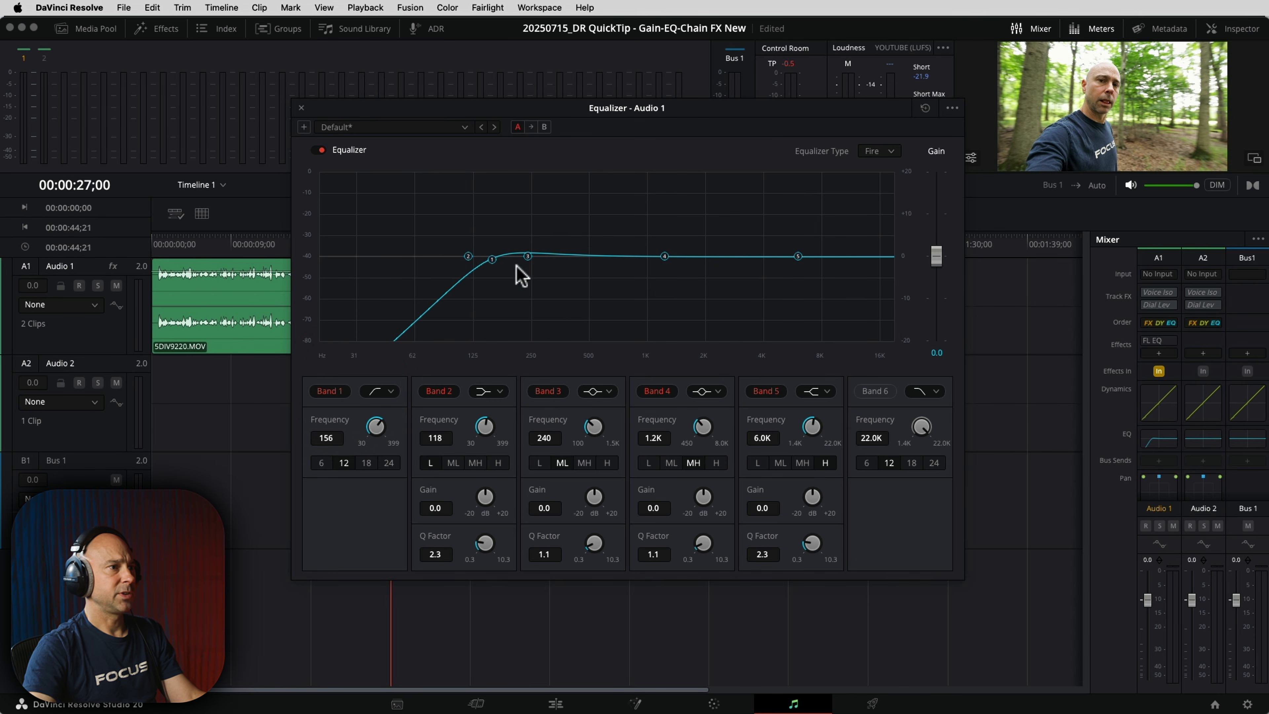
left_click(875, 390)
left_click_drag(894, 257, 727, 247)
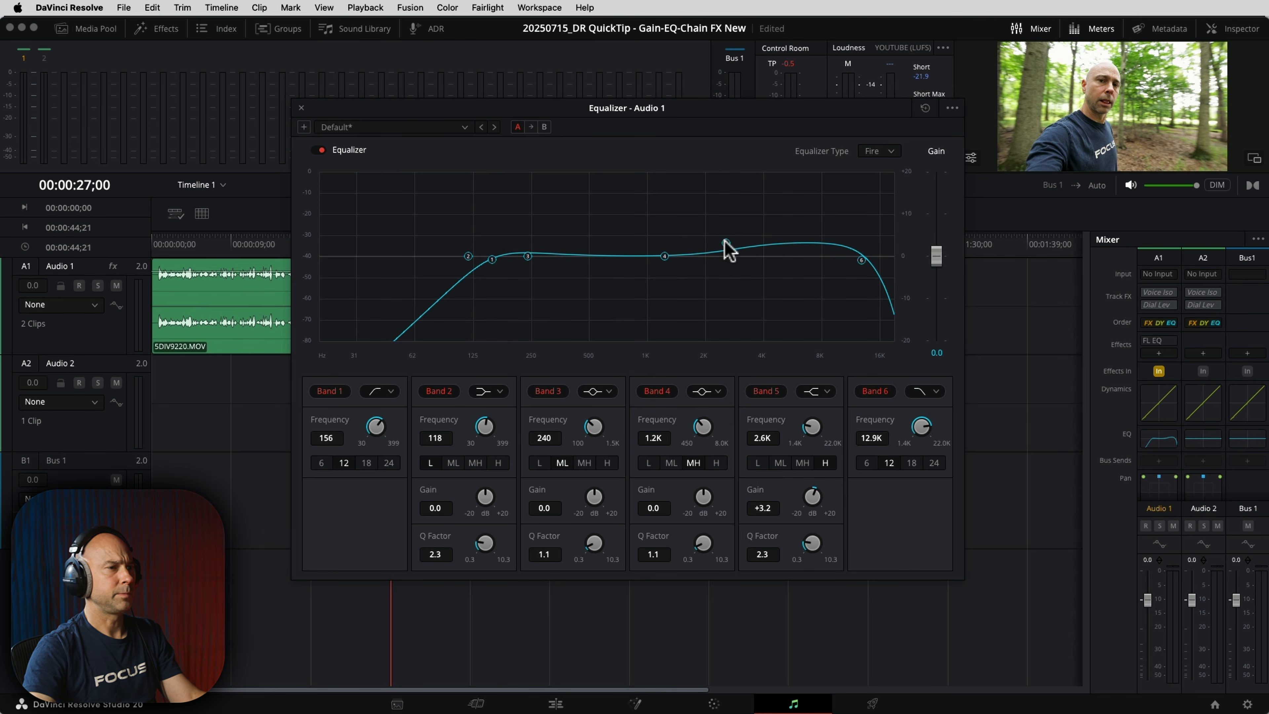
left_click_drag(858, 266, 855, 275)
left_click(301, 107)
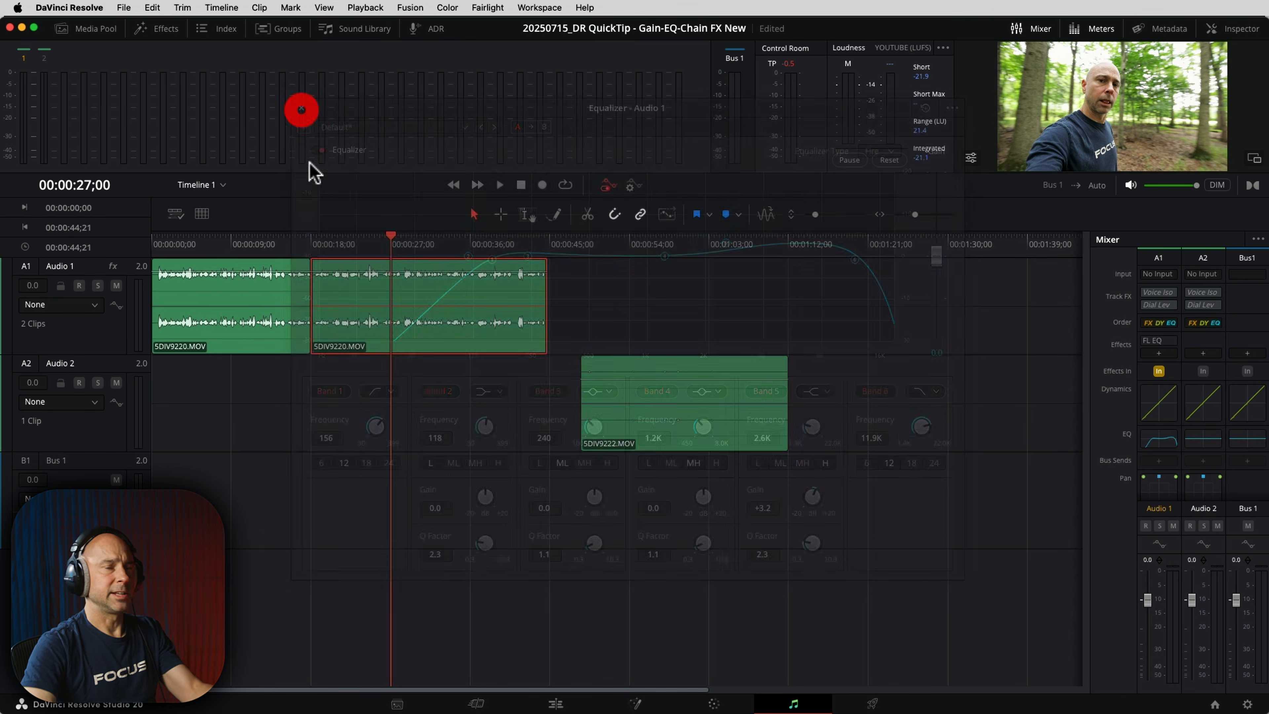
Step: Play Audio 1 across the cut to hear the track equalizer on both clip parts
left_click(285, 242)
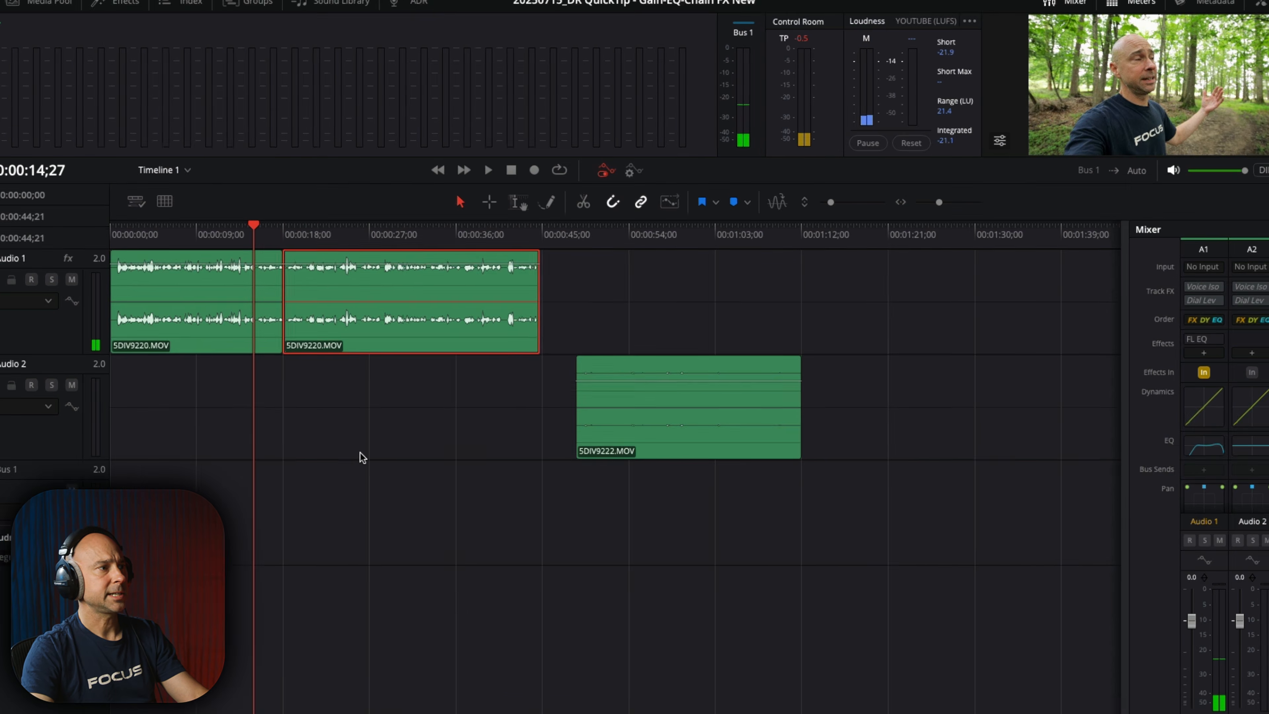
key("space")
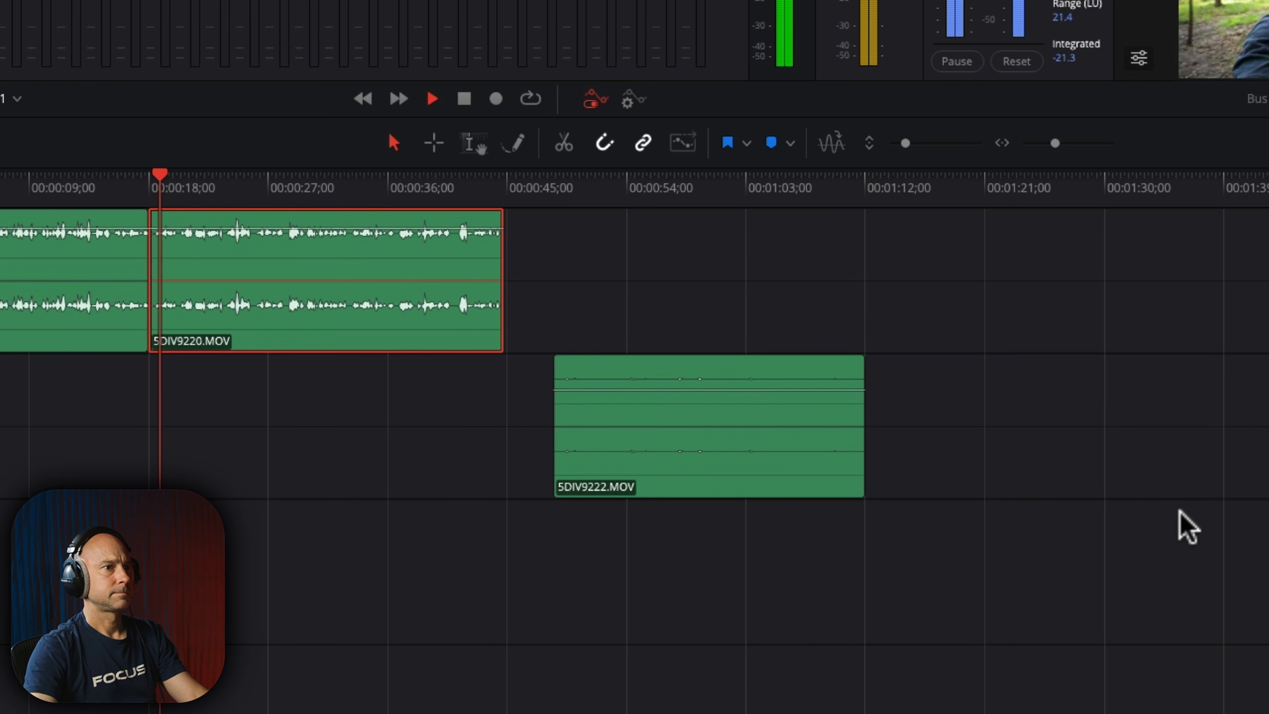
key("space")
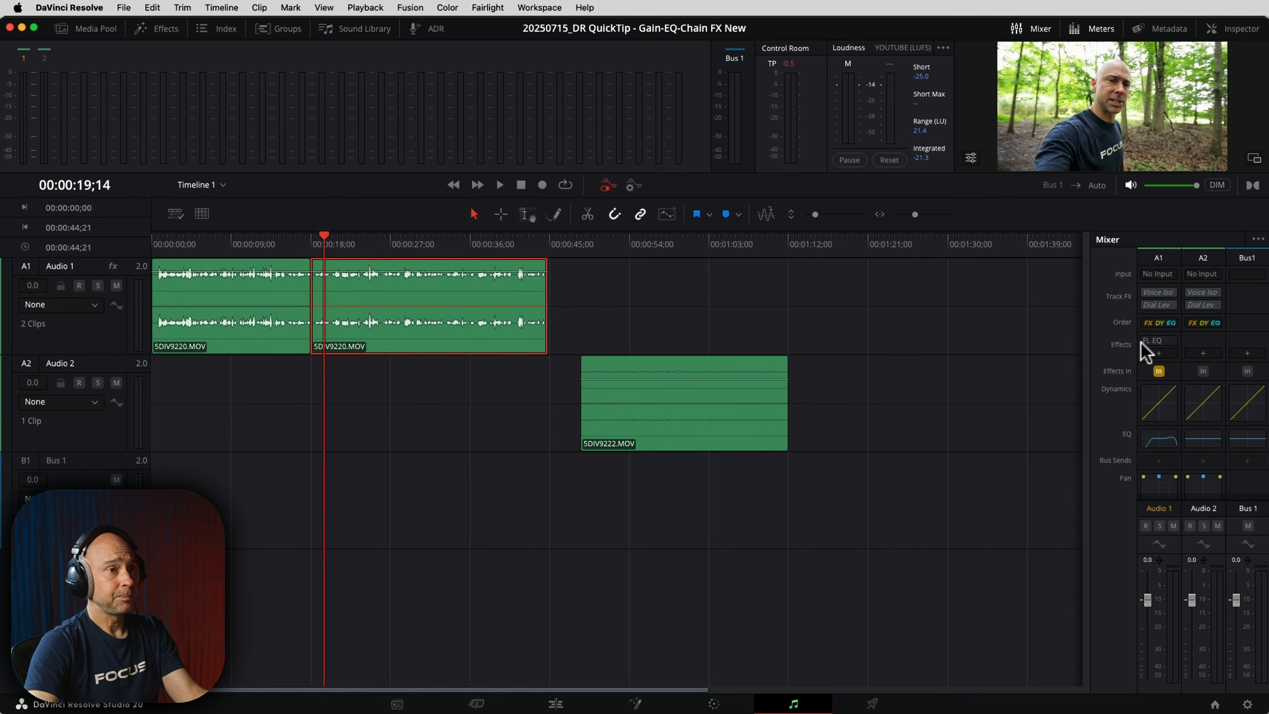
Step: Remove the Fairlight EQ effect from the Audio 1 track
left_click(1171, 341)
left_click(1183, 360)
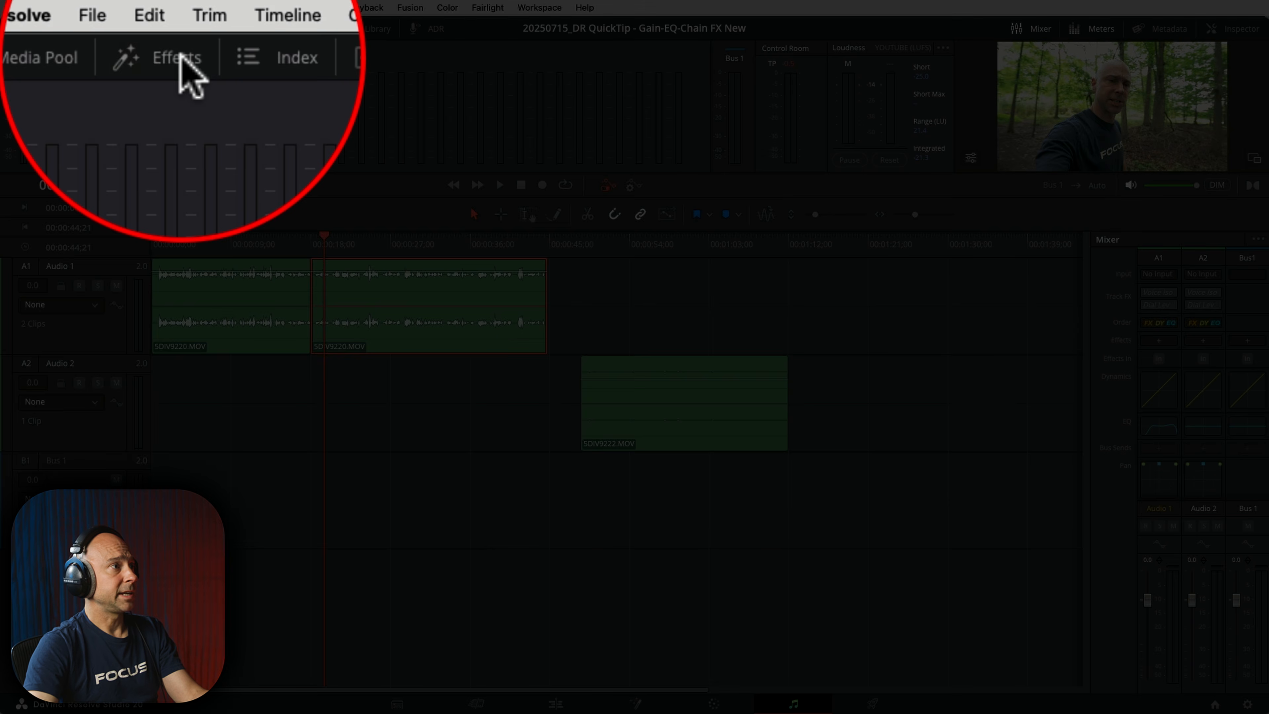
Step: Apply Fairlight EQ to only the second 5DIV9220.MOV clip on Audio 1 and set Band 3 to 369 Hz at -11.8 dB
left_click(168, 30)
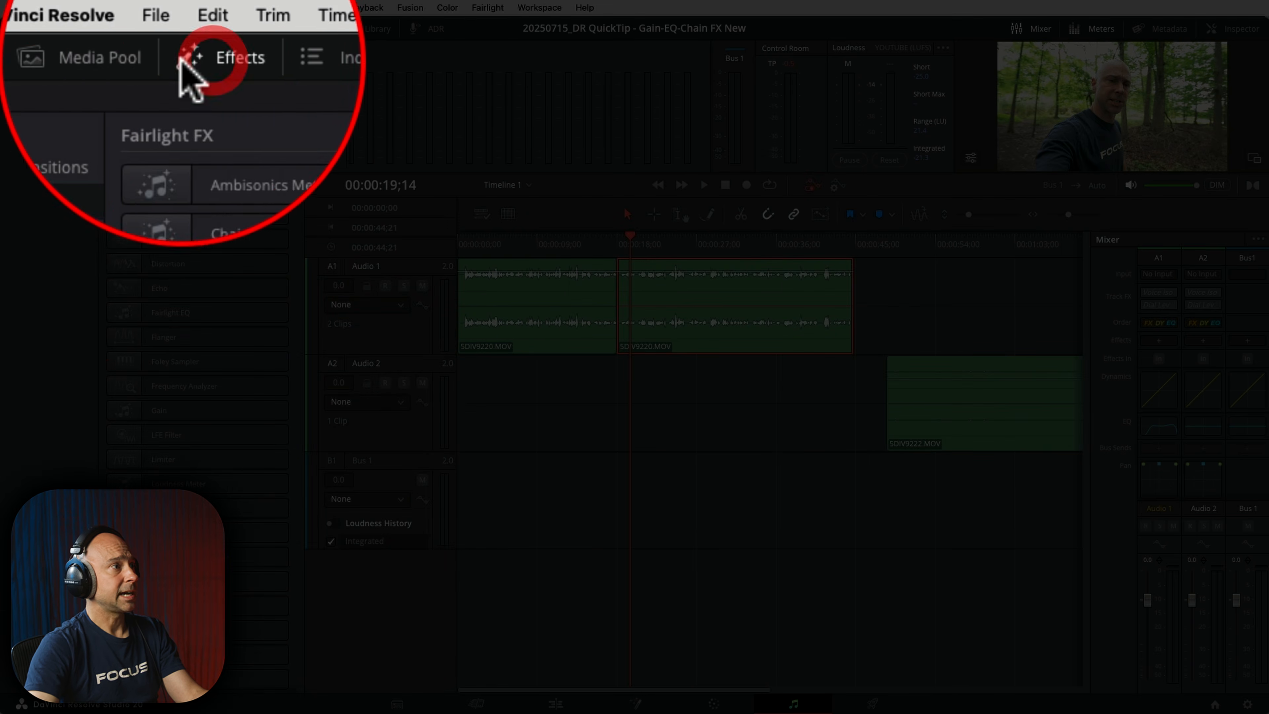
left_click(75, 144)
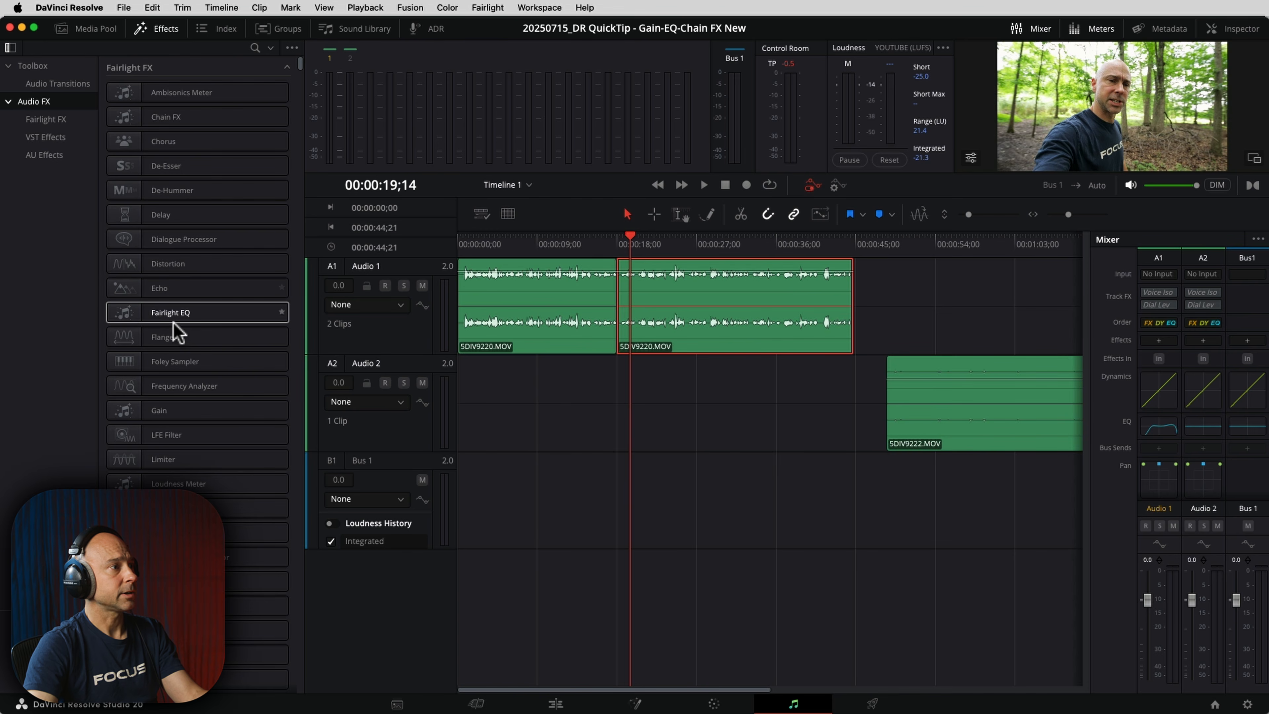
left_click_drag(165, 322, 659, 322)
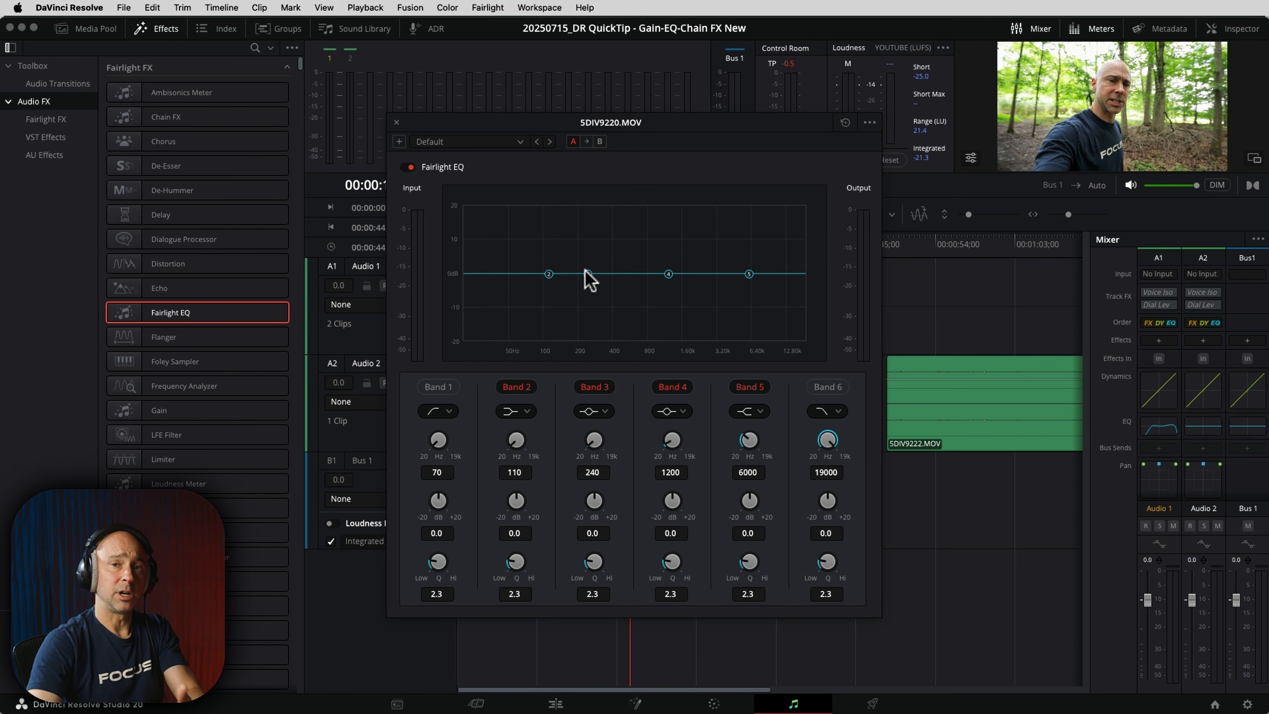
left_click_drag(588, 274, 612, 317)
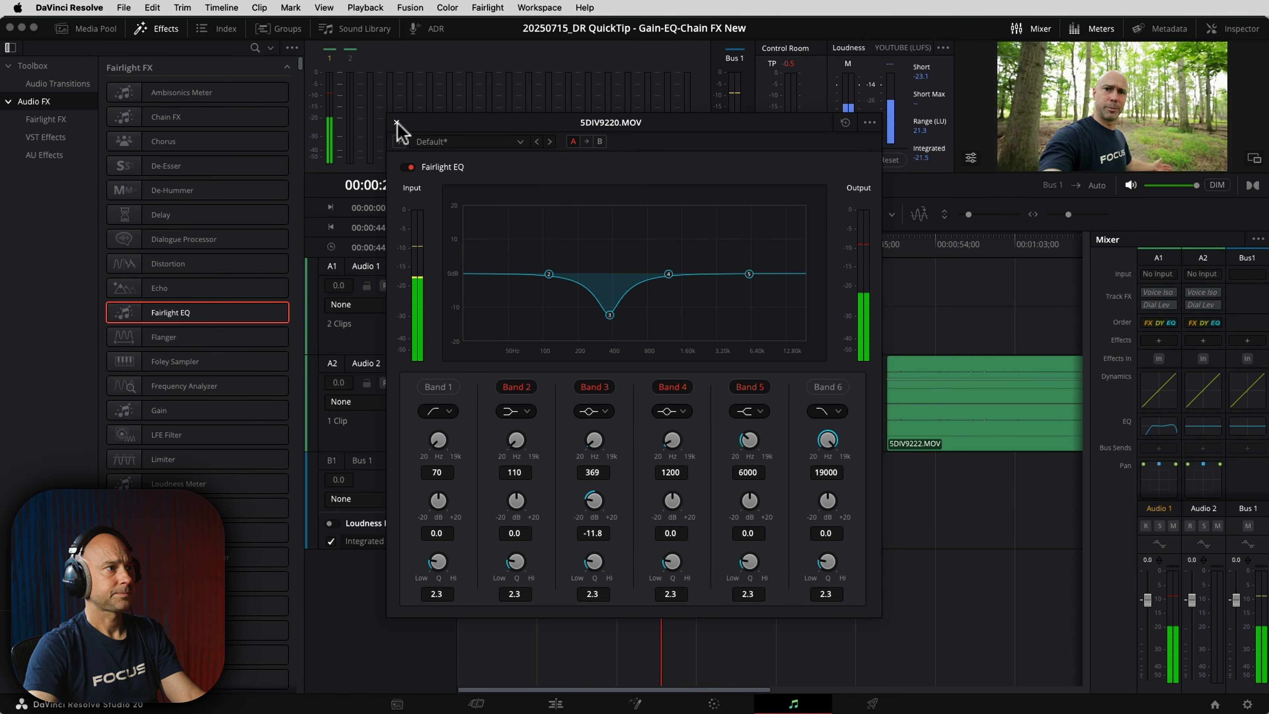
left_click(396, 122)
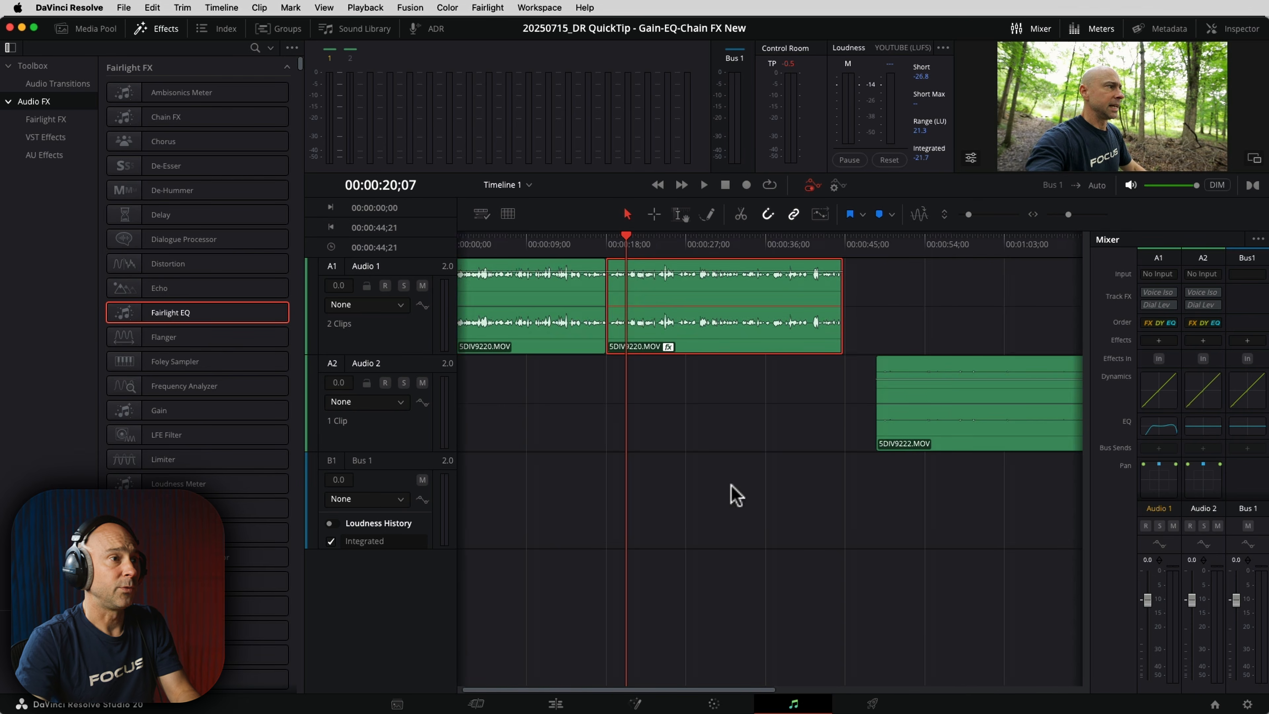
Step: With the playhead on the 5DIV9222.MOV clip, add the Gain effect to the Audio 2 track and raise it to about 17.4 dB
left_click(628, 494)
left_click(681, 262)
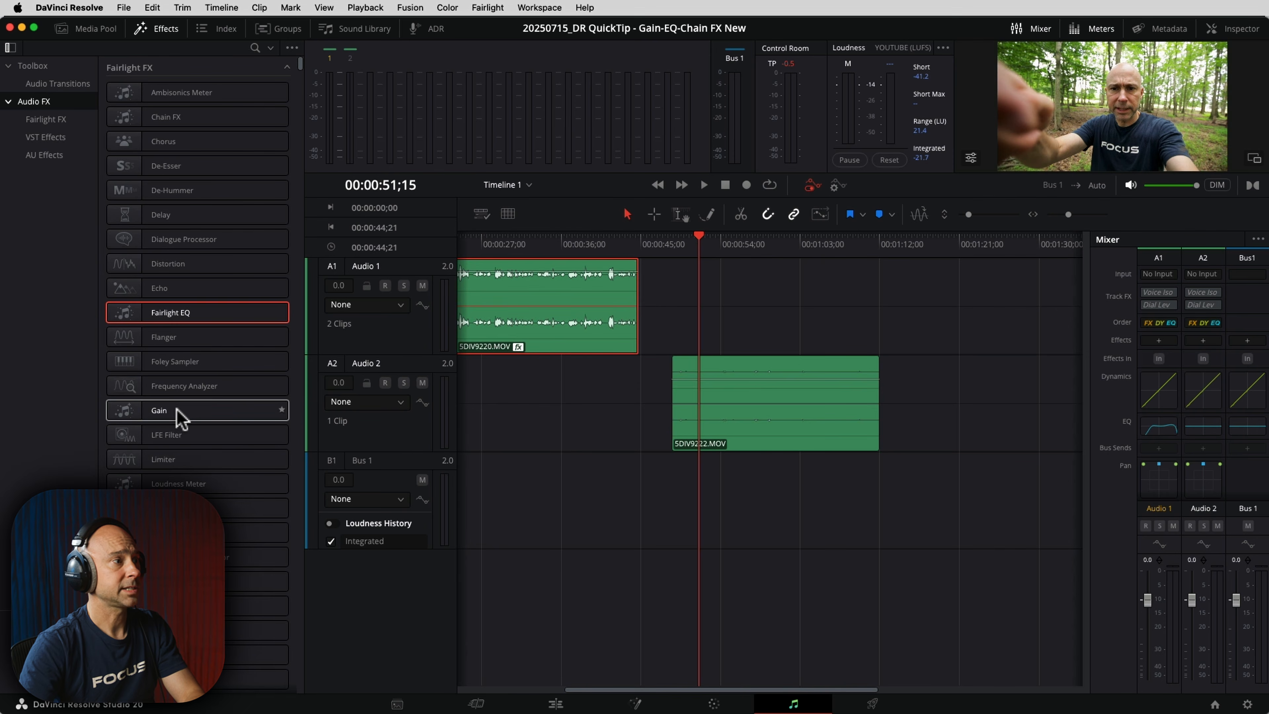
left_click_drag(407, 430, 380, 421)
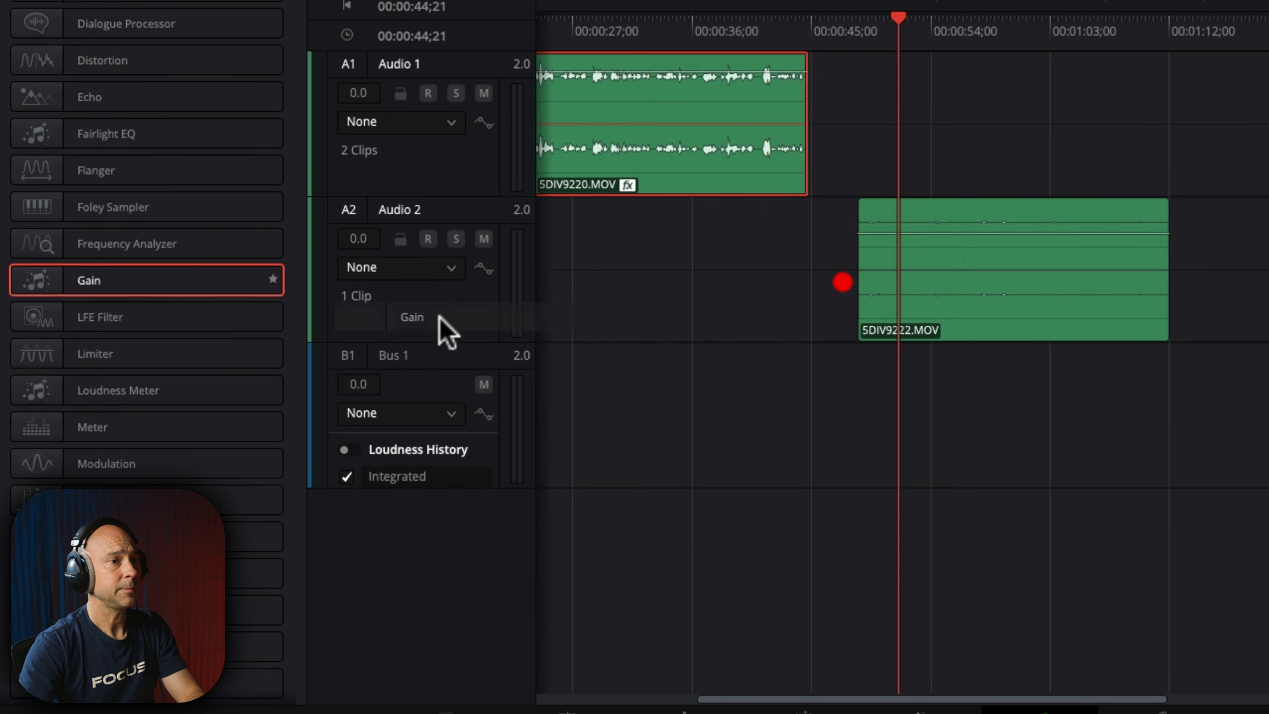
left_click_drag(447, 330, 445, 324)
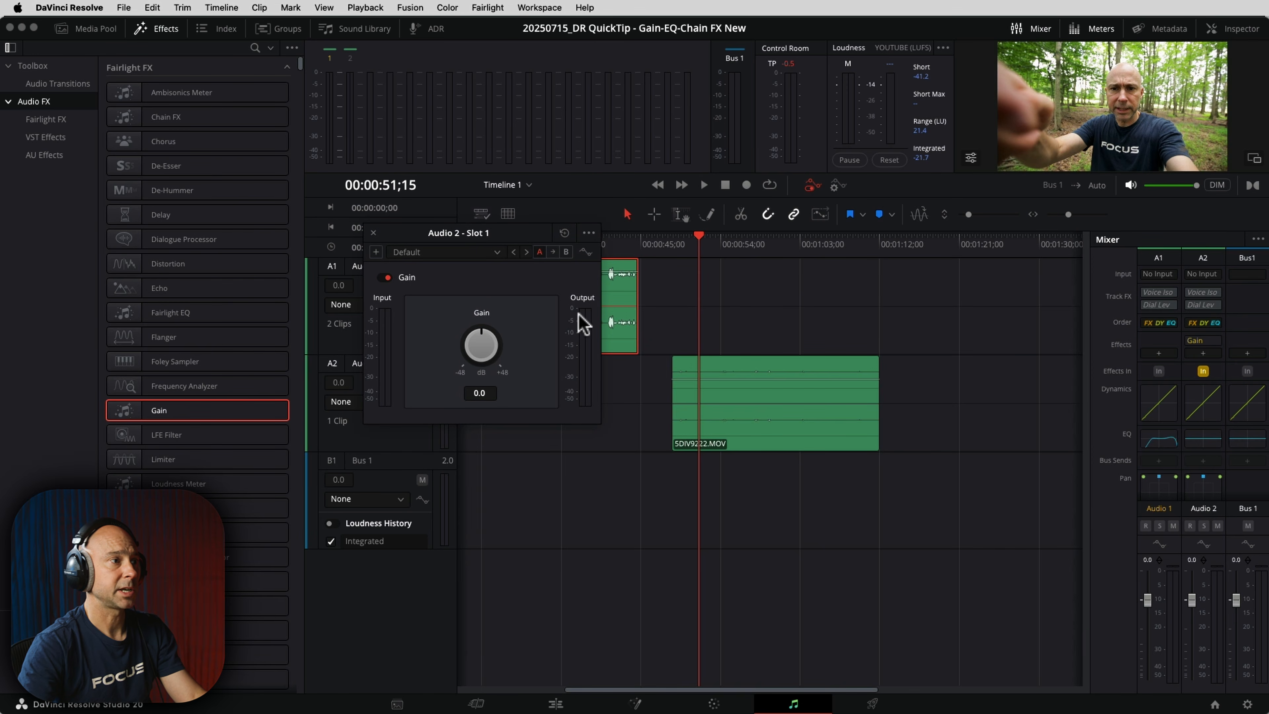
left_click(1209, 604)
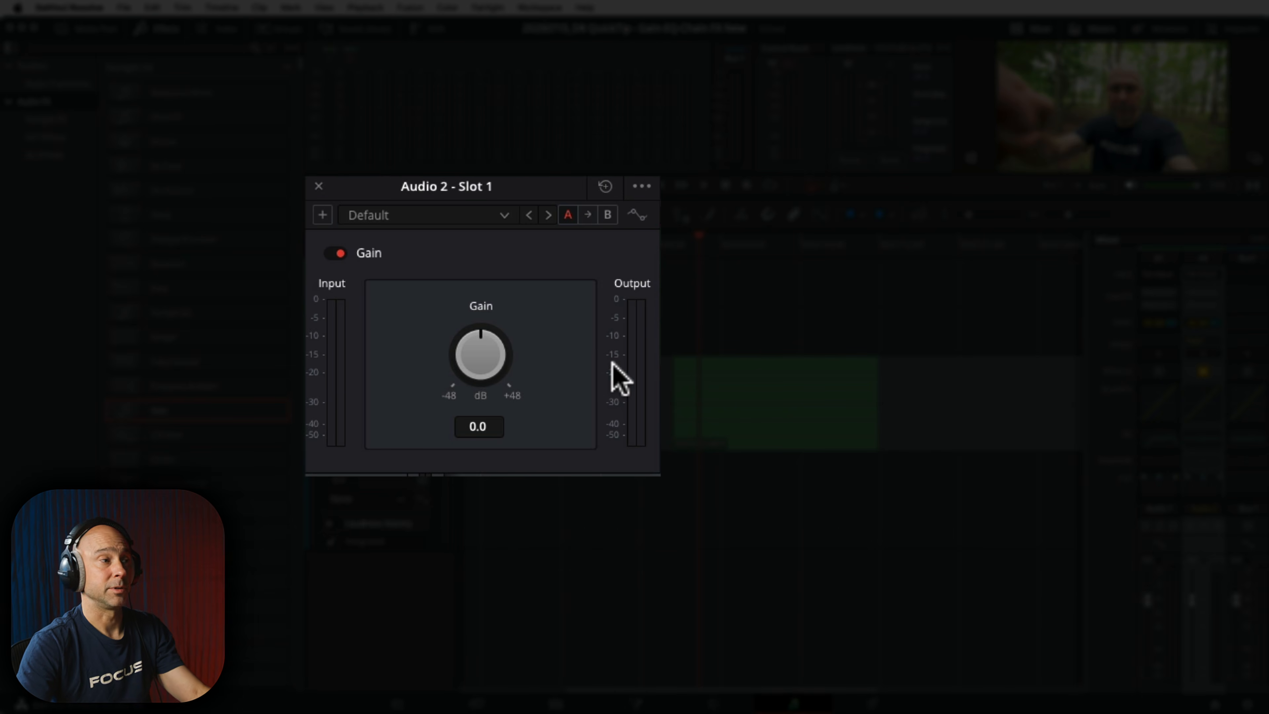
mouse_move(492, 367)
left_mouse_down()
mouse_move(487, 351)
mouse_move(560, 361)
mouse_move(494, 344)
left_mouse_up()
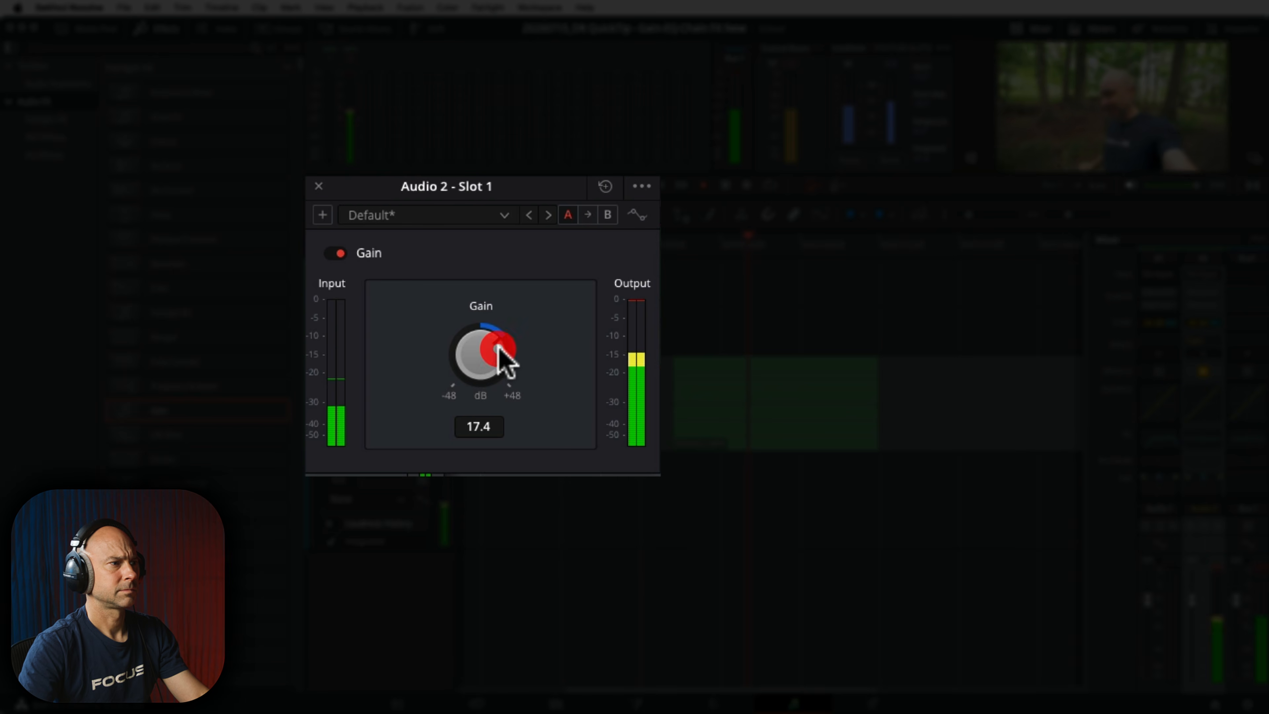
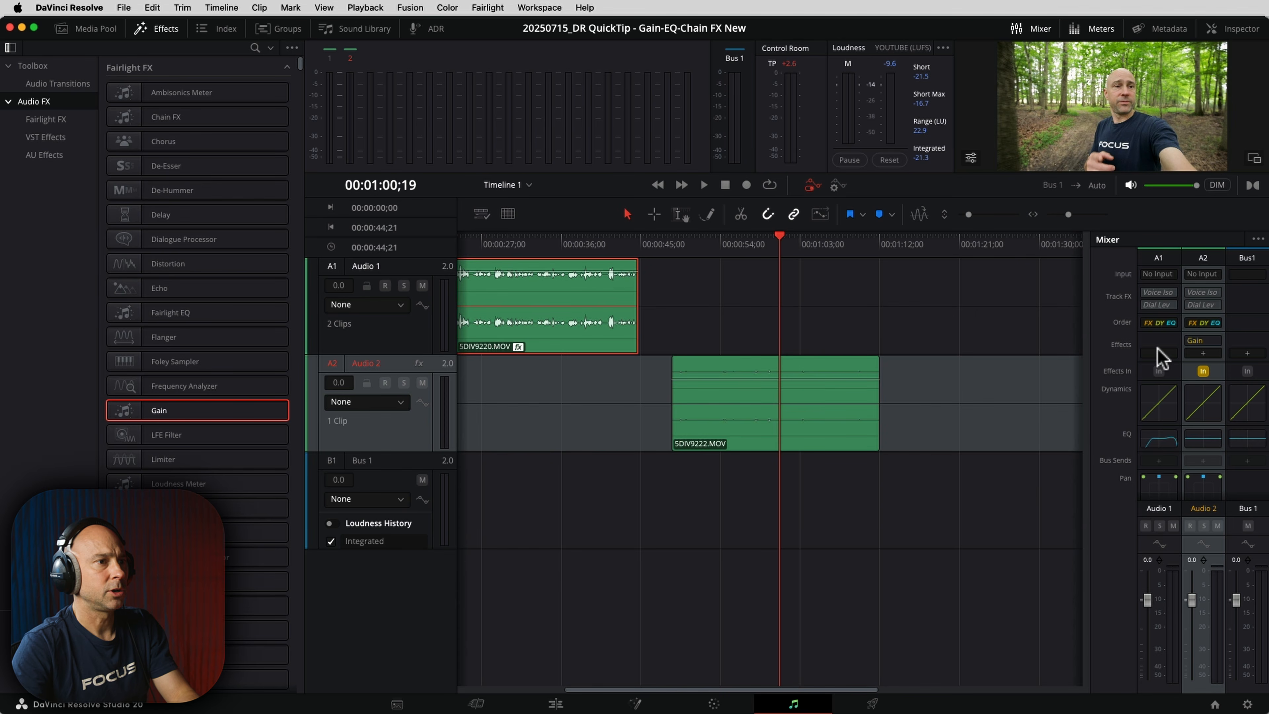
Step: Add the Chain FX multi-effect to the Audio 1 track
left_click(1155, 352)
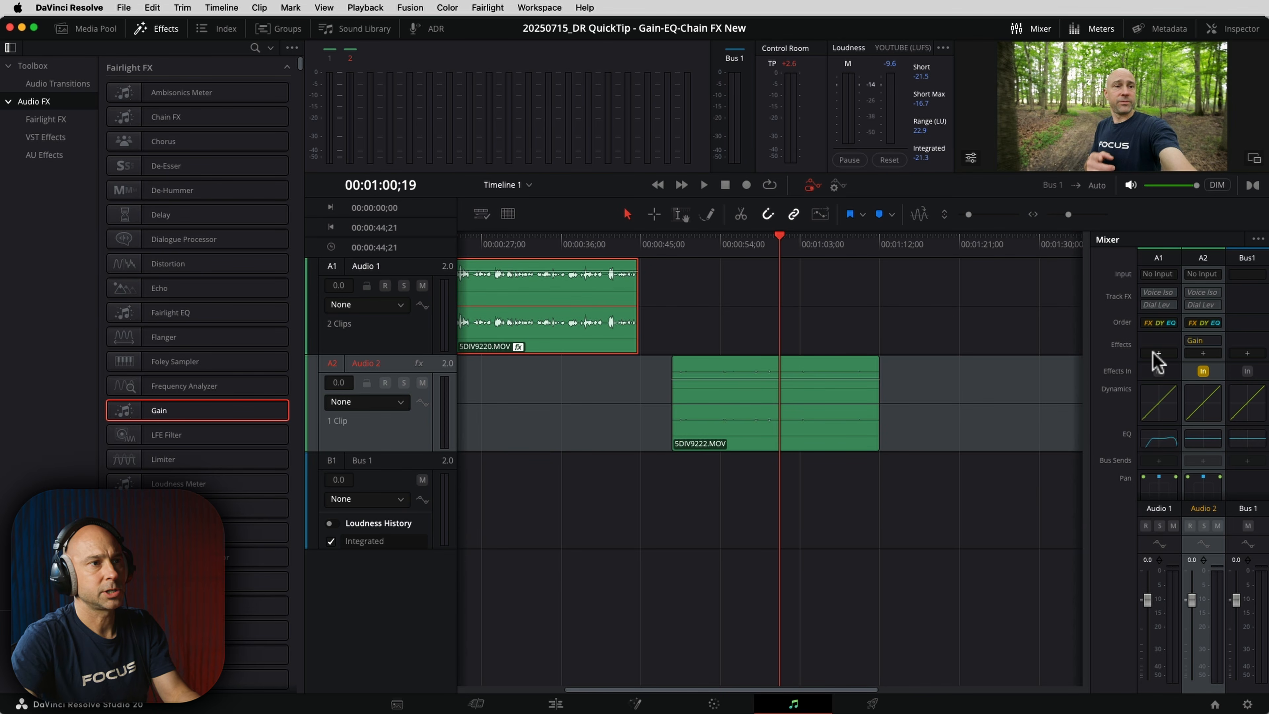
left_click(1156, 354)
mouse_move(1225, 544)
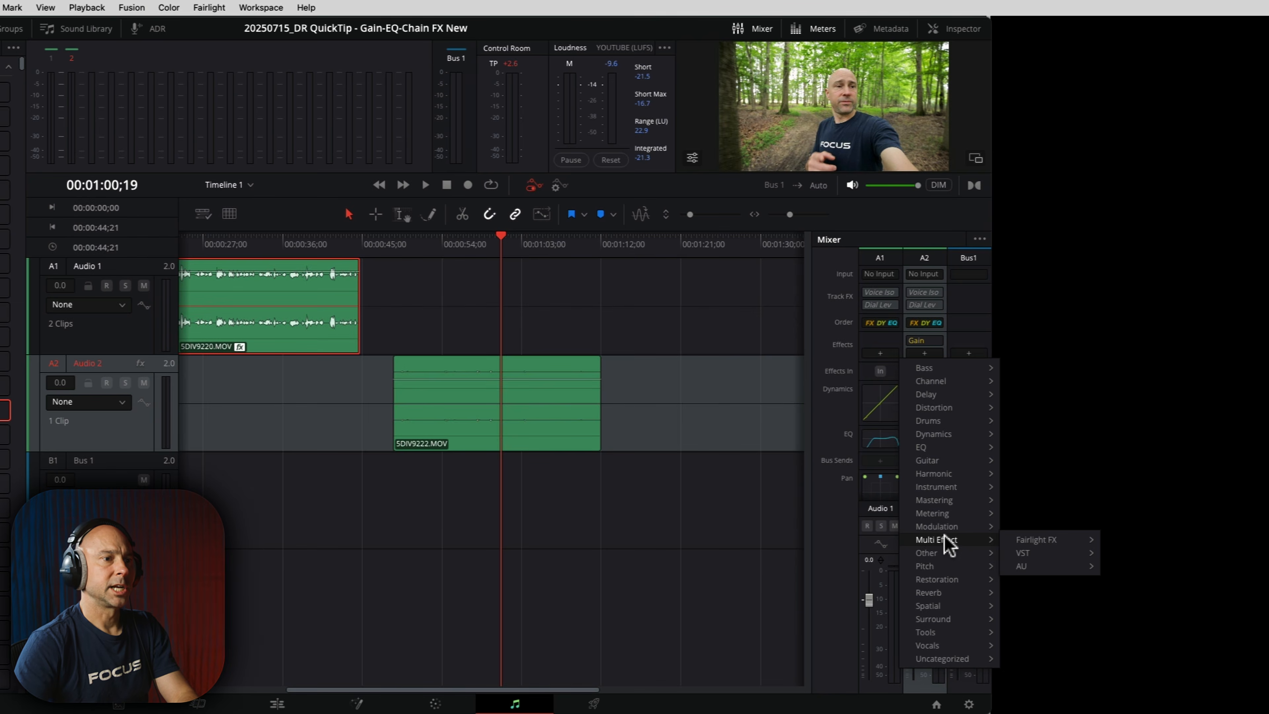
mouse_move(1023, 548)
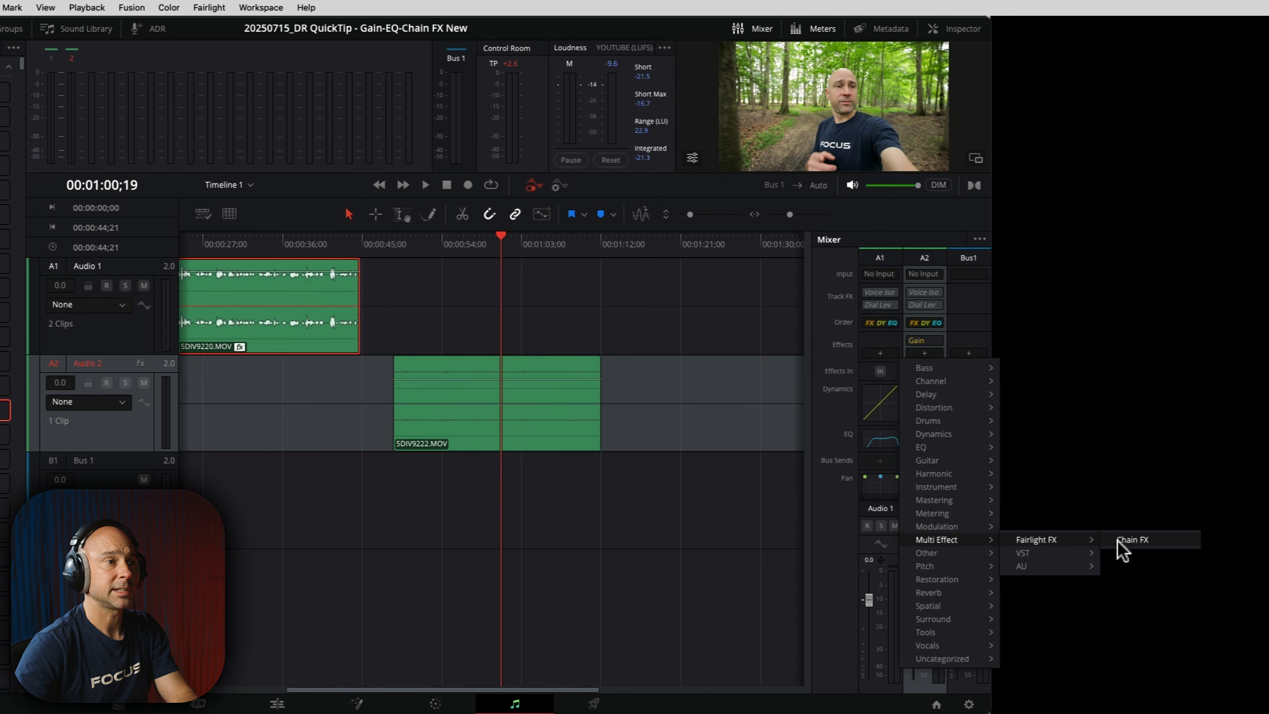
left_click(1132, 540)
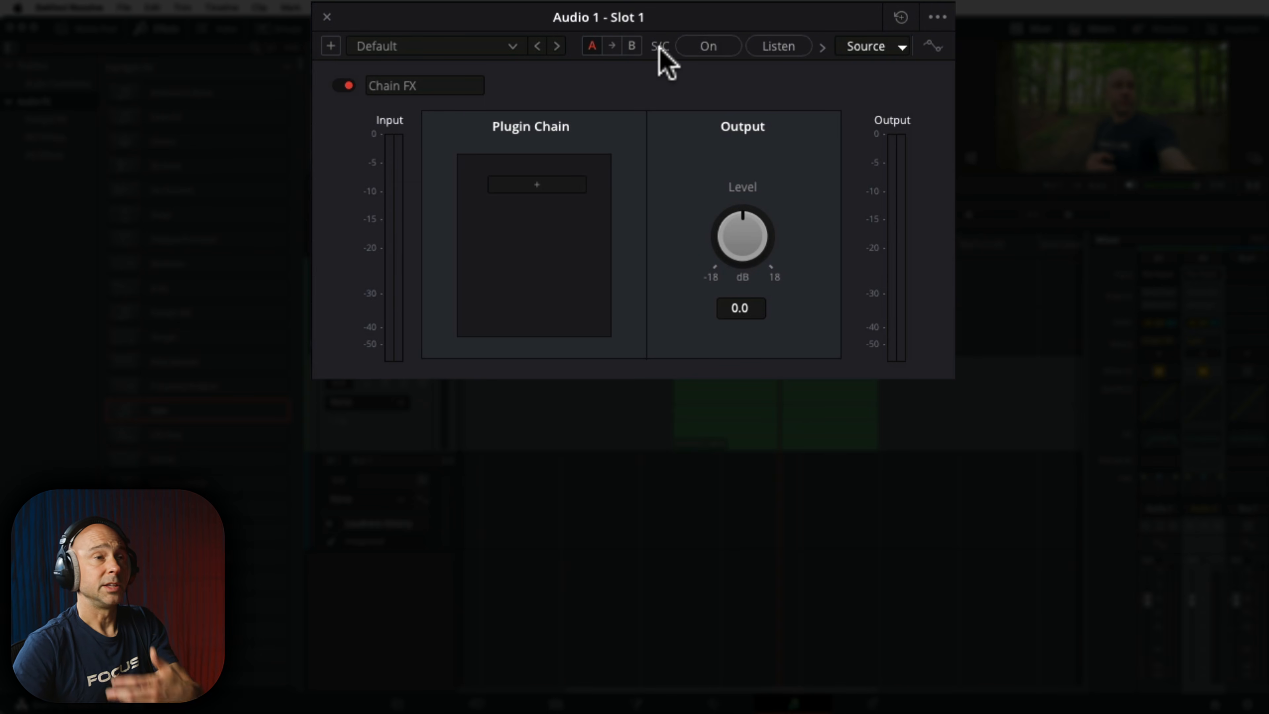
Step: Rename the effect chain on Audio 1 as Dialgue
double_click(436, 87)
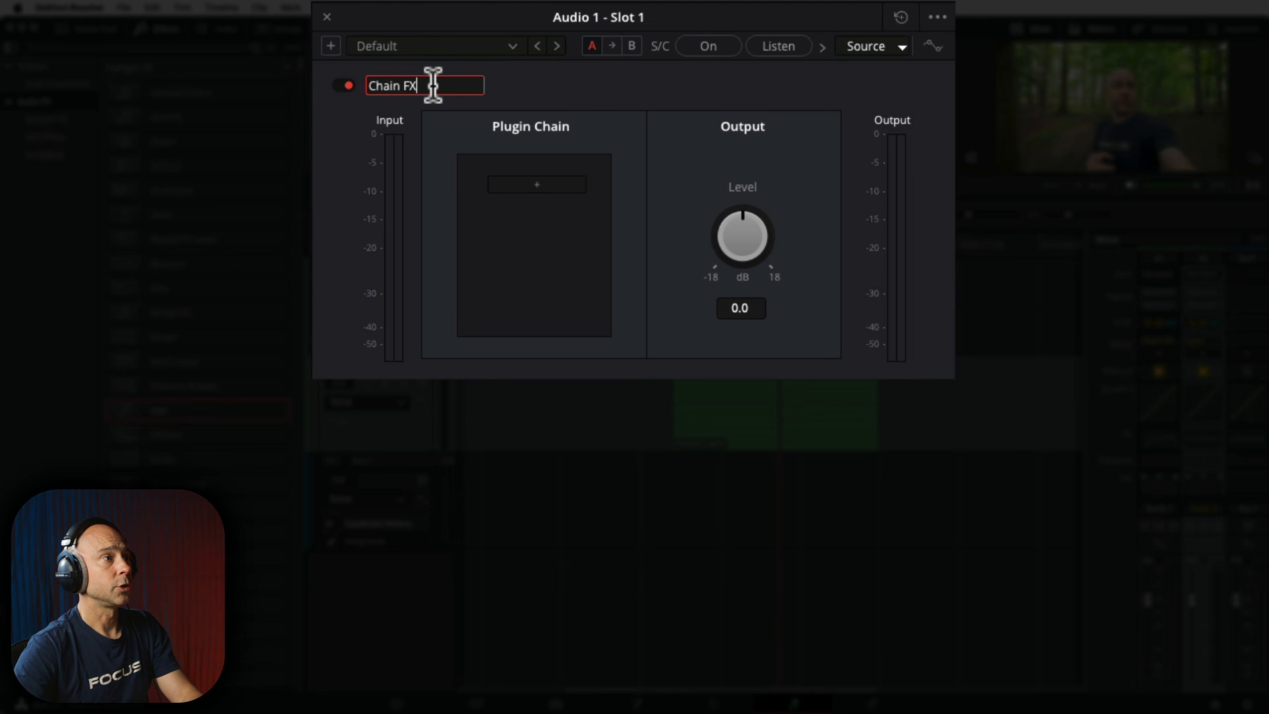
key("BackSpace")
type("Dialgue")
left_click(728, 126)
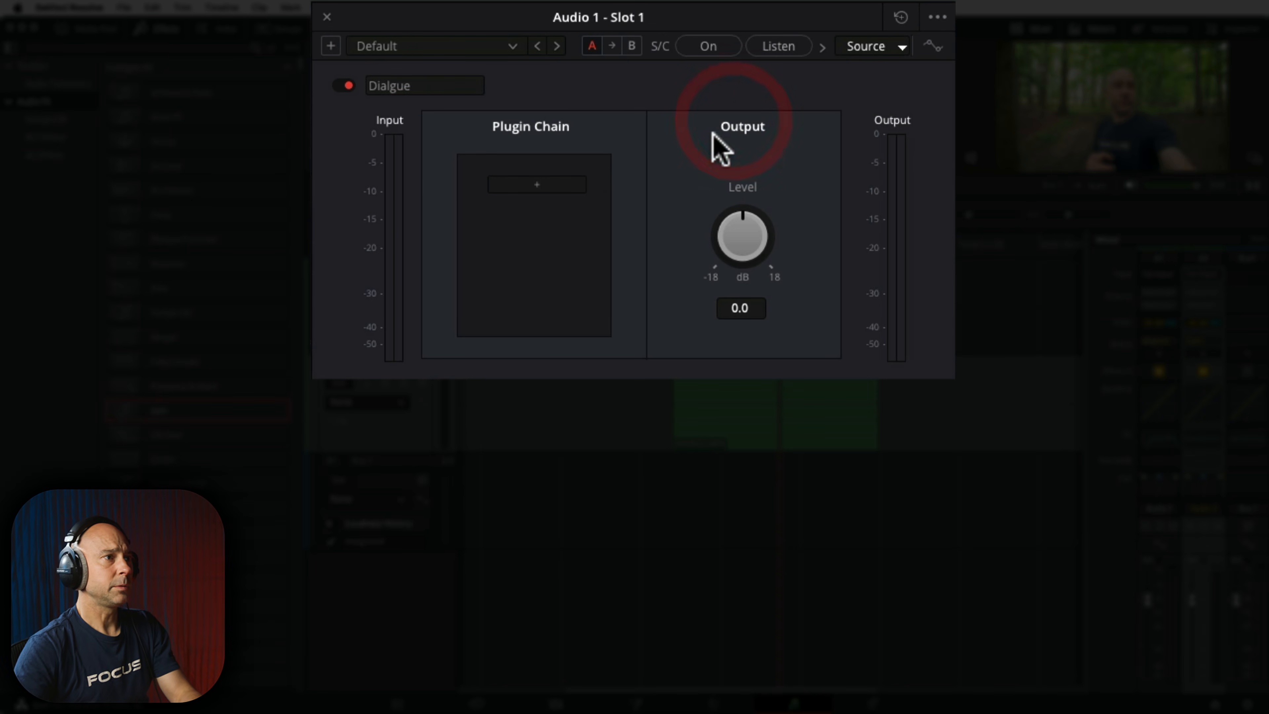
Step: Add the RVox Stereo VST dynamics plugin to the chain and move its window below the chain window
left_click(538, 184)
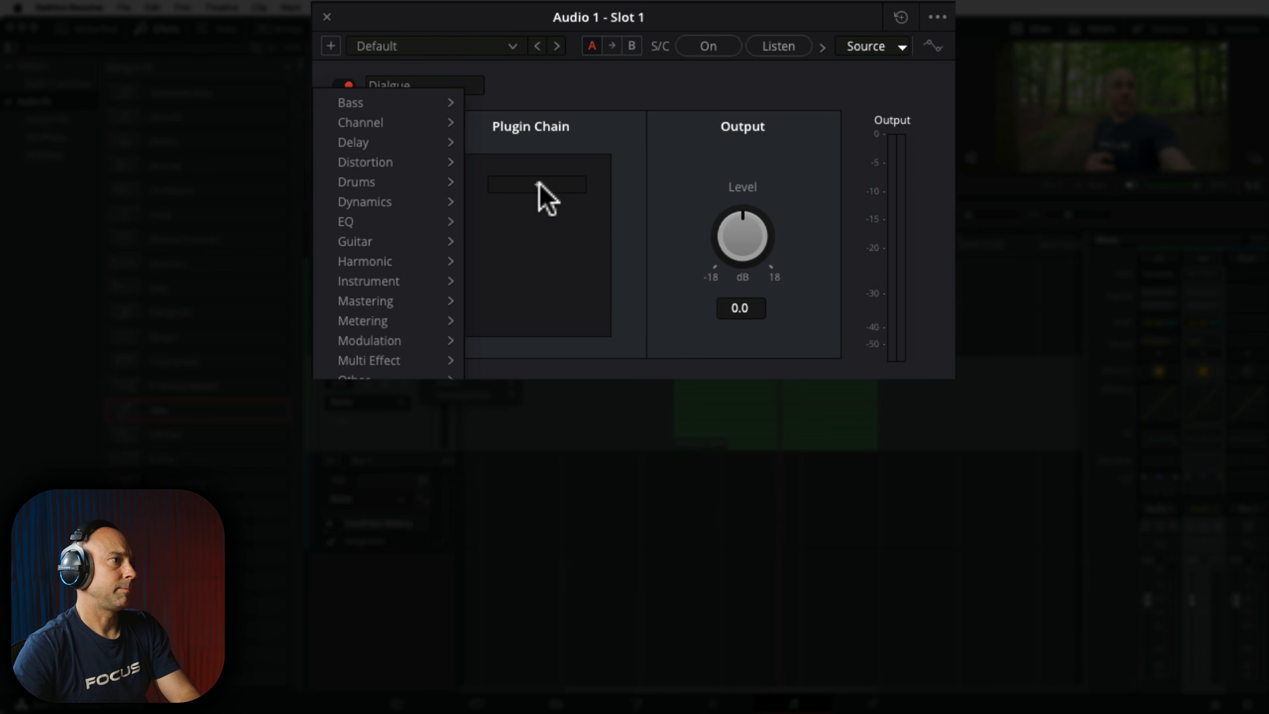
mouse_move(393, 198)
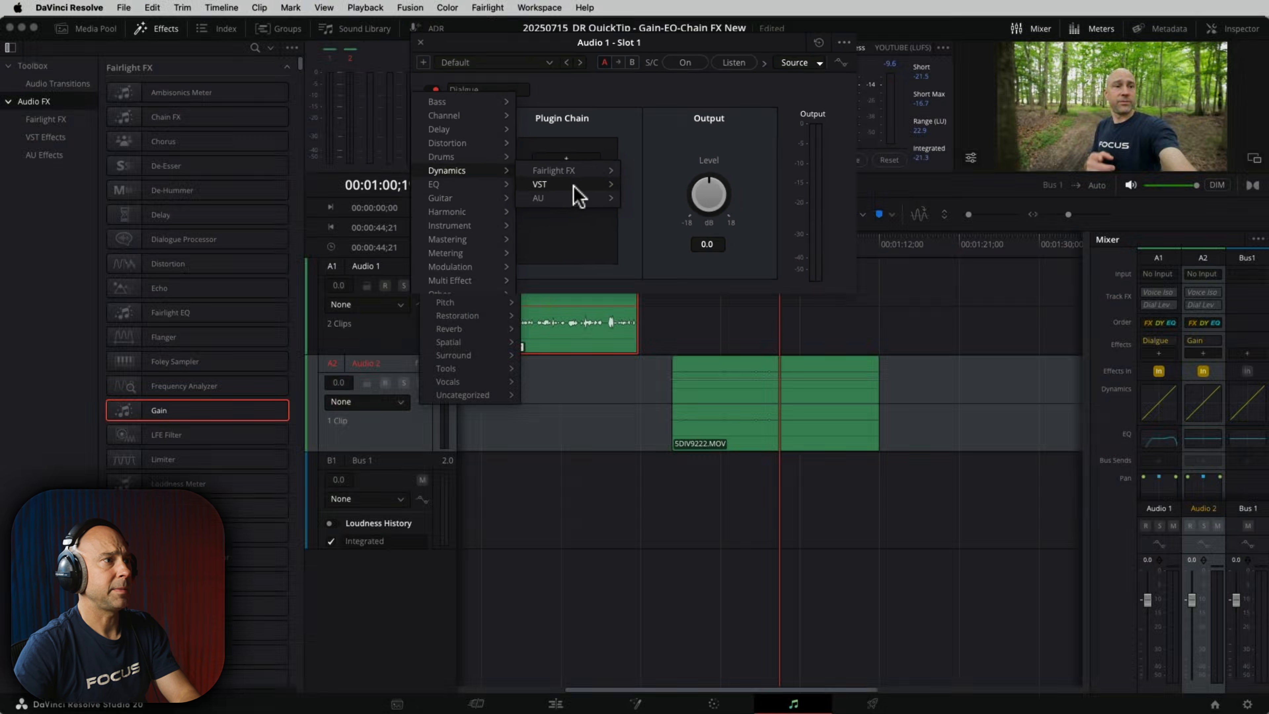
mouse_move(549, 223)
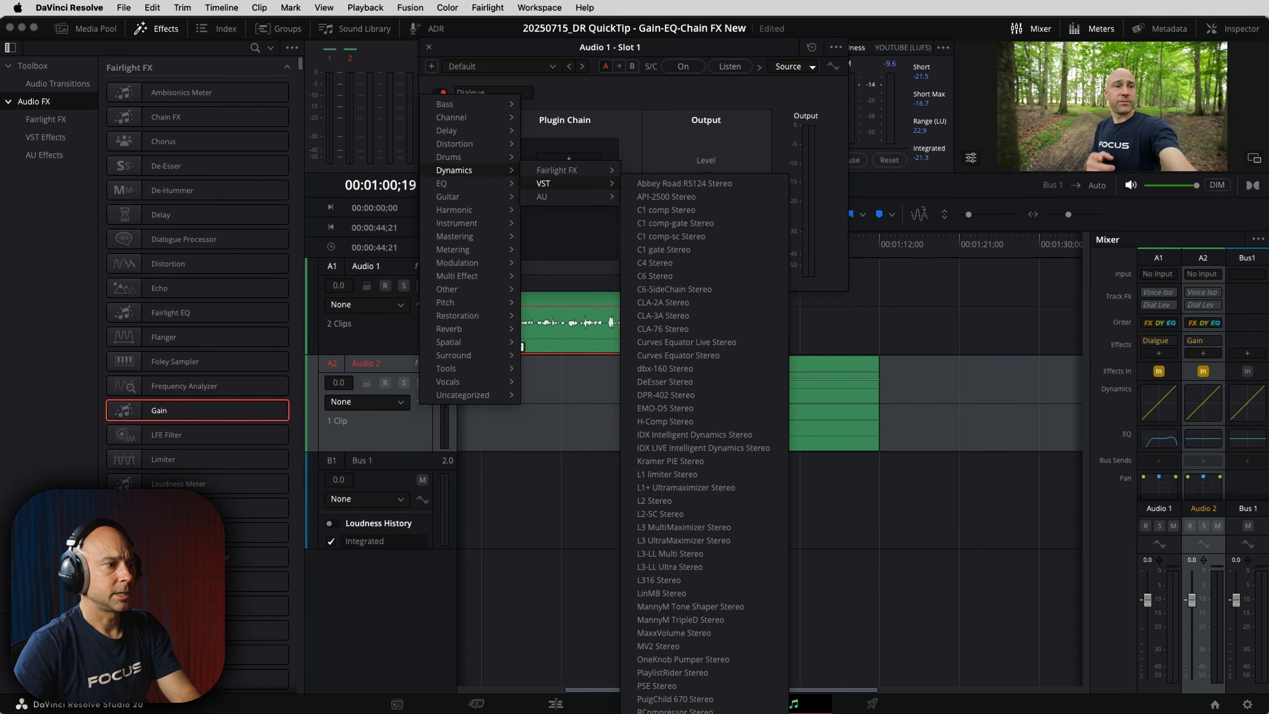
left_click(704, 167)
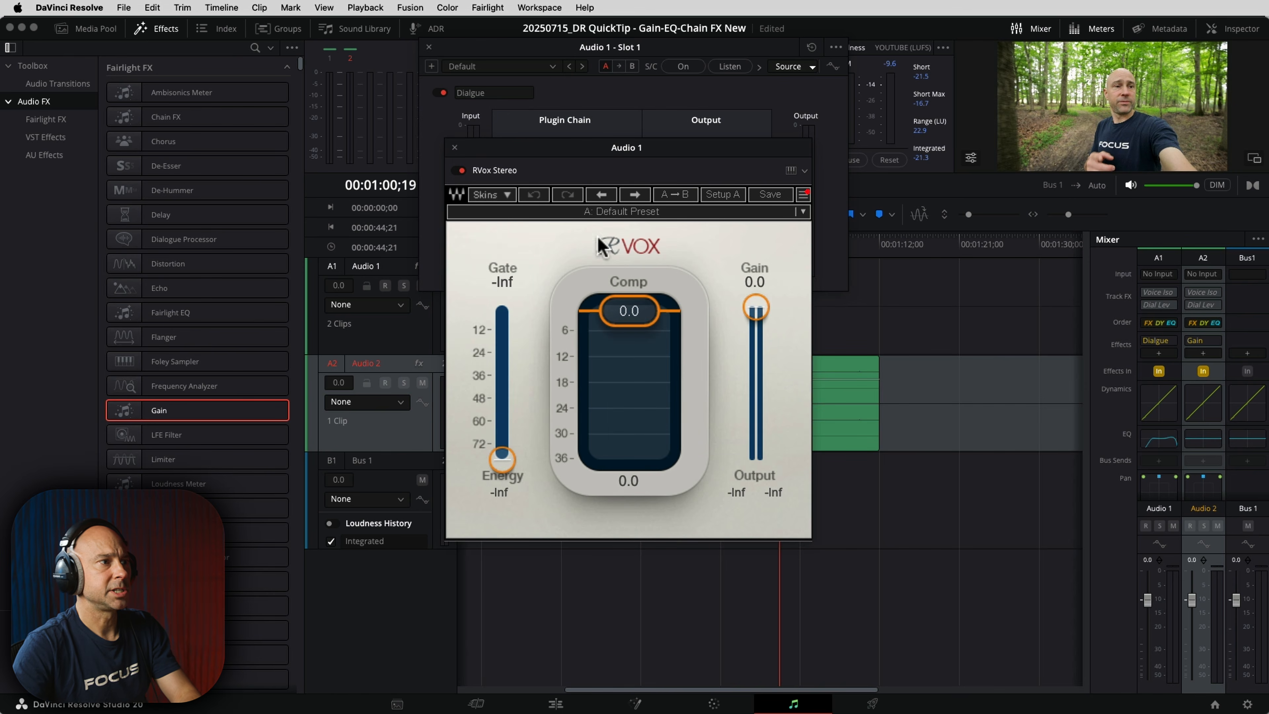
left_click_drag(676, 149, 576, 295)
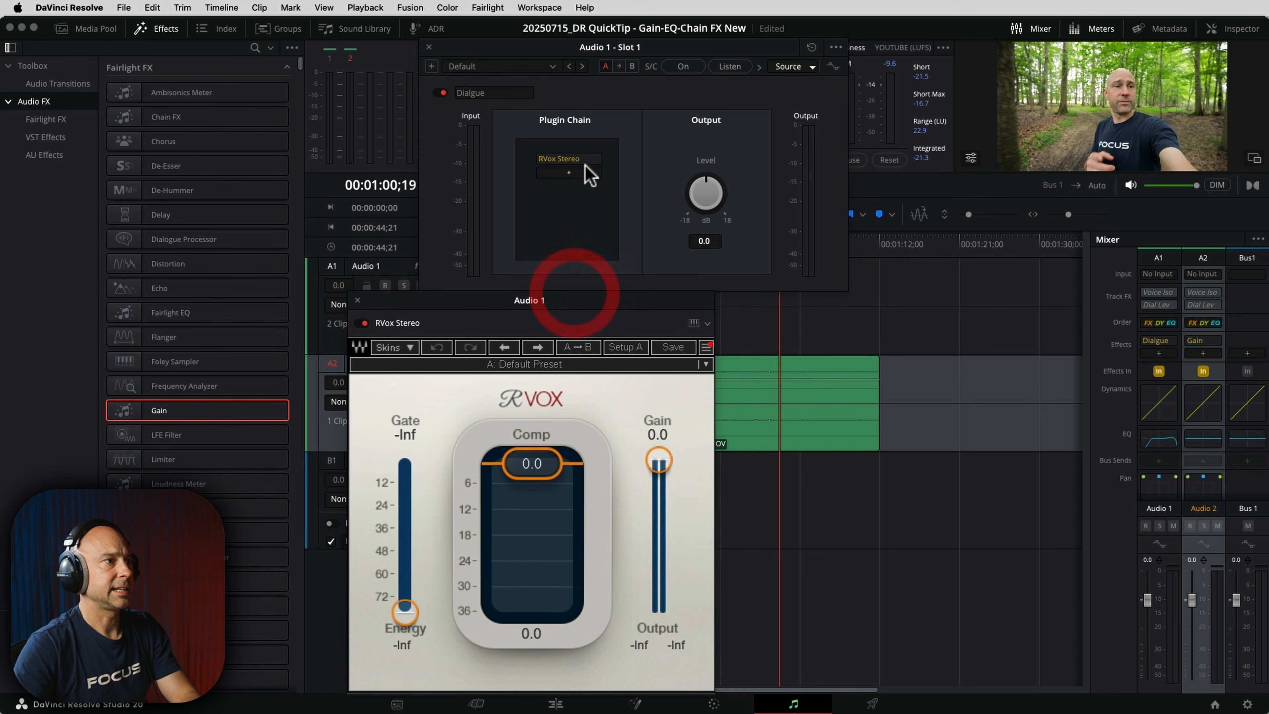
Step: Add the MannyM EQ Stereo VST plugin to the chain and place its window beside RVox
left_click(568, 173)
mouse_move(447, 185)
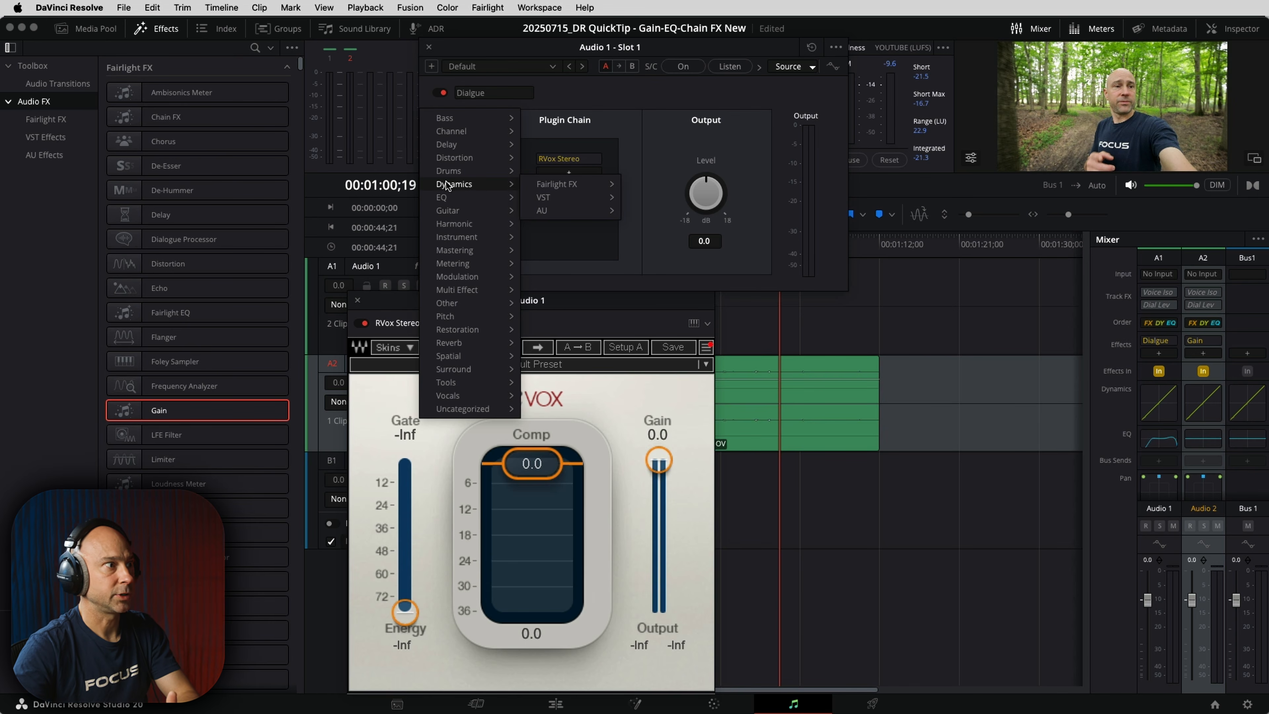
mouse_move(539, 211)
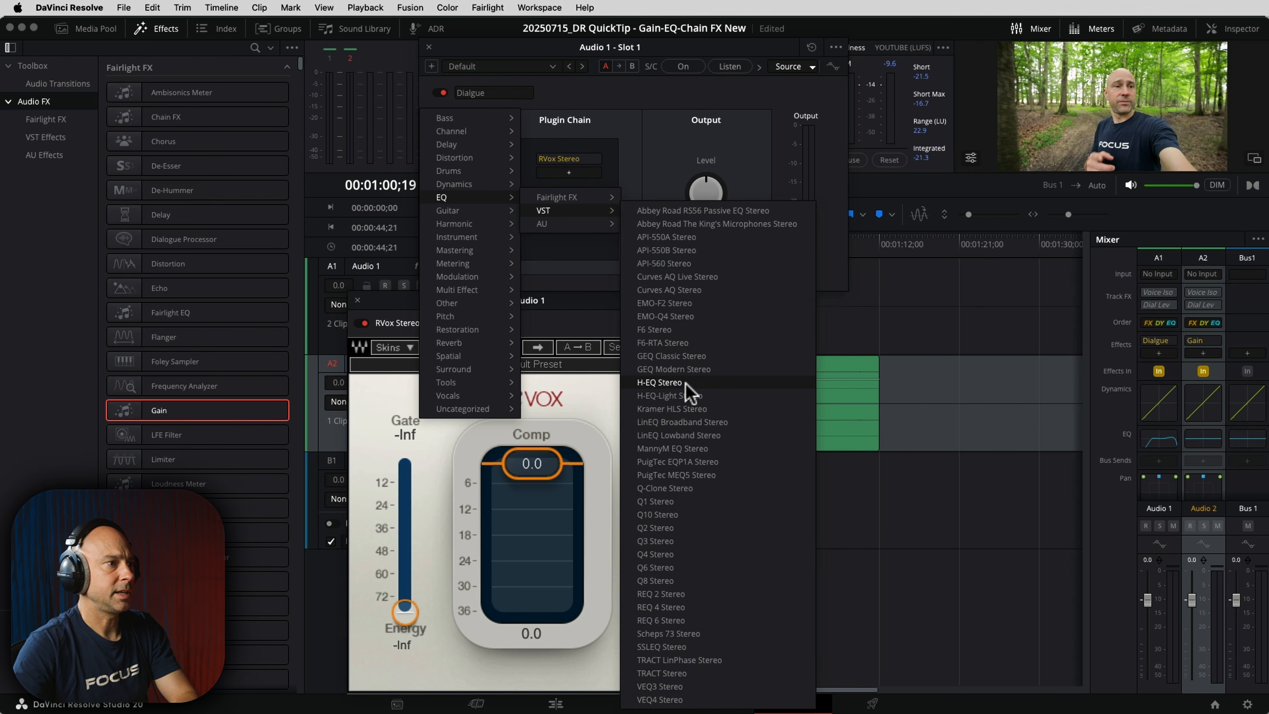
left_click(696, 449)
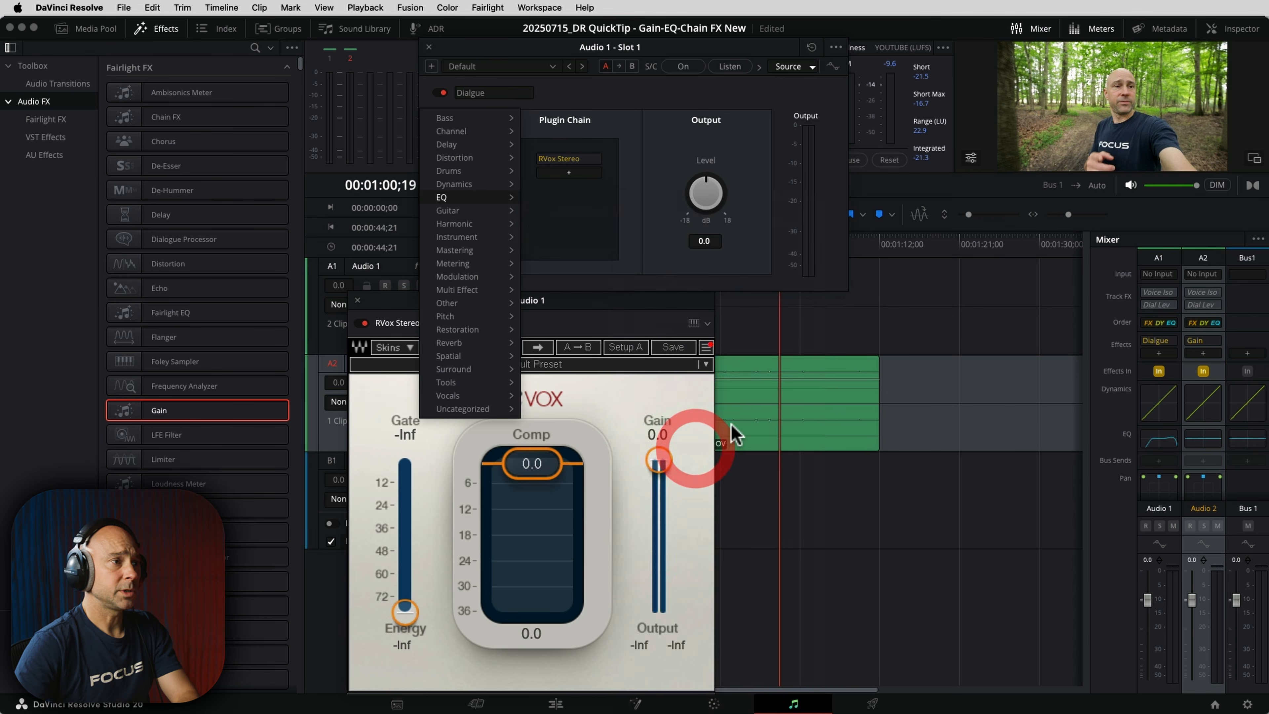
left_click_drag(657, 193, 869, 380)
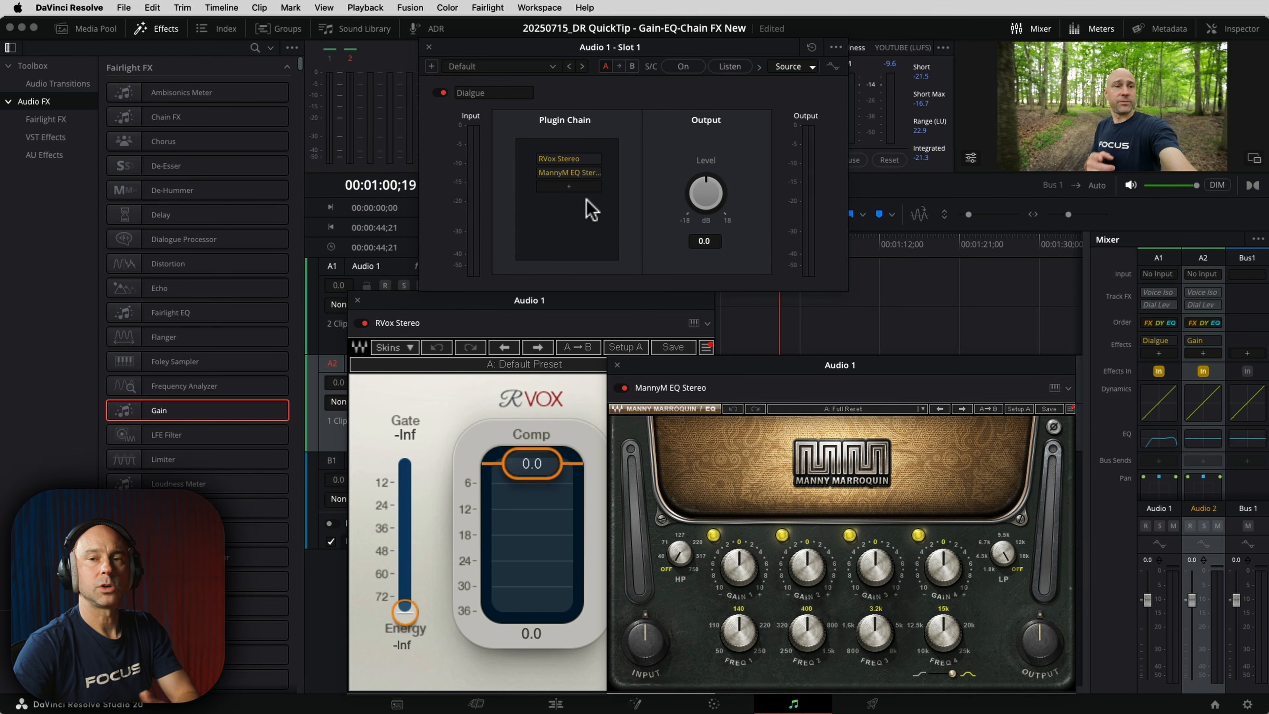
Step: Add the Sibilance Stereo VST dynamics plugin to the chain and move its window clear of the chain window
left_click(565, 187)
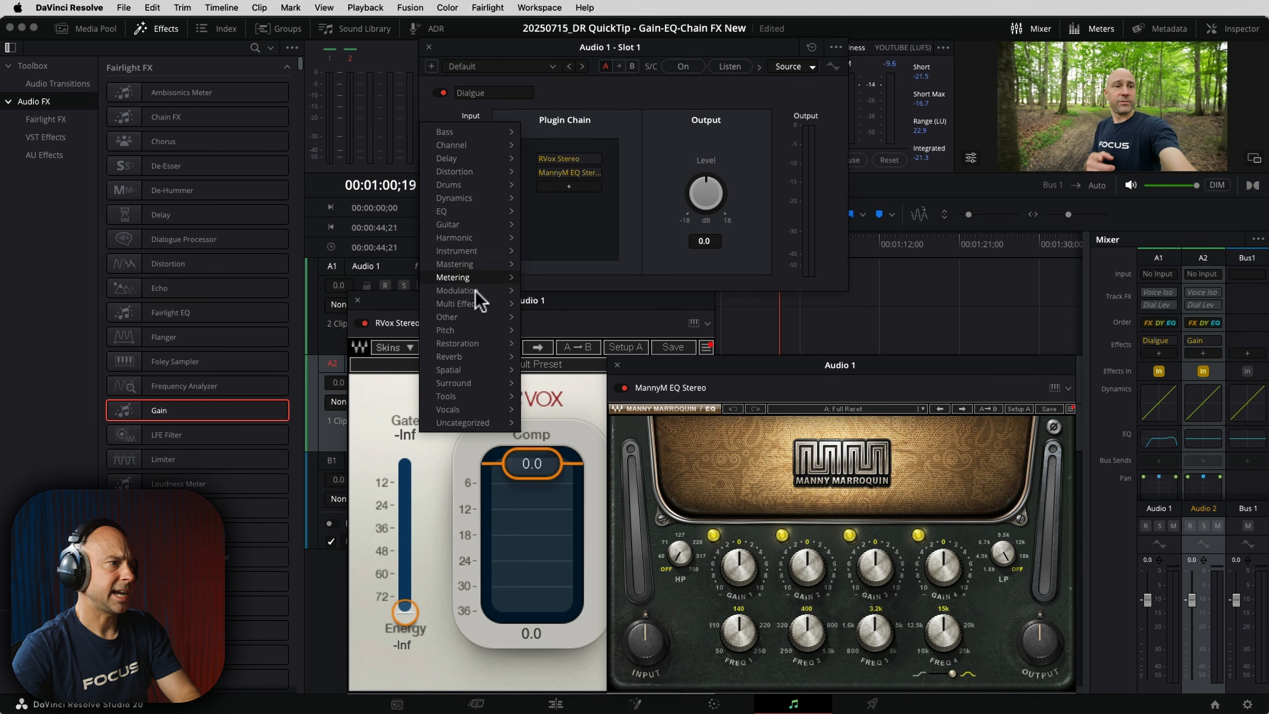
mouse_move(484, 368)
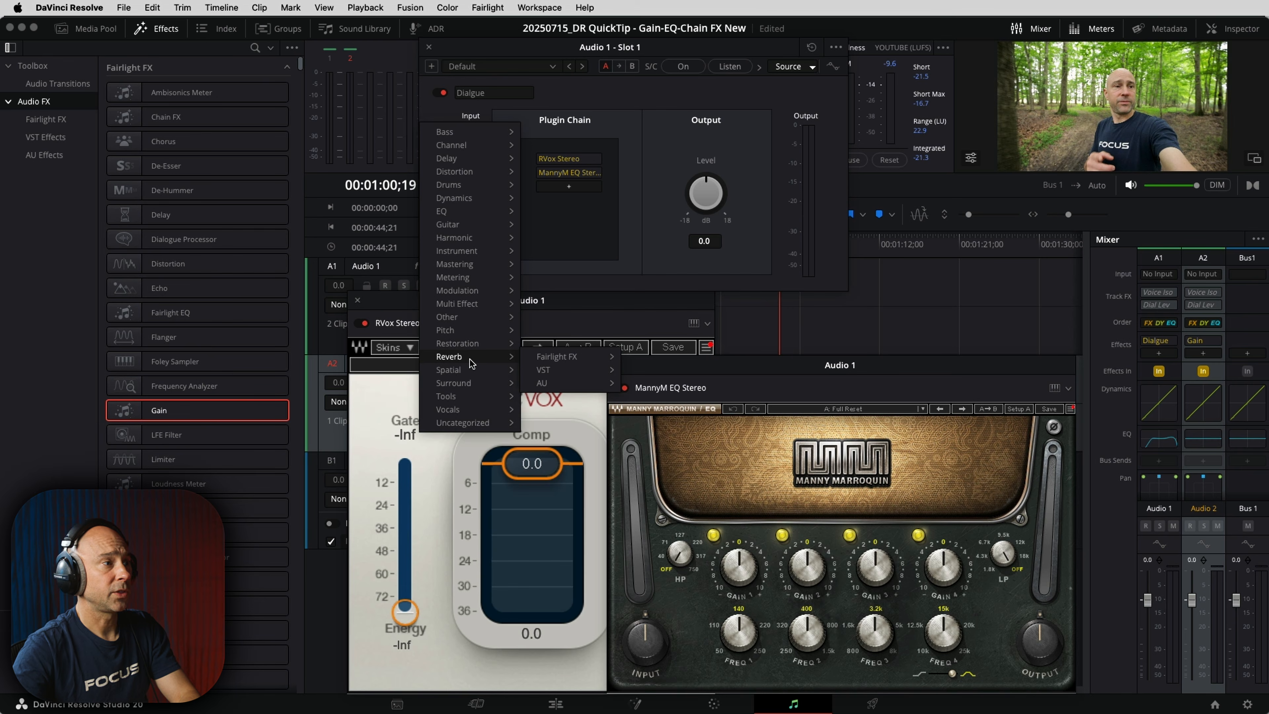
mouse_move(484, 203)
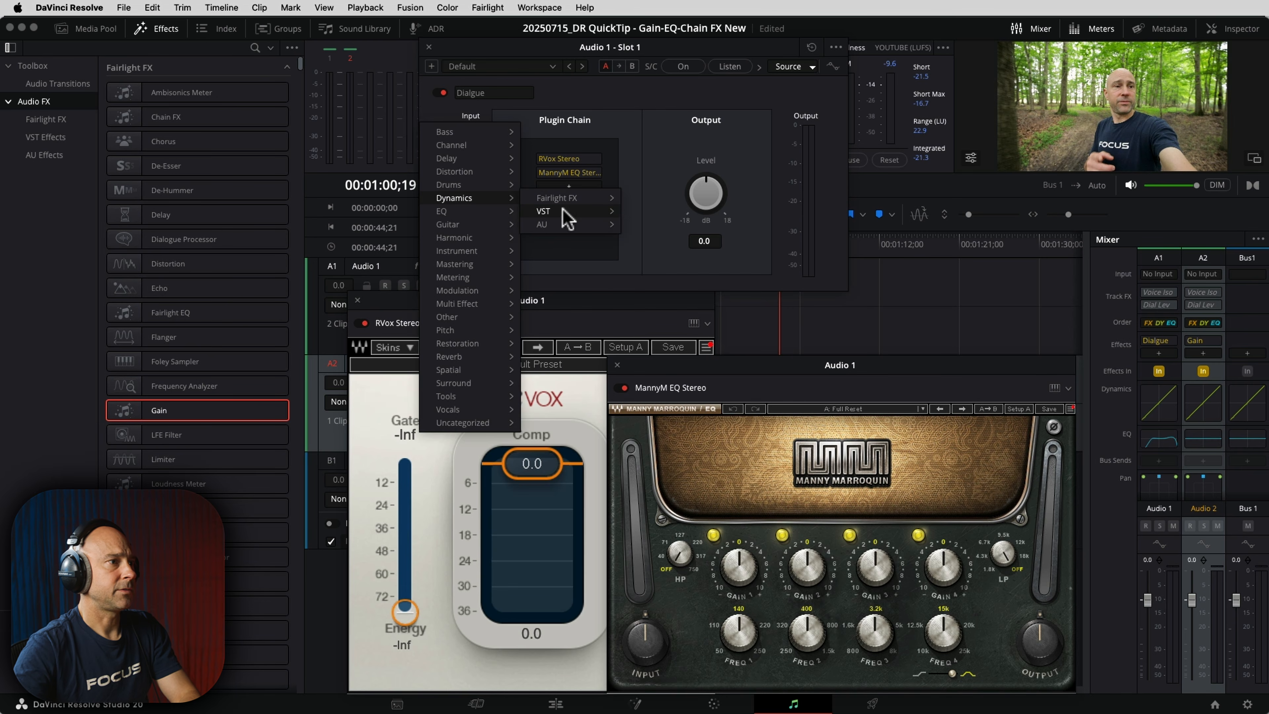
mouse_move(563, 211)
left_click(660, 712)
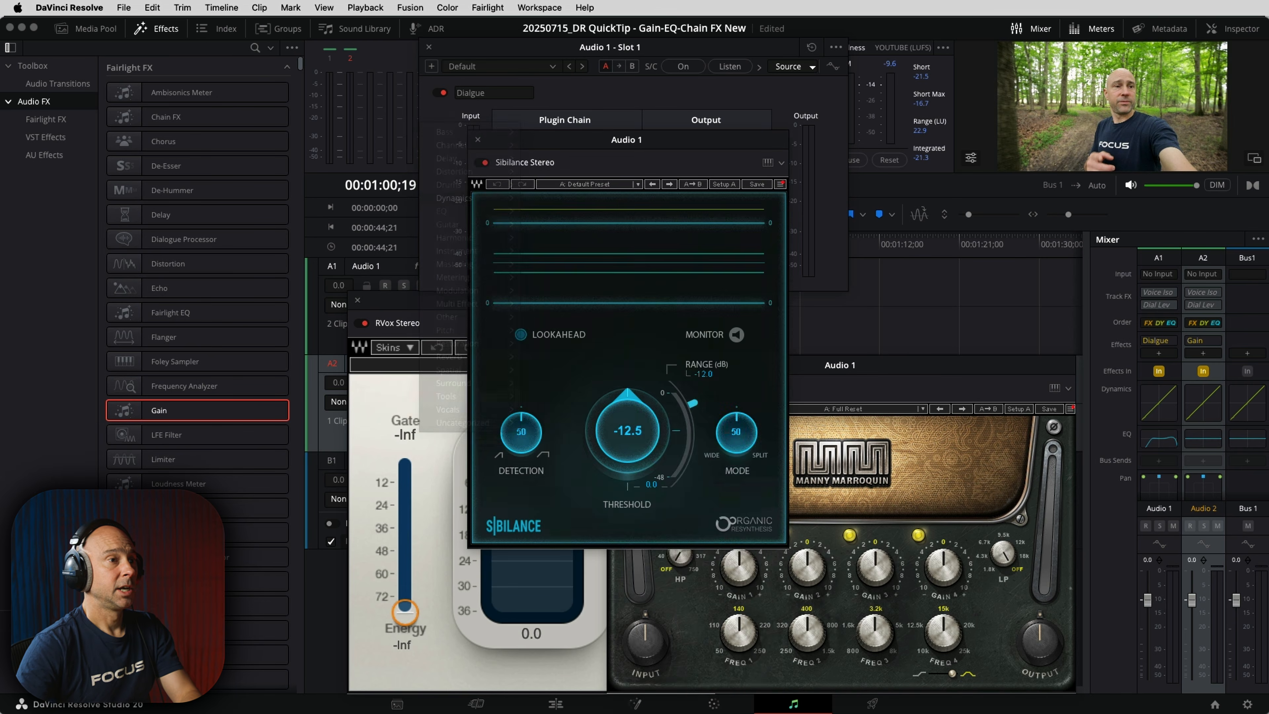
left_click_drag(571, 136, 1027, 237)
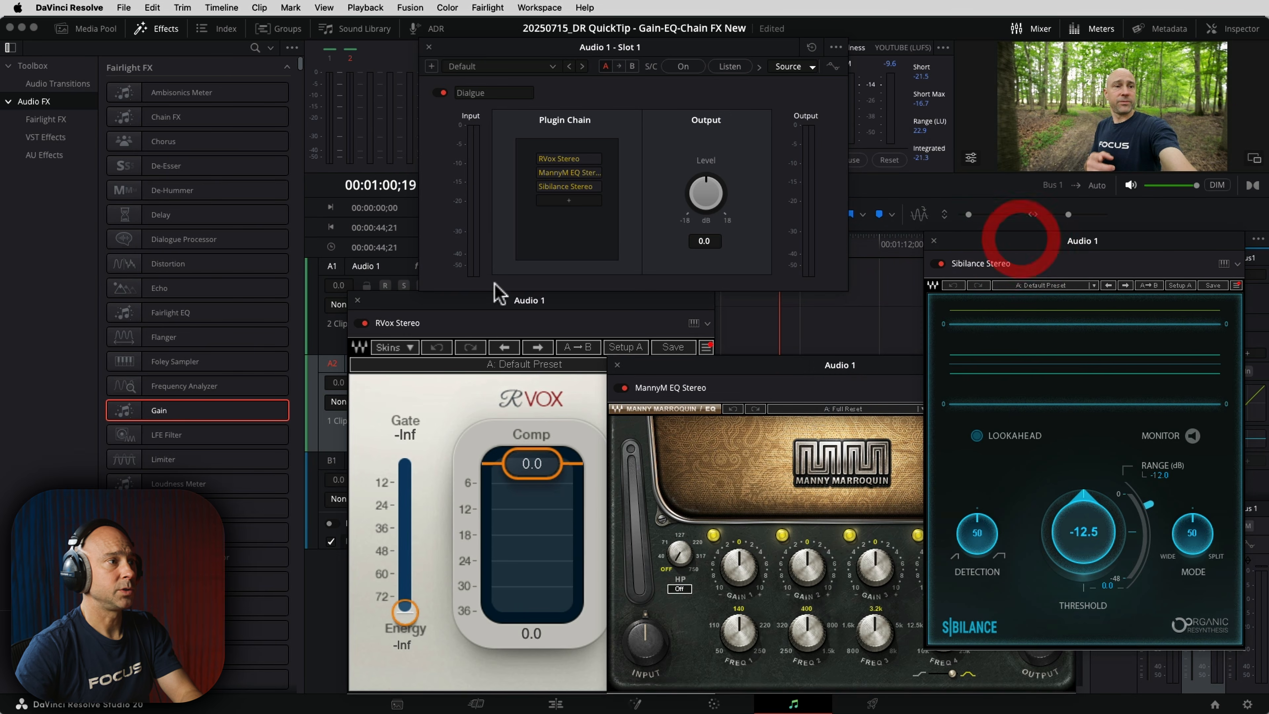
Step: Arrange the three plugin windows side by side beneath the chain window and return the playhead to the timeline start
left_click_drag(466, 299, 314, 301)
left_click_drag(647, 364, 586, 368)
left_click_drag(1032, 243, 1078, 278)
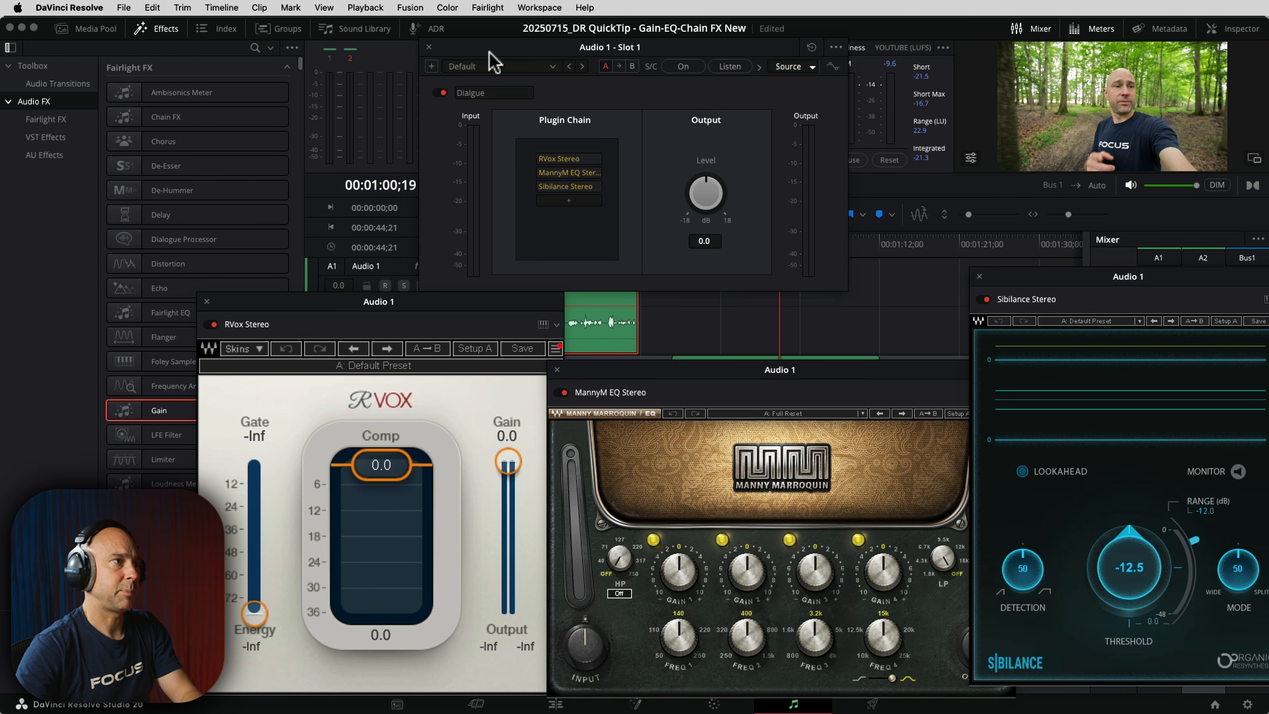
left_click_drag(493, 32, 765, 28)
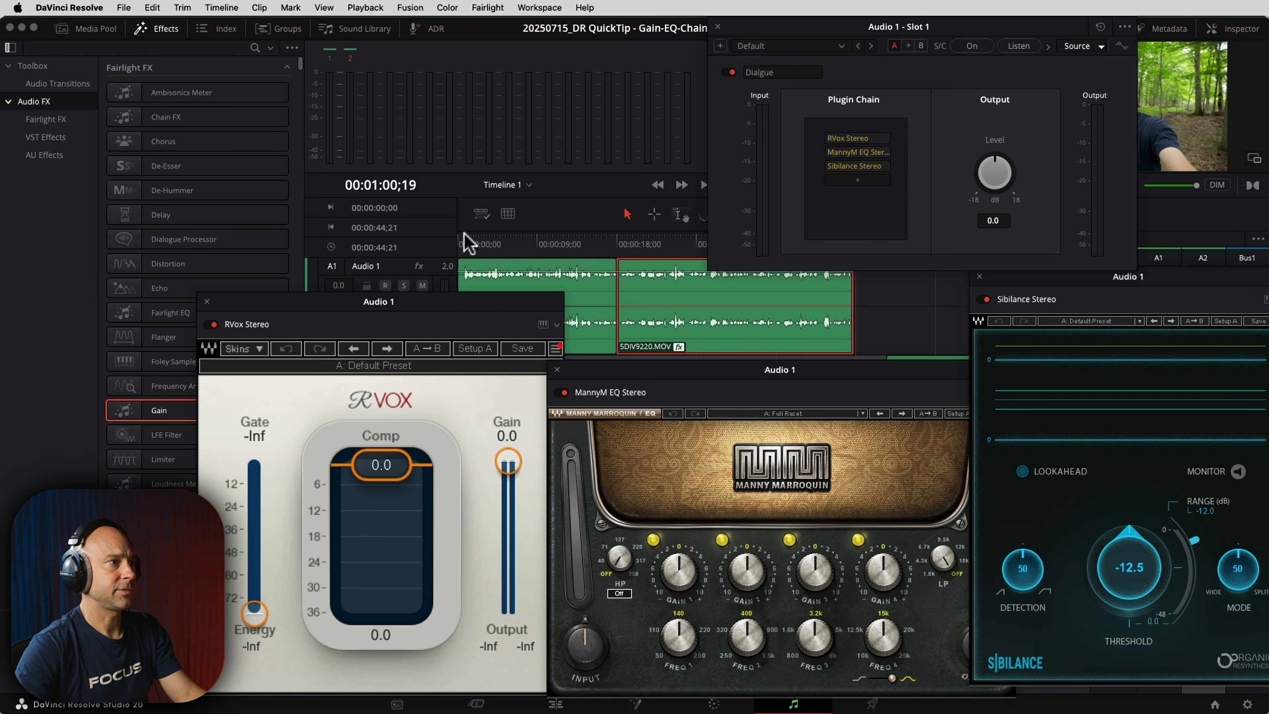
left_click_drag(467, 243, 425, 243)
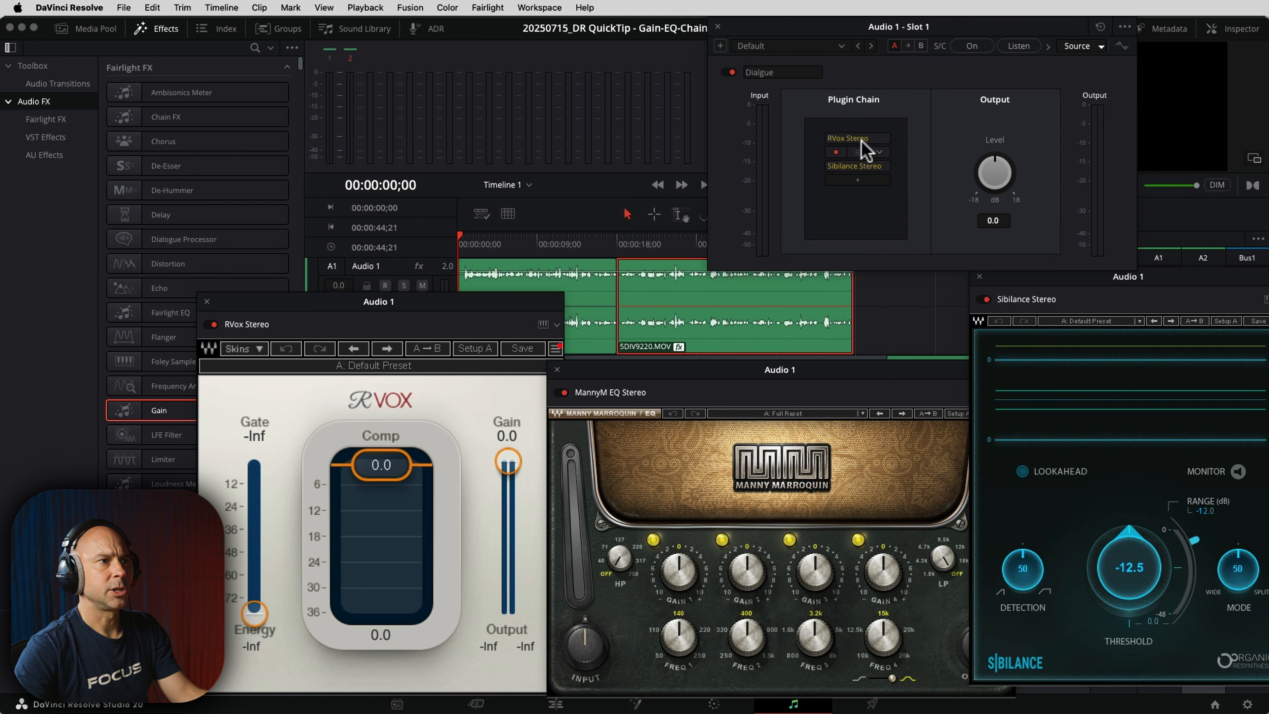
Step: Reorder the chain so MannyM EQ comes before RVox, and swap the two plugin windows to match
left_click(857, 136)
left_click_drag(856, 131, 855, 137)
left_click_drag(795, 370, 376, 354)
left_click_drag(398, 304, 800, 297)
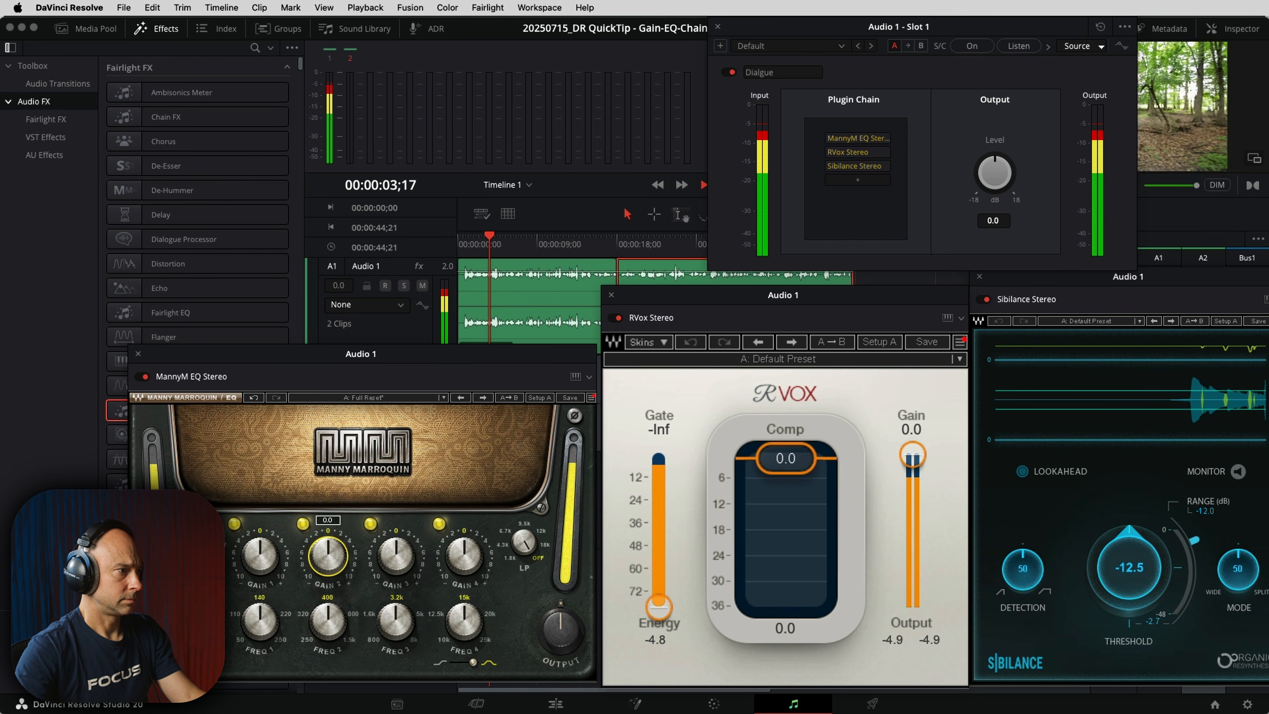
Step: While Audio 1 plays, cut Gain 2 and Gain 3, boost Gain 4, and lower Freq 3 to about 1.6k in MannyM EQ
left_click_drag(327, 554, 464, 549)
left_click_drag(448, 623, 425, 610)
left_click_drag(396, 566, 396, 571)
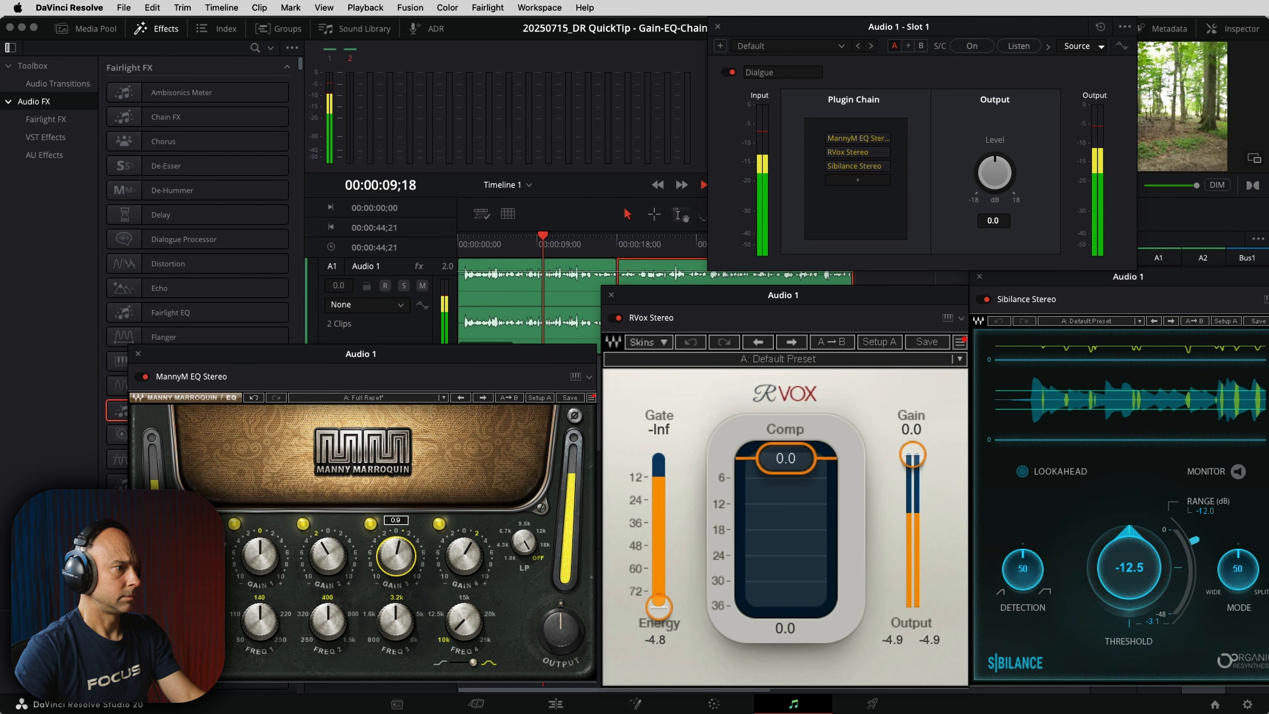
left_click_drag(396, 623, 370, 630)
left_click_drag(399, 551, 308, 571)
Step: Boost Gain 1 to about 2.3 with Freq 1 near 250 in MannyM EQ, and fine-tune its output level
left_click(259, 561)
left_click(259, 521)
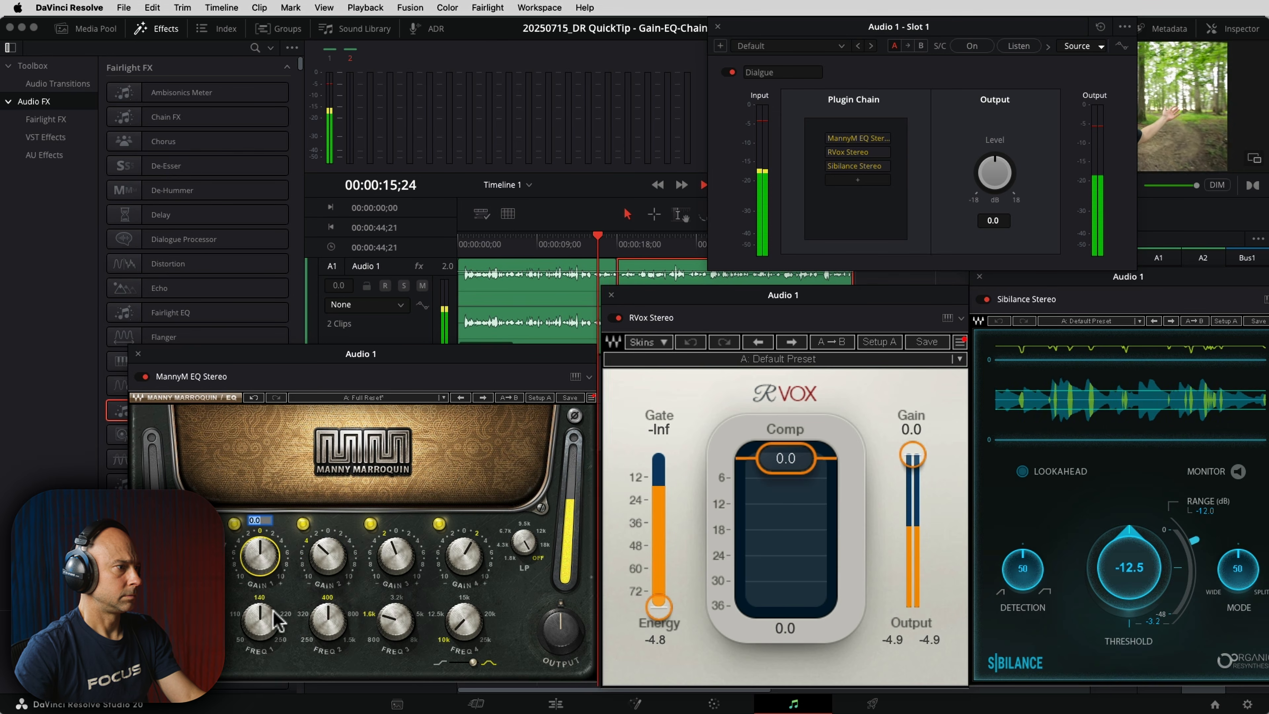
left_click(281, 637)
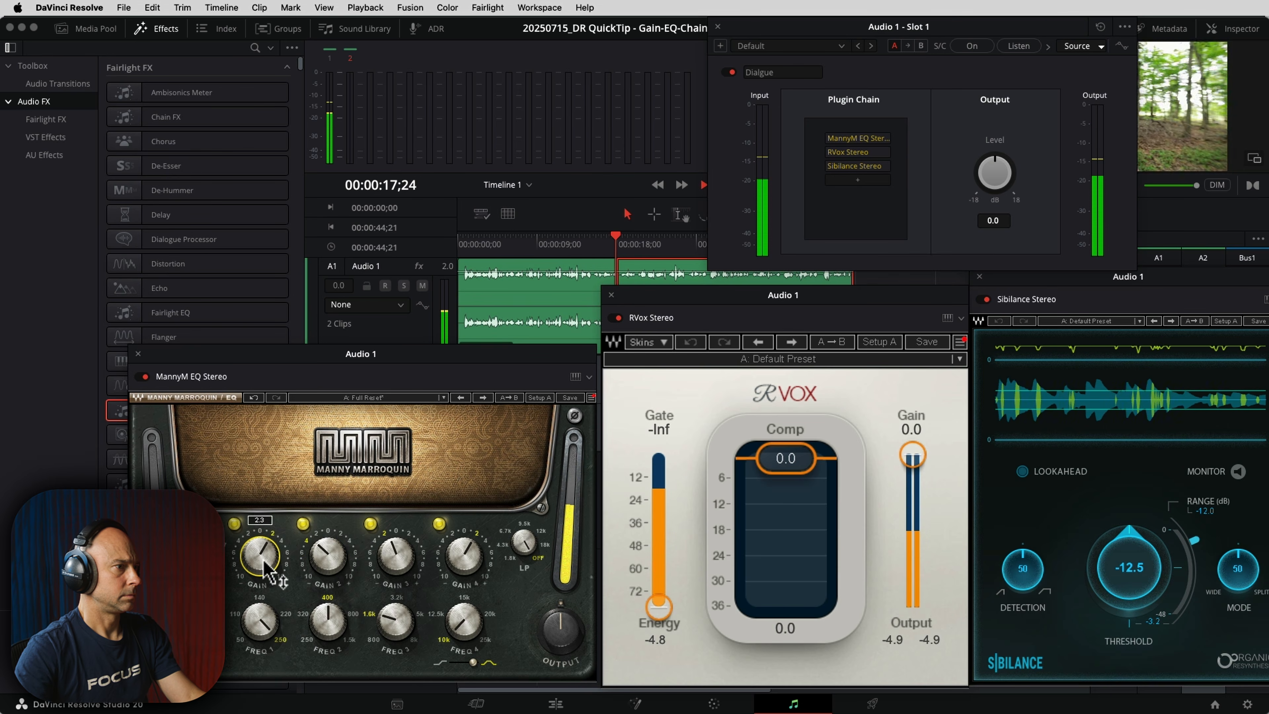
left_click_drag(555, 631, 554, 628)
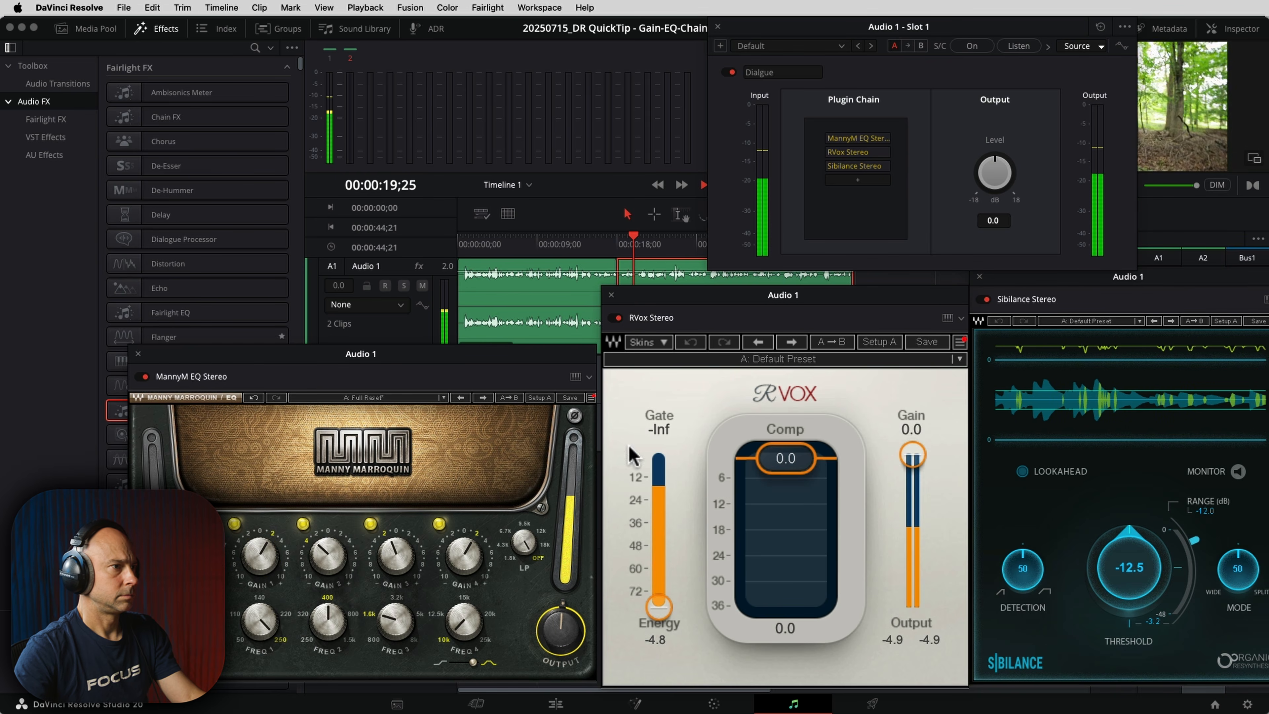
Step: Set the RVox compression to about -4.9 and load the Voice-over preset in Sibilance
left_click_drag(797, 463, 827, 480)
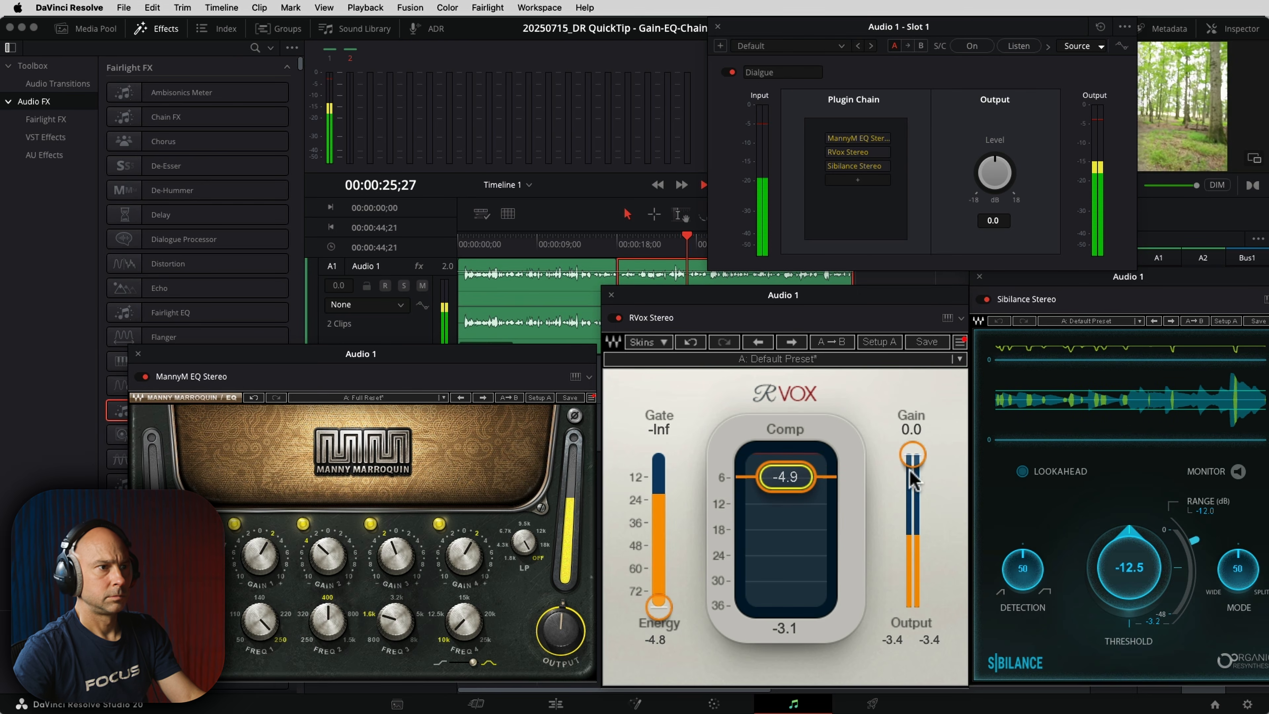
left_click(1096, 322)
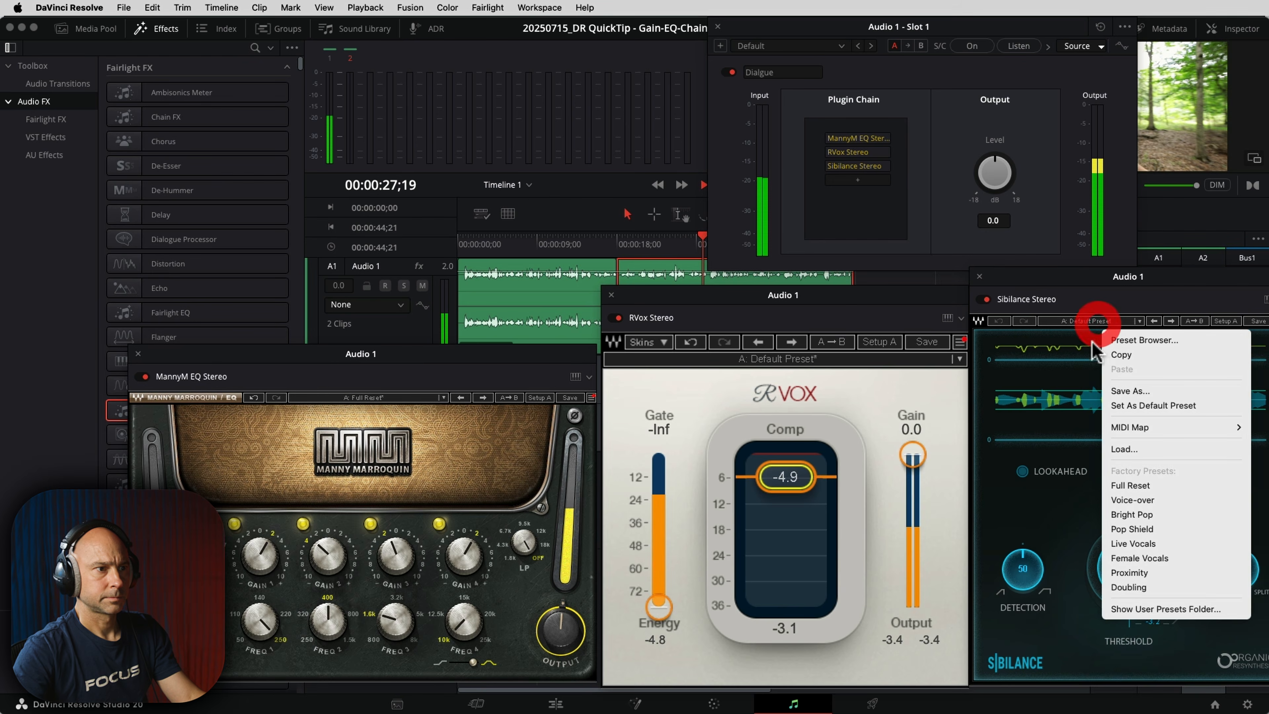
left_click(1131, 500)
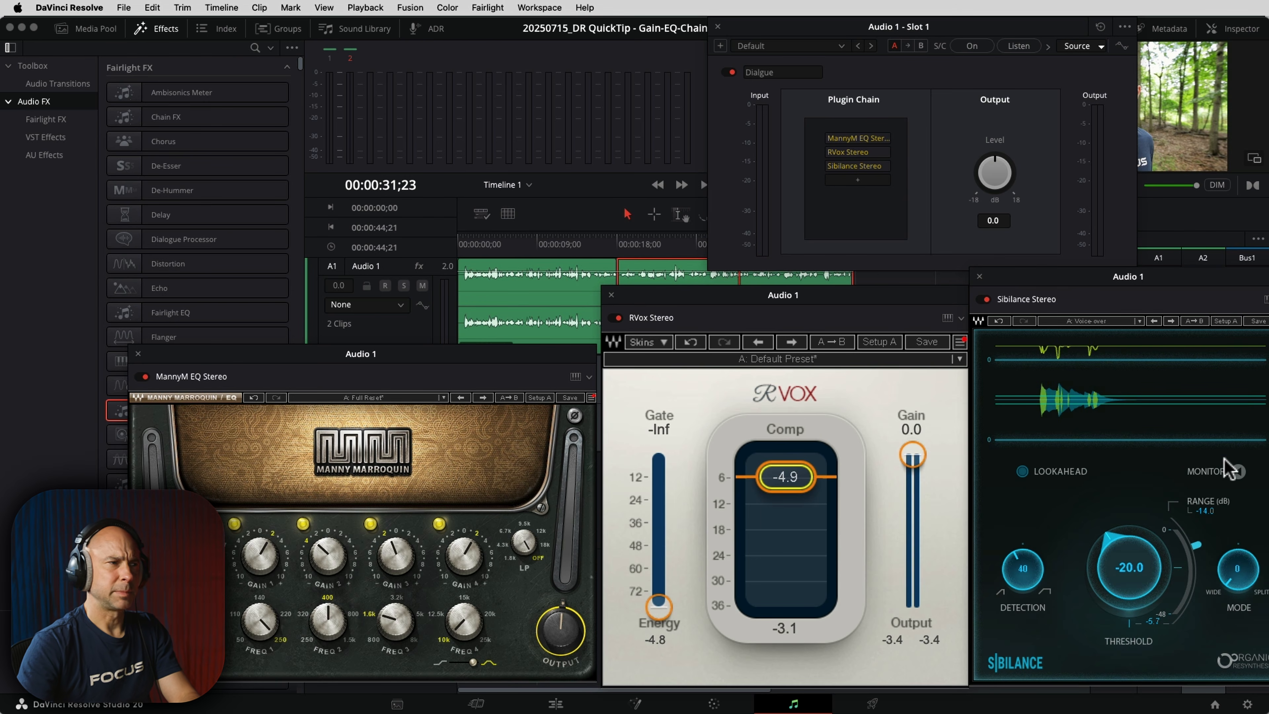
Step: Close the plugin windows and the Audio 1 chain window
left_click(979, 276)
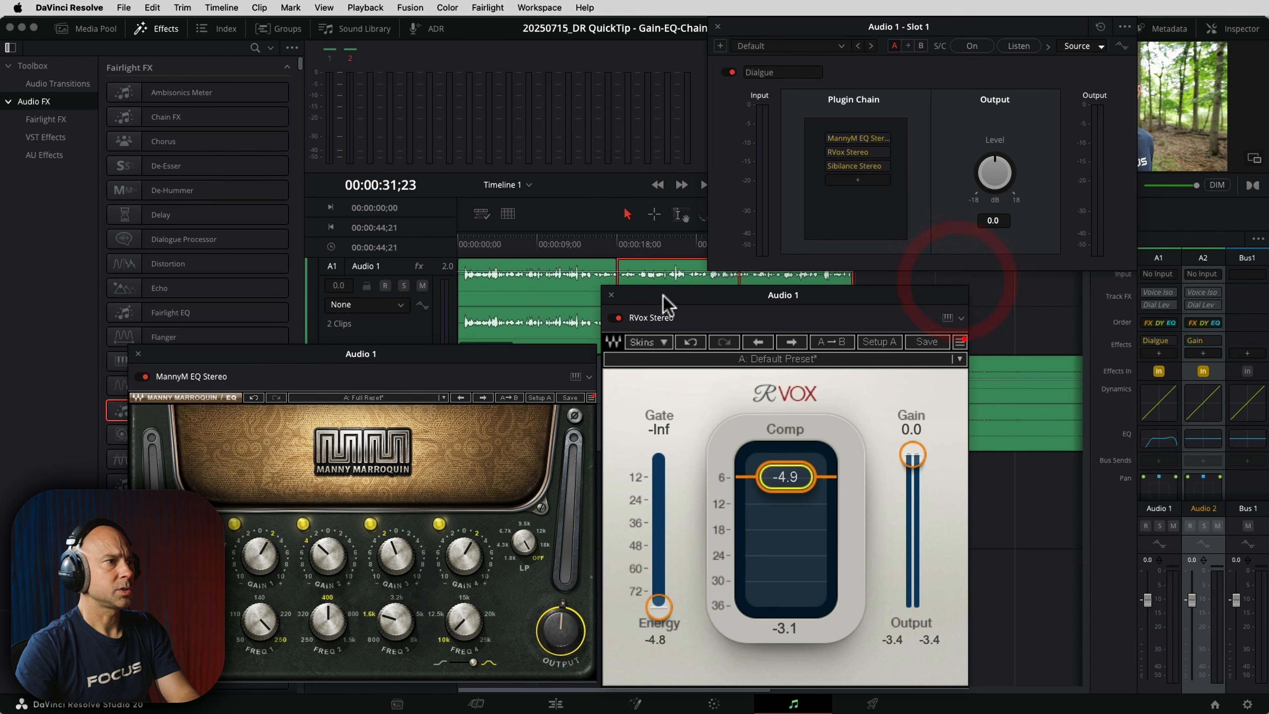
left_click(613, 294)
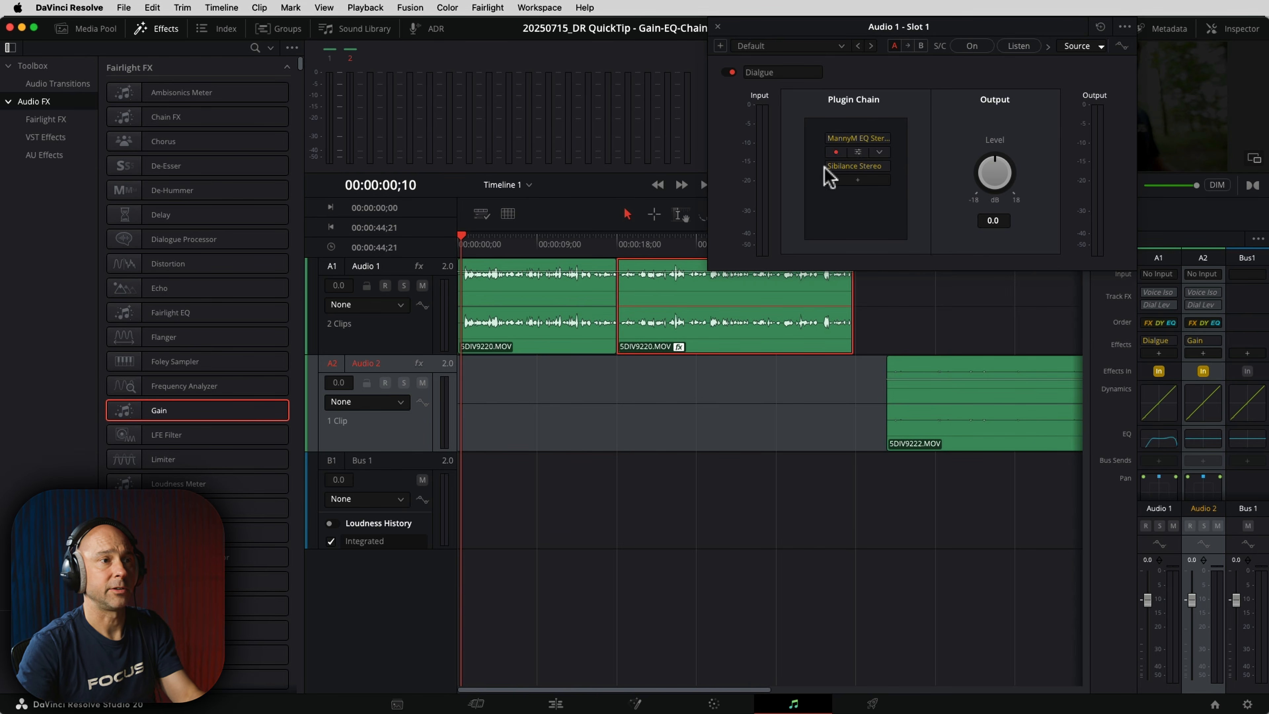
left_click(1159, 340)
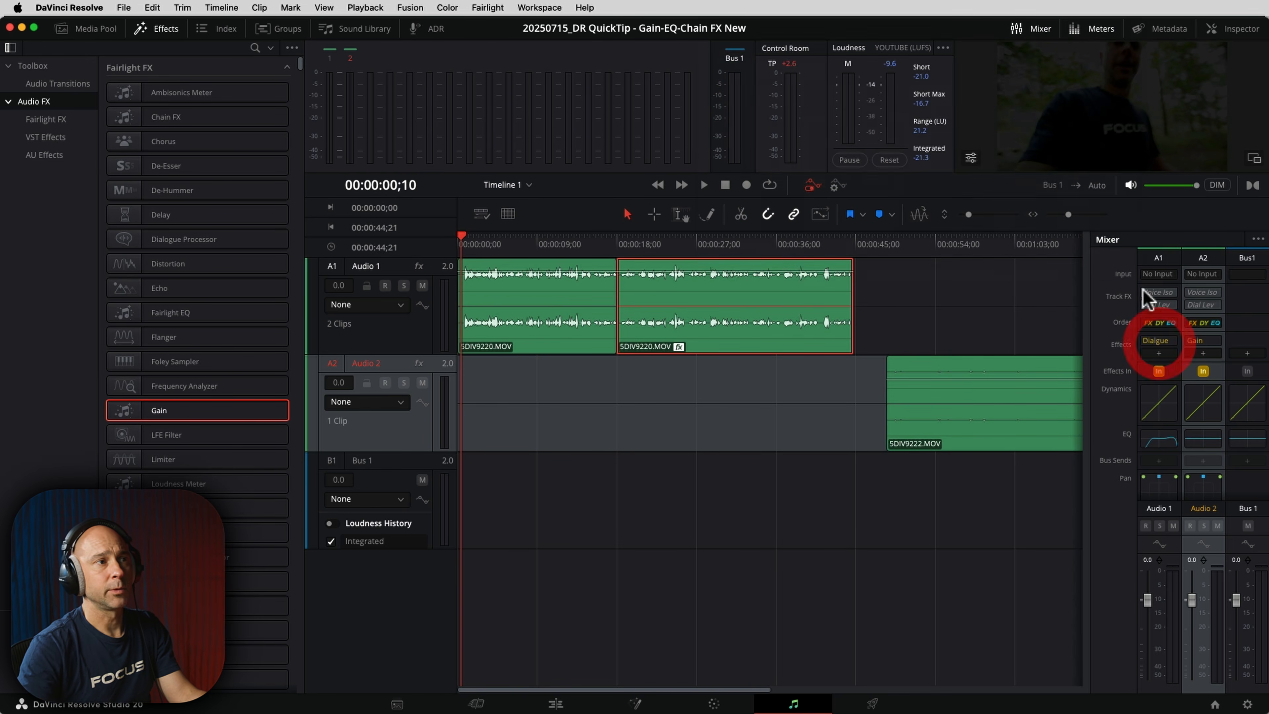
Step: Reopen the Dialgue effect chain on Audio 1 and look through the plugin categories that can be added to it
left_click(1159, 340)
left_click_drag(949, 34, 633, 106)
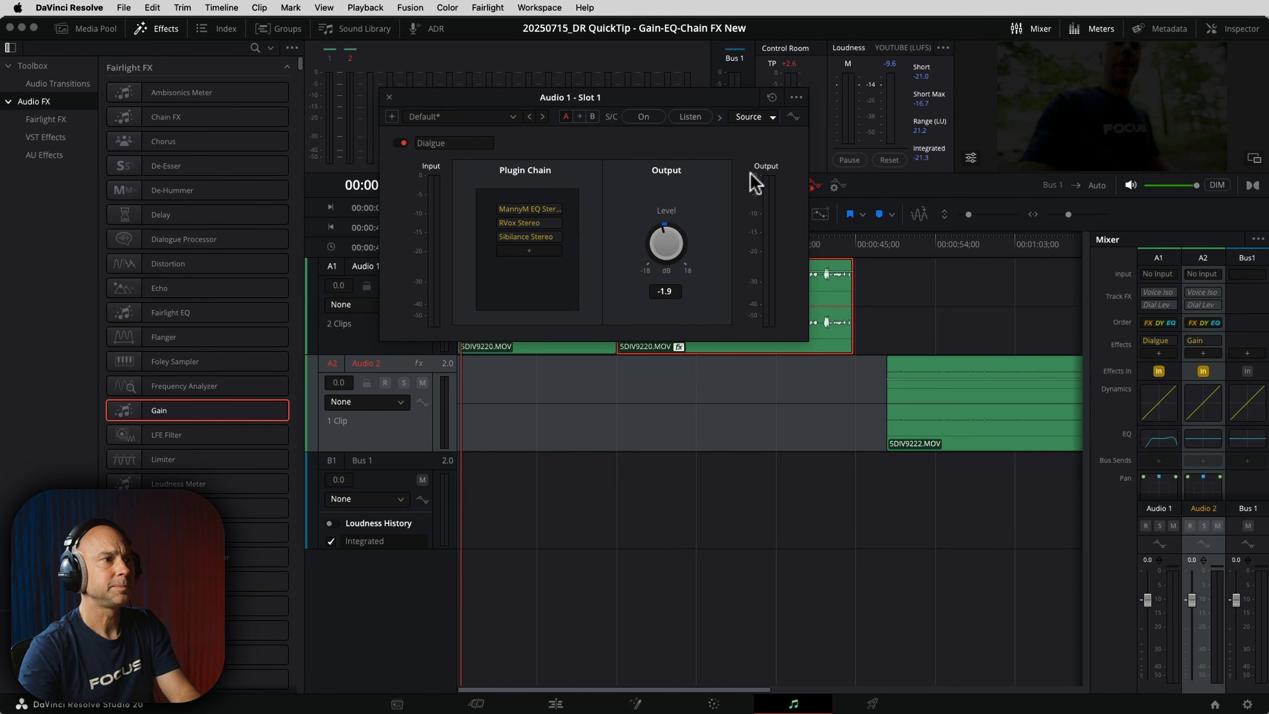
left_click(551, 252)
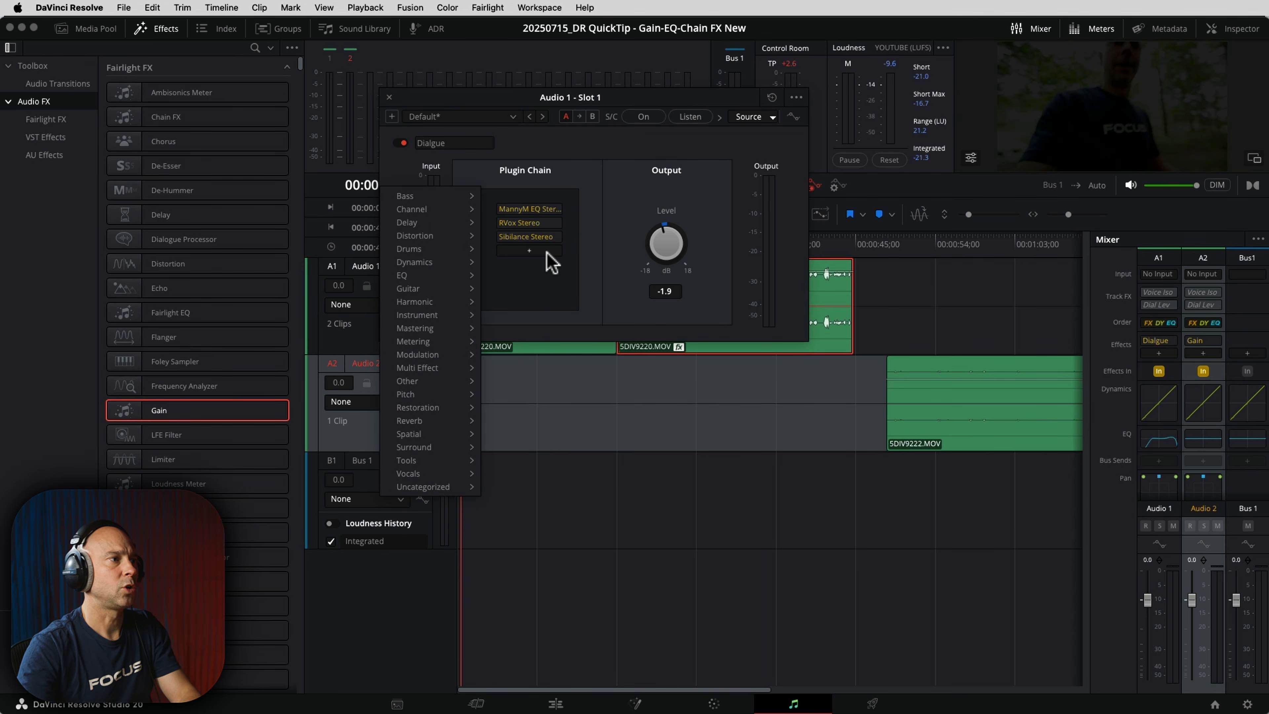
left_click(547, 253)
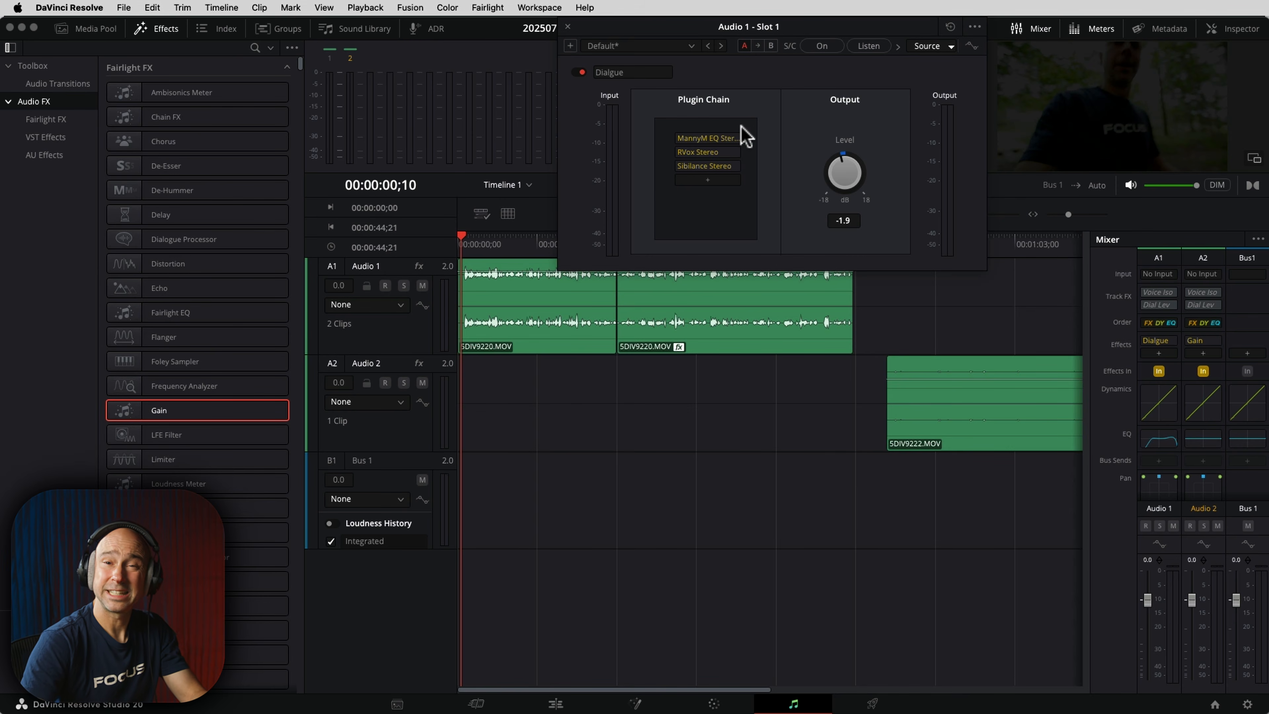
Step: Play Audio 1 while bypassing and re-enabling the whole Dialgue chain to compare the sound
left_click(580, 73)
left_click(580, 72)
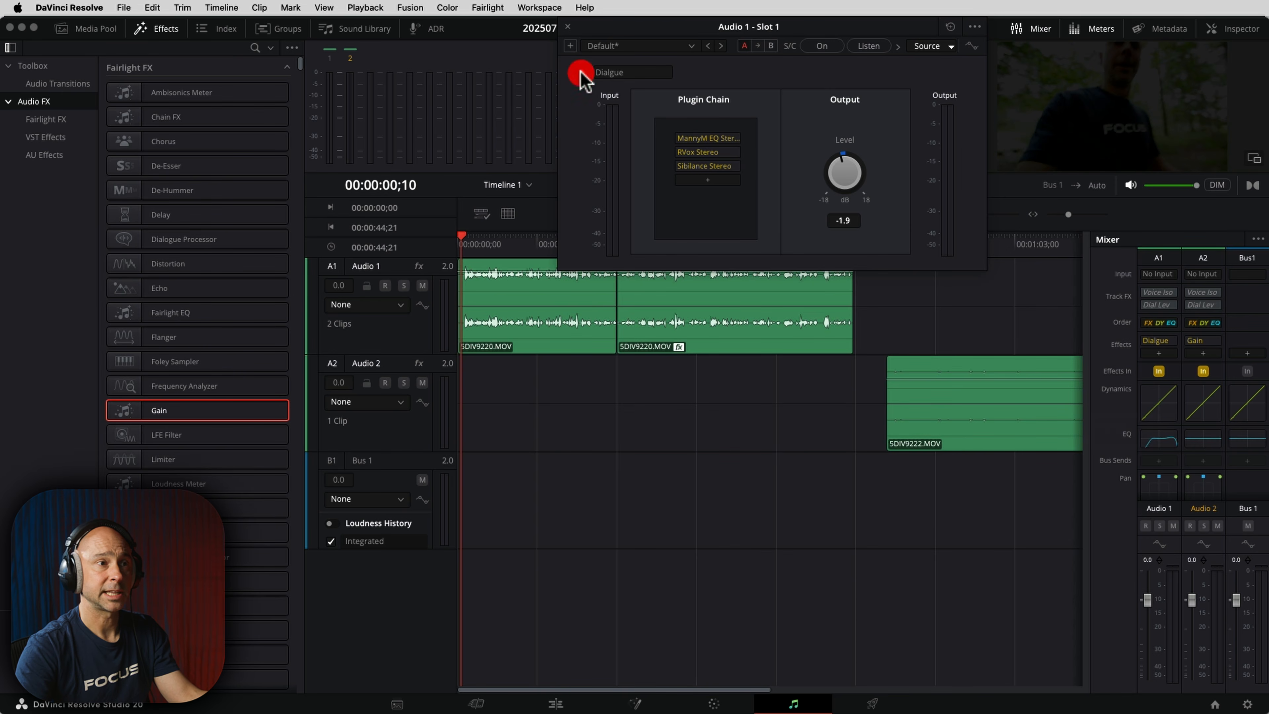
left_click(1147, 340)
left_click(1148, 340)
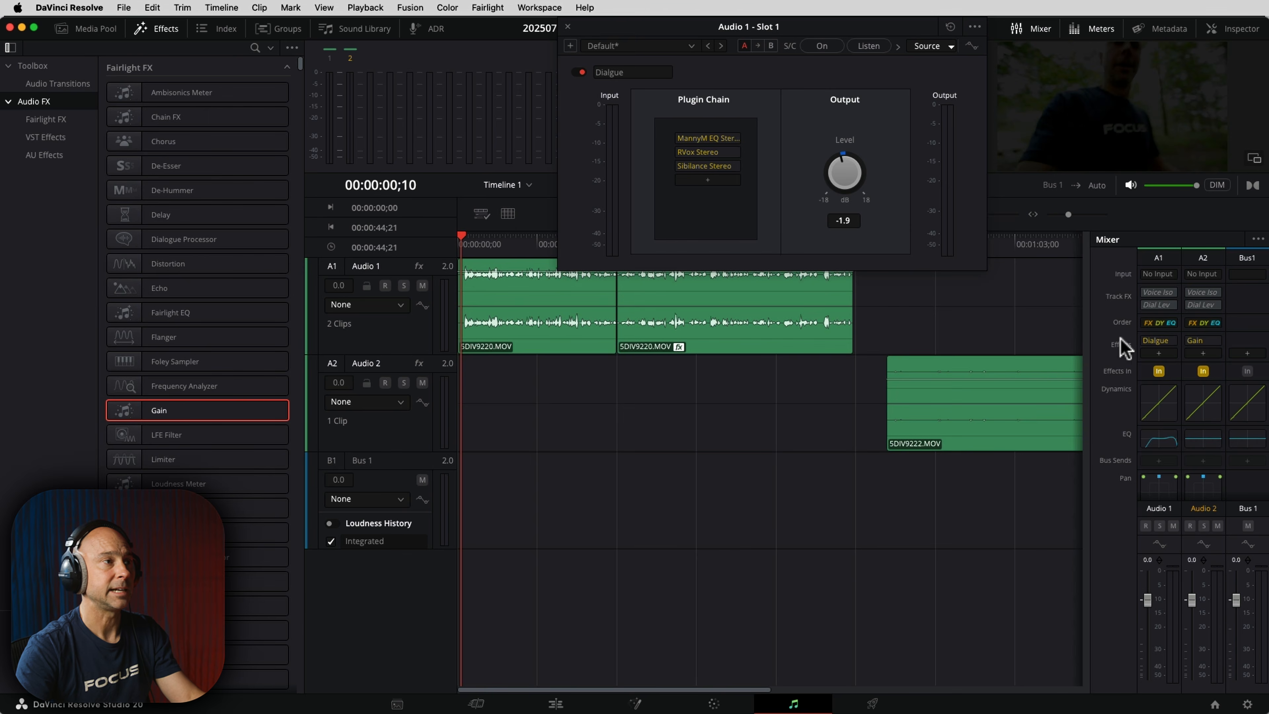
key("space")
left_click(1146, 340)
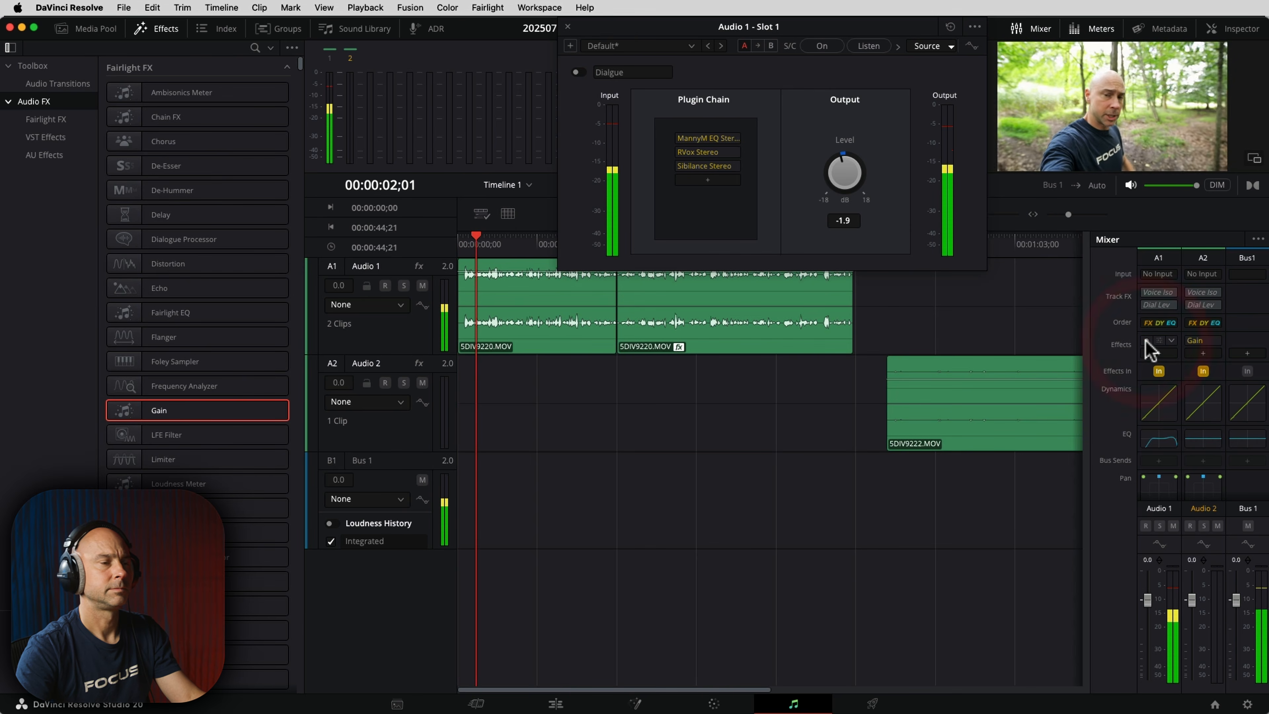
left_click(1147, 340)
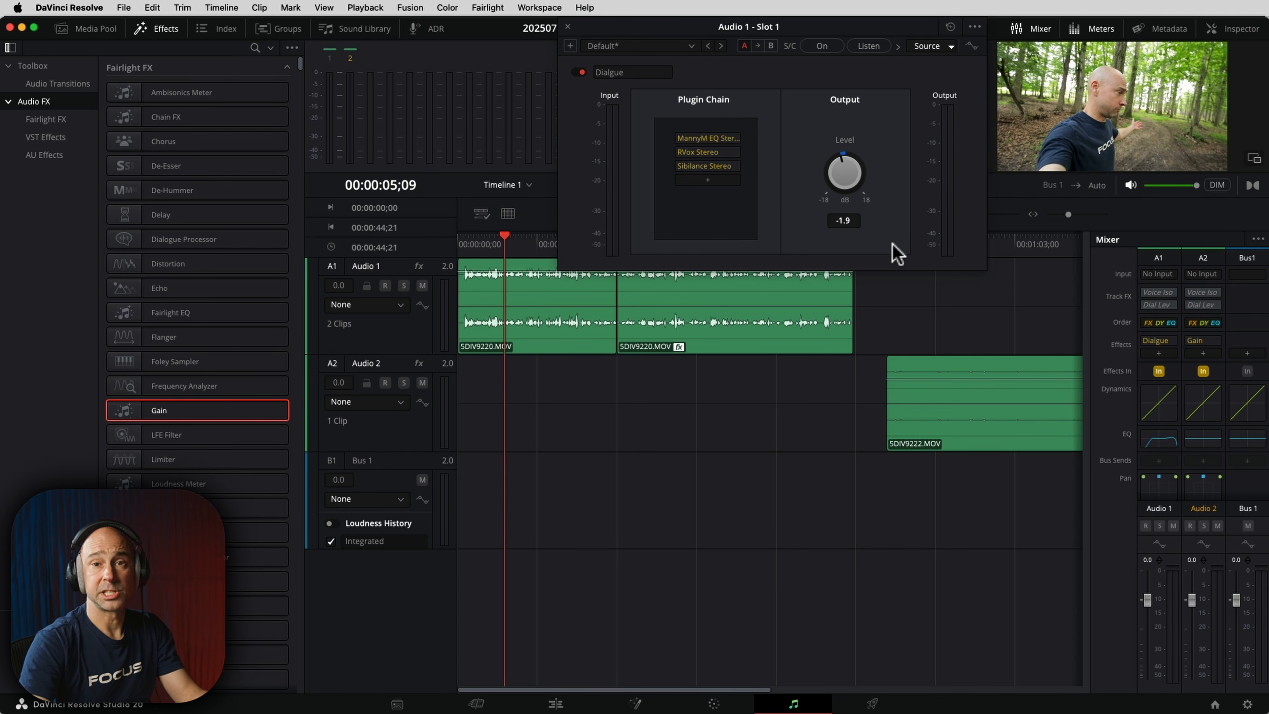
Step: Save Audio 1's effect chain in the Presets Library as a new Plugins Preset named Vox Chain
left_click(490, 9)
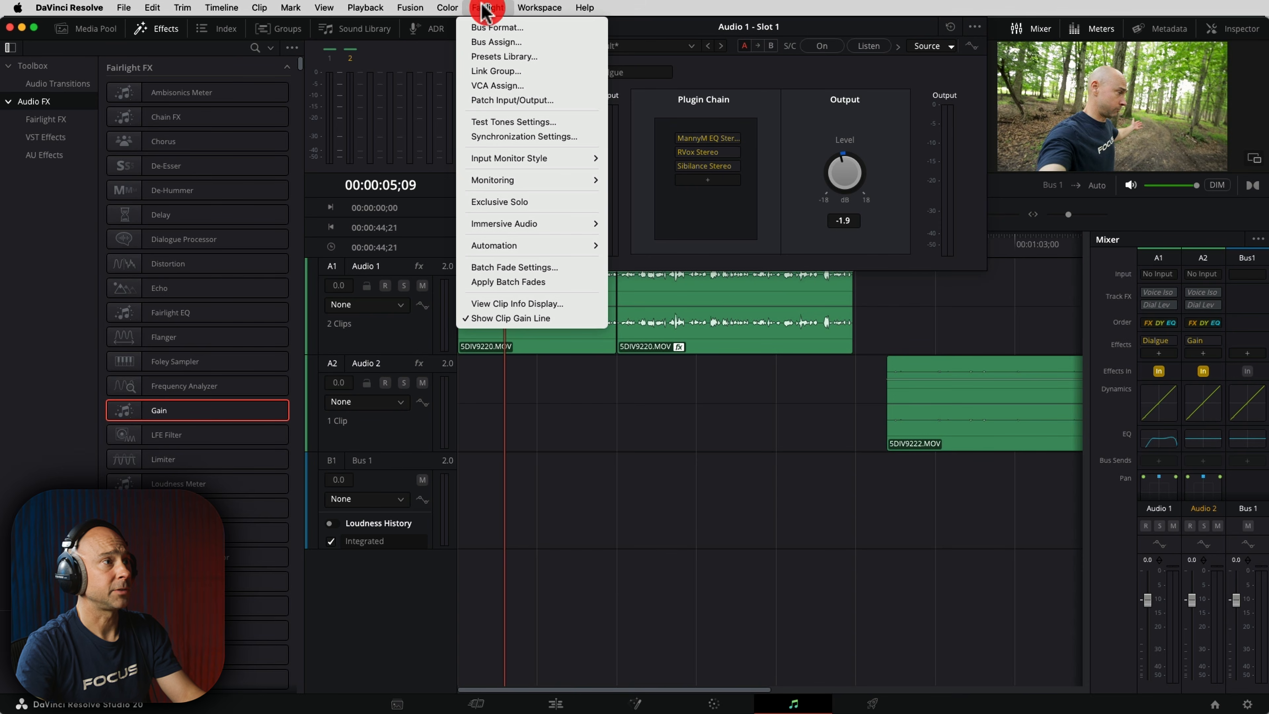
left_click(495, 55)
left_click(980, 369)
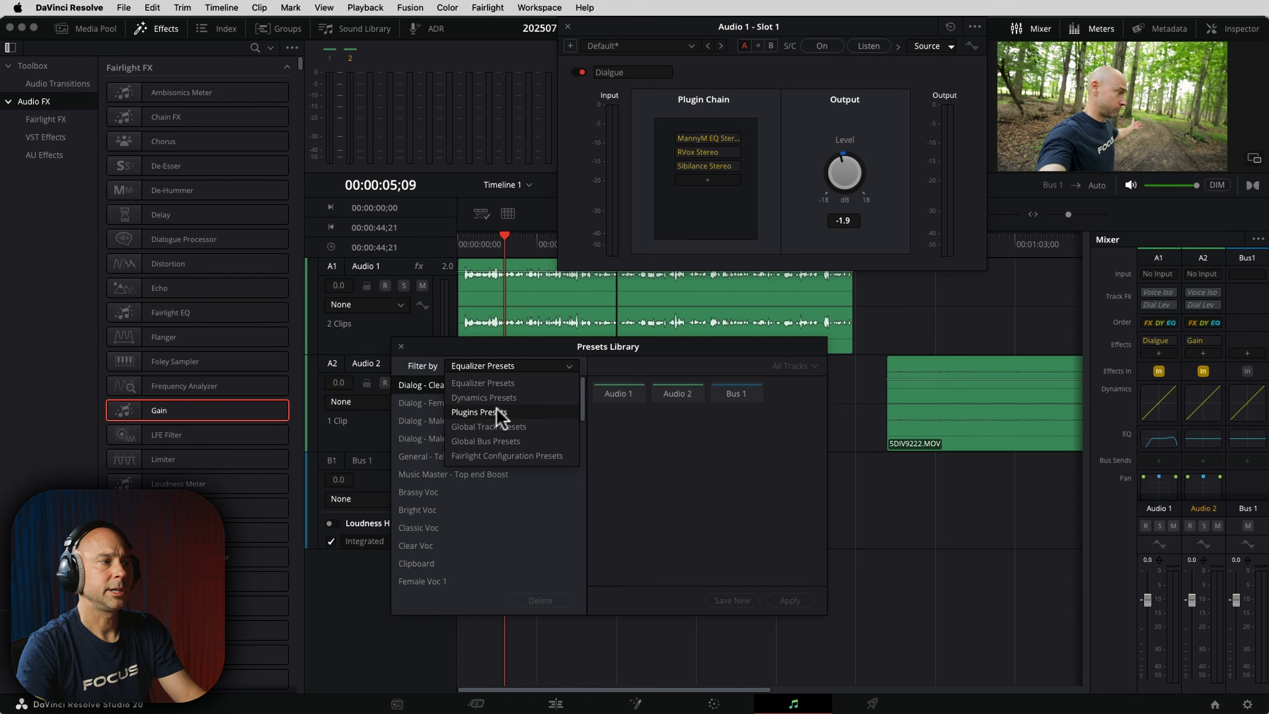
left_click(479, 412)
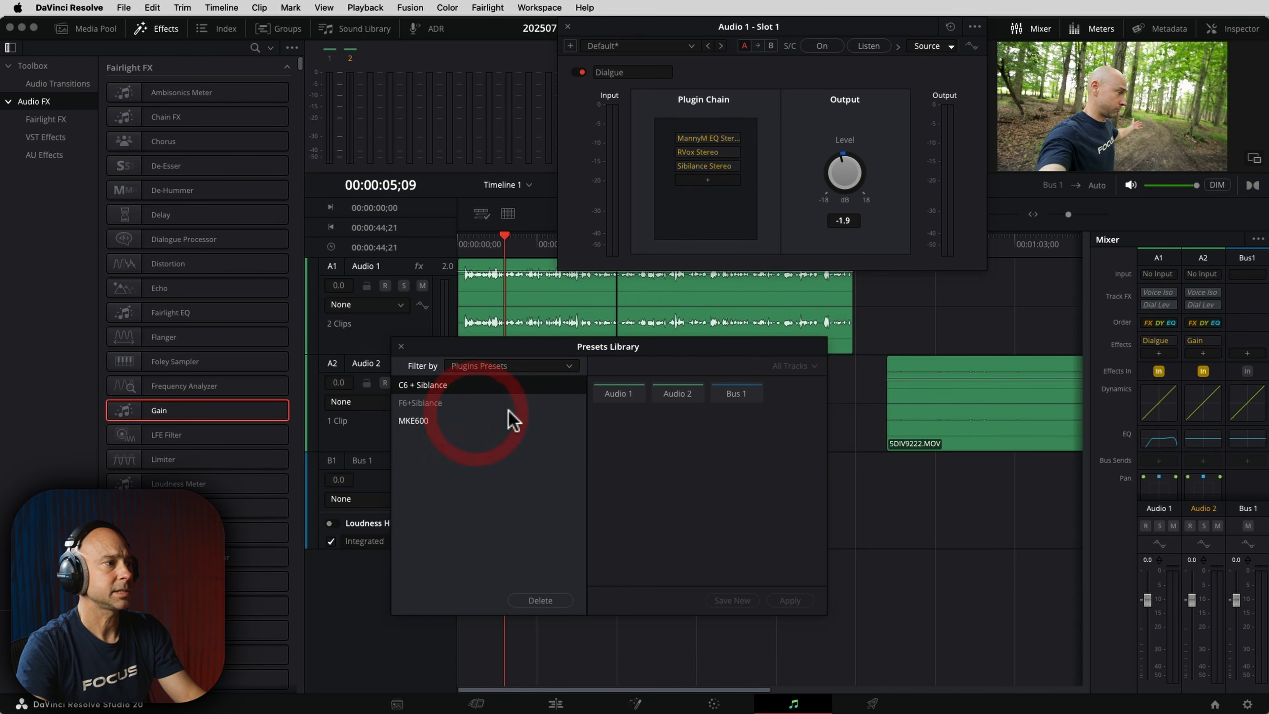
left_click(619, 394)
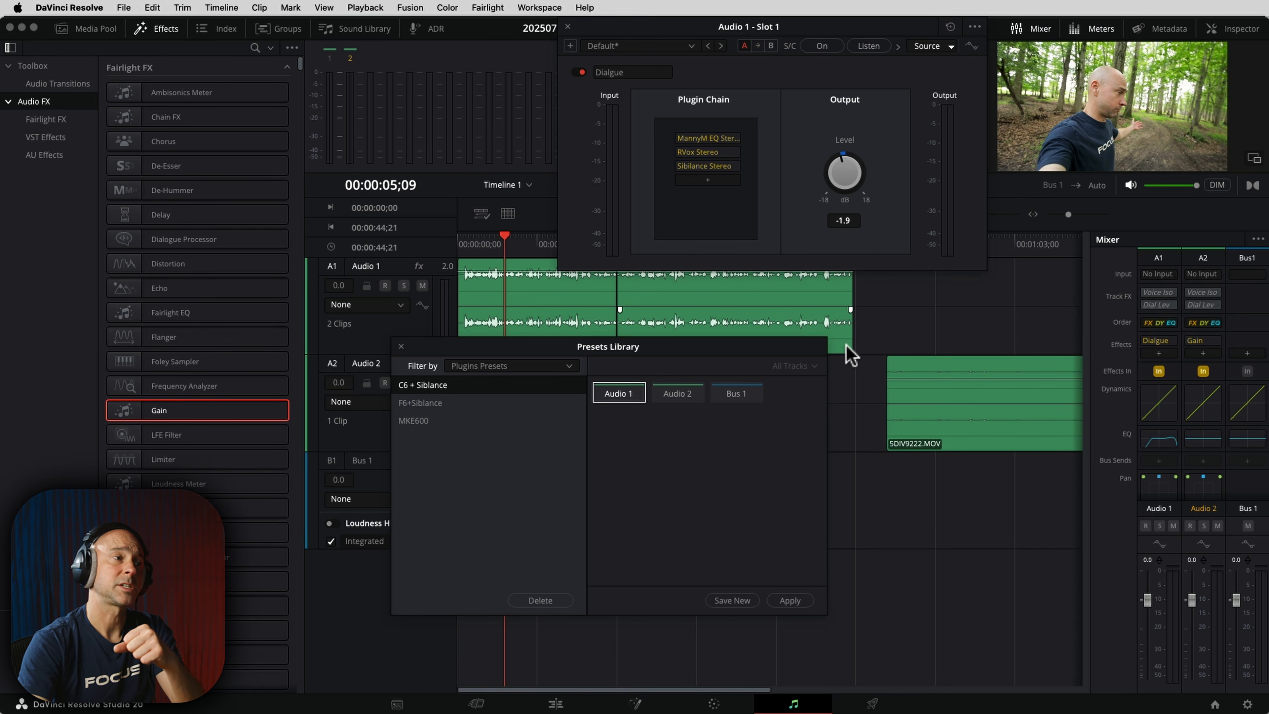
left_click(732, 599)
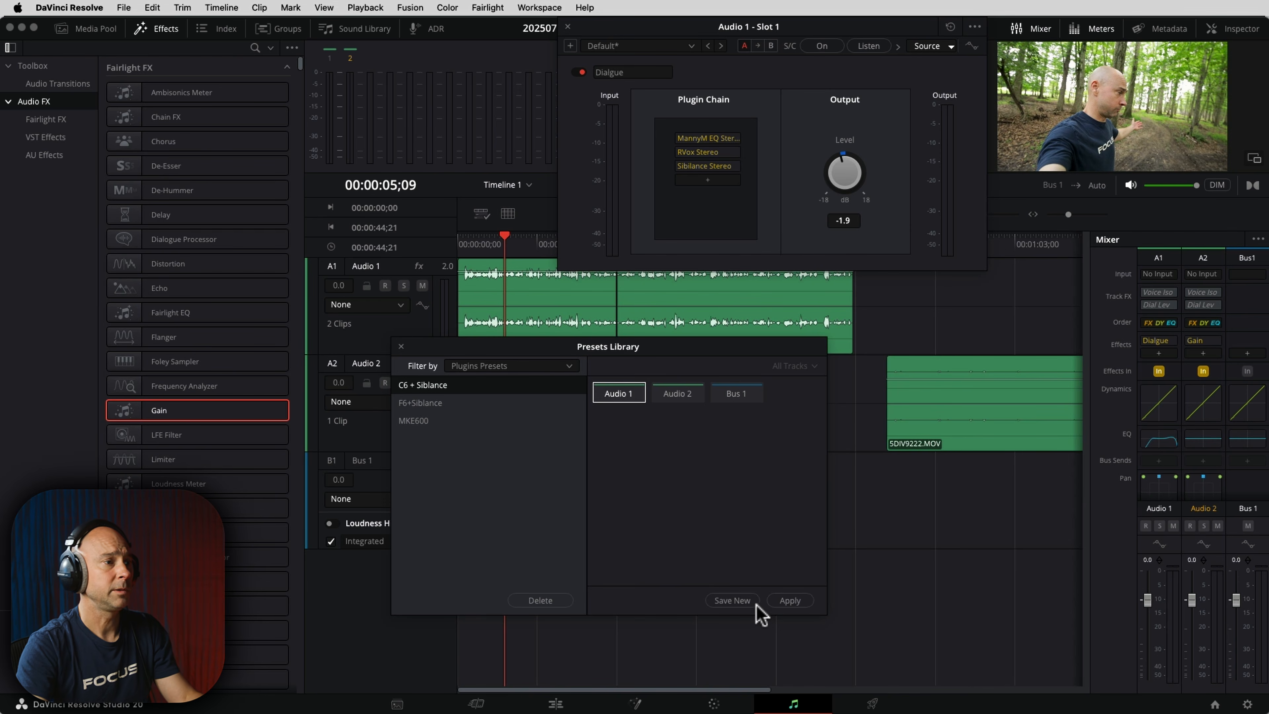
left_click(921, 387)
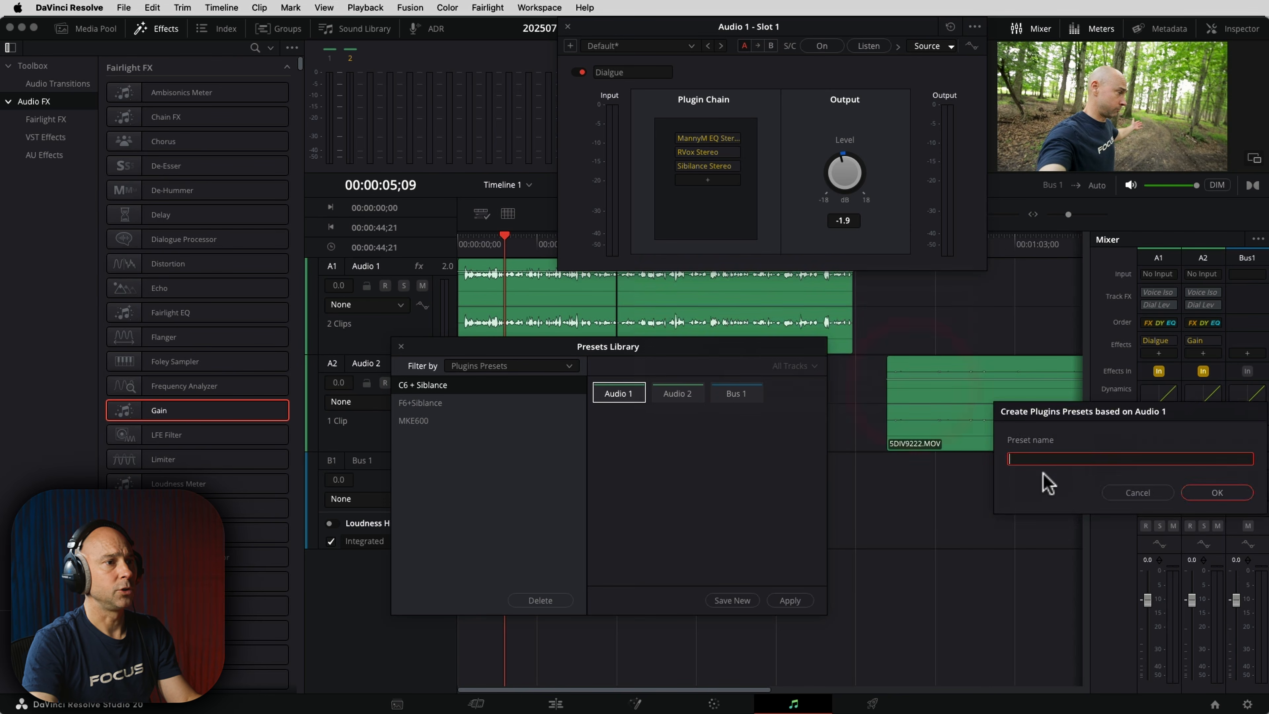
type("Vox Chain")
left_click(862, 341)
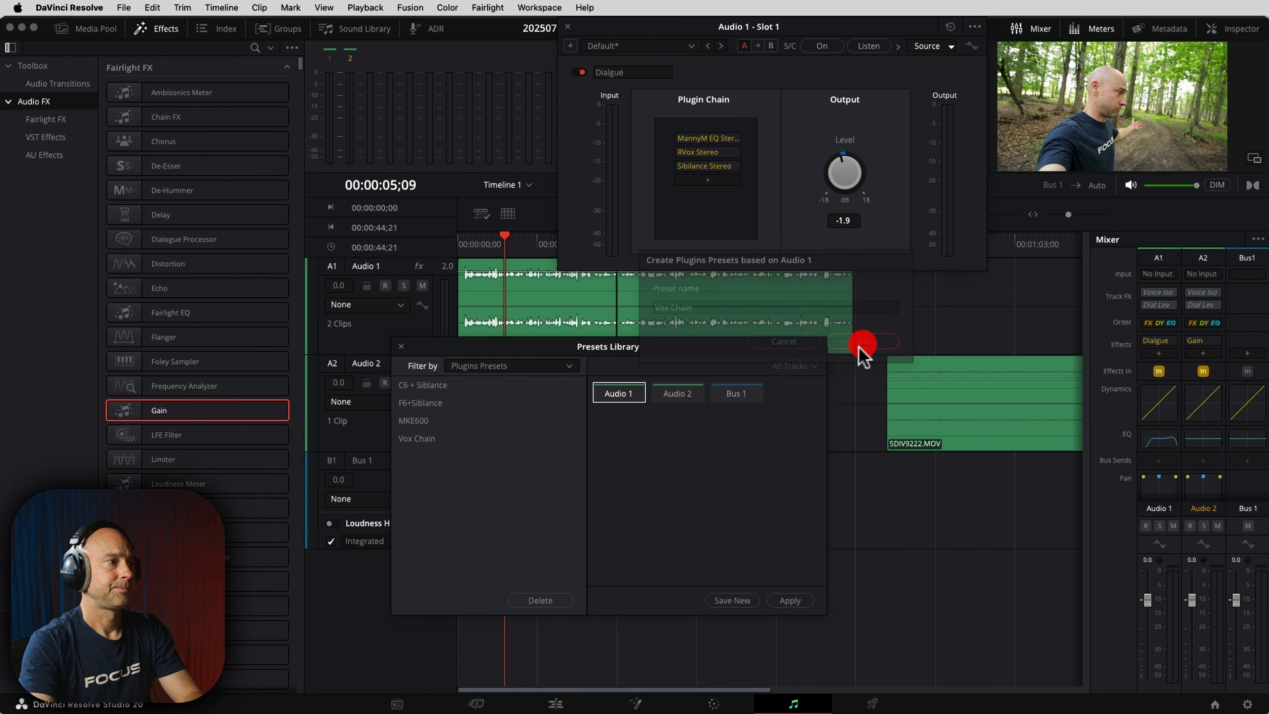
left_click(430, 440)
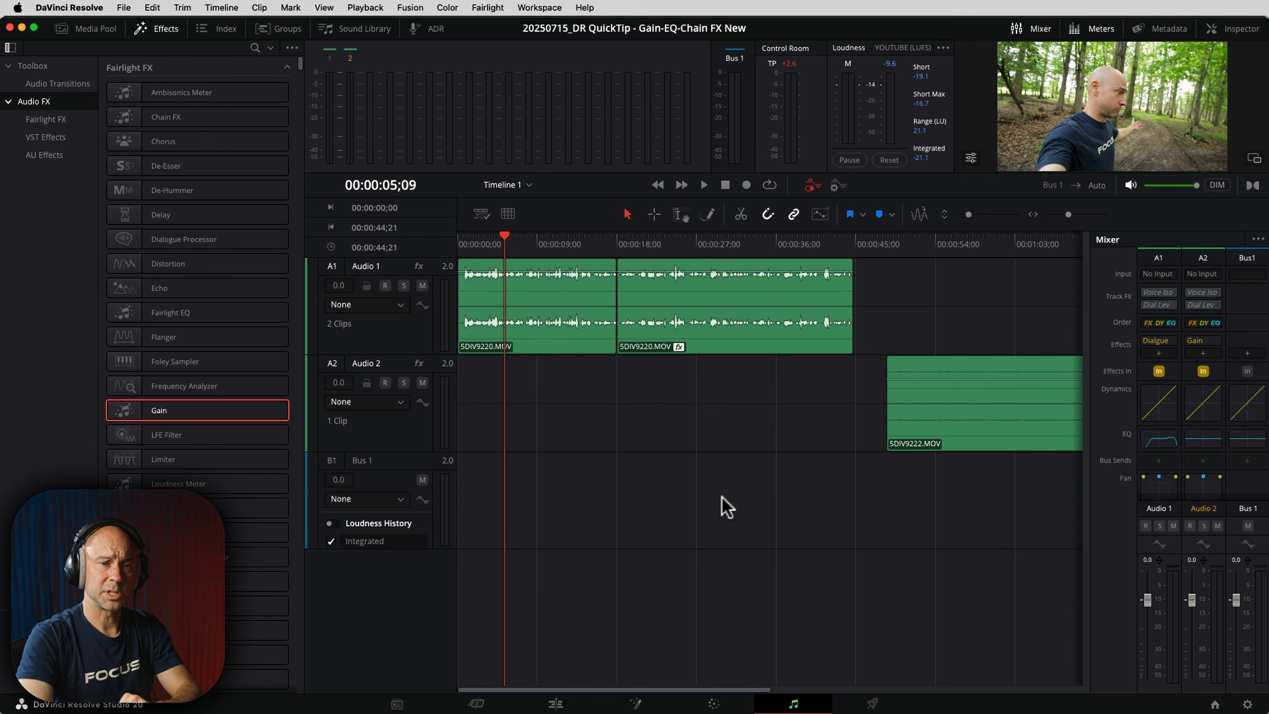
Step: Review the Fairlight EQ applied to the second Audio 1 clip in the Inspector and in its own effect window
left_click(705, 353)
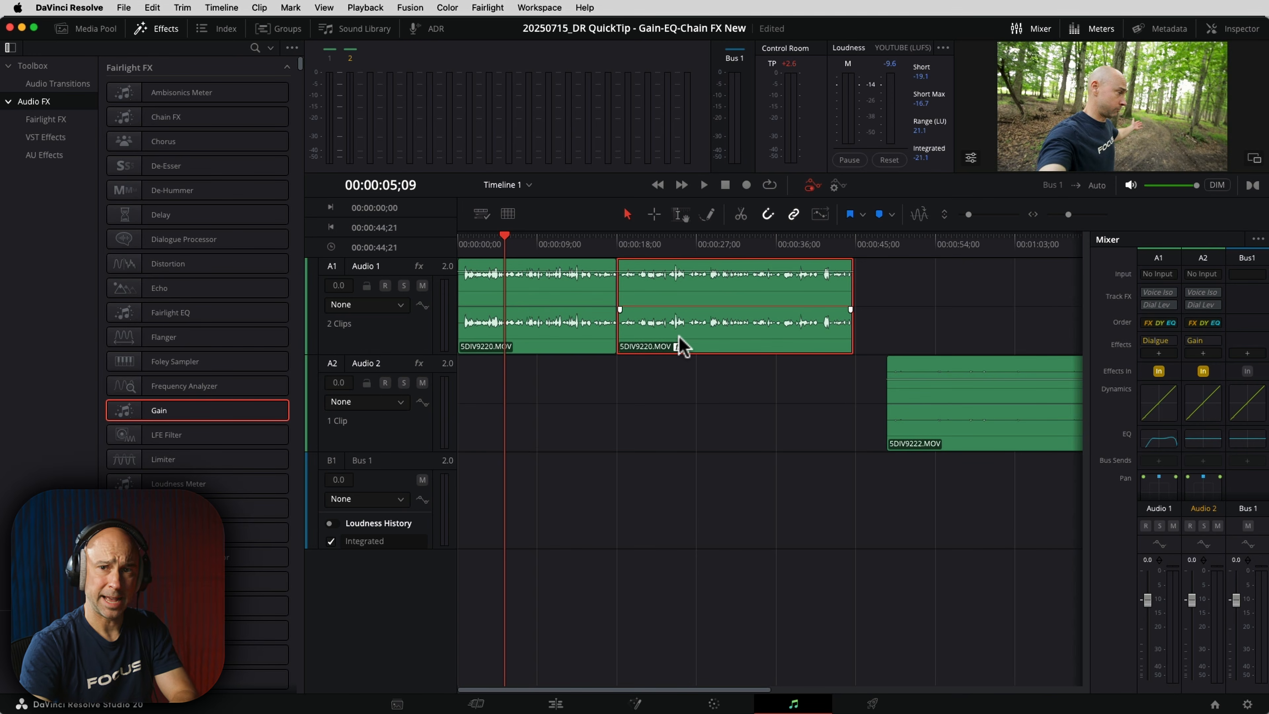
left_click(709, 340)
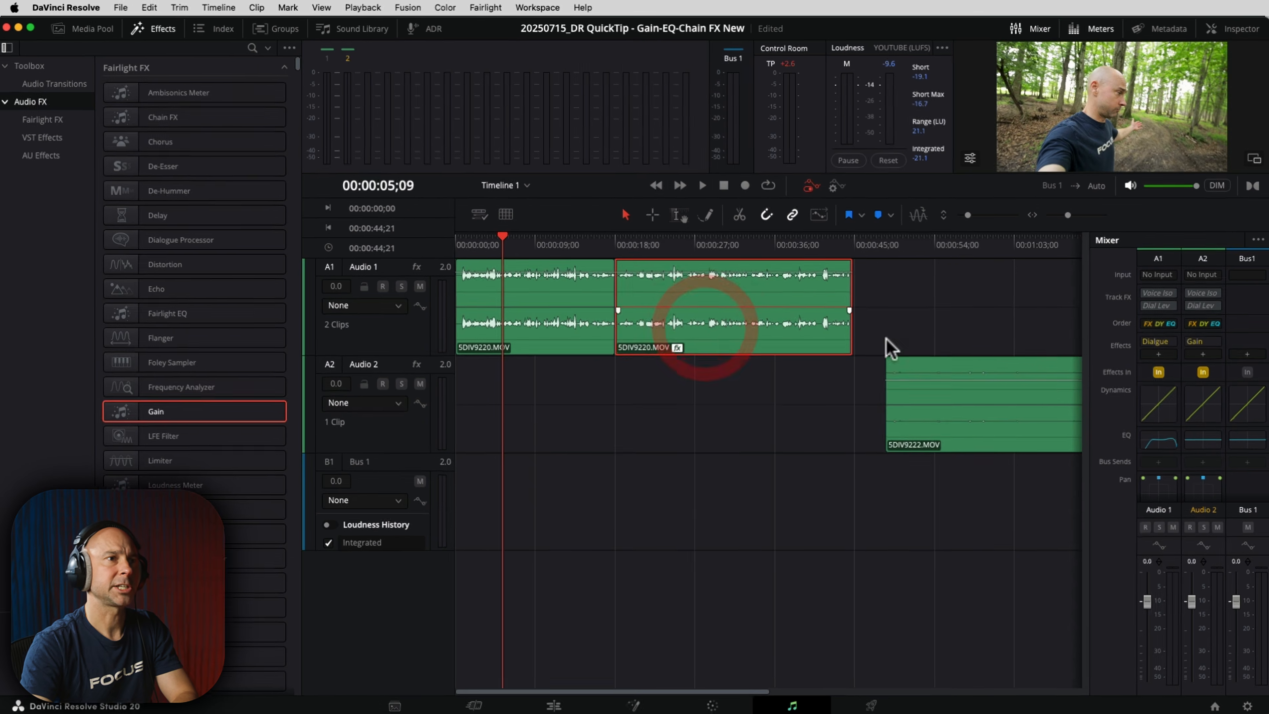
left_click(1229, 28)
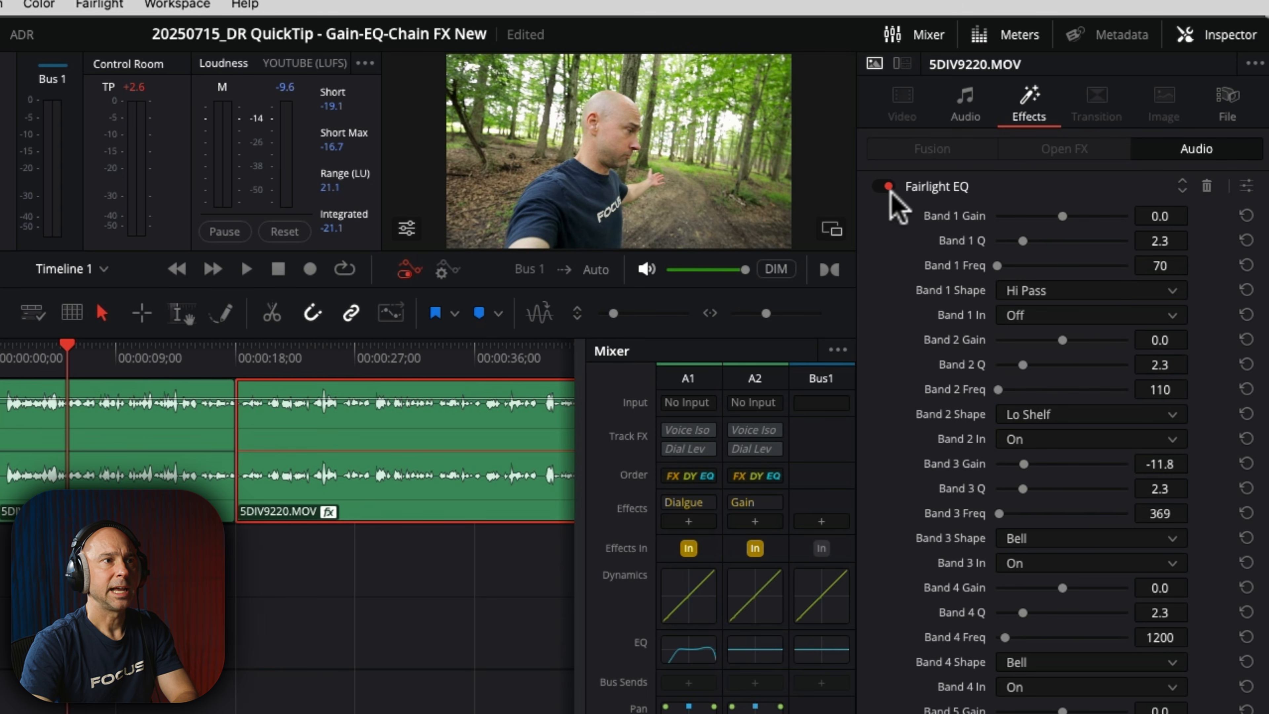
left_click(1025, 98)
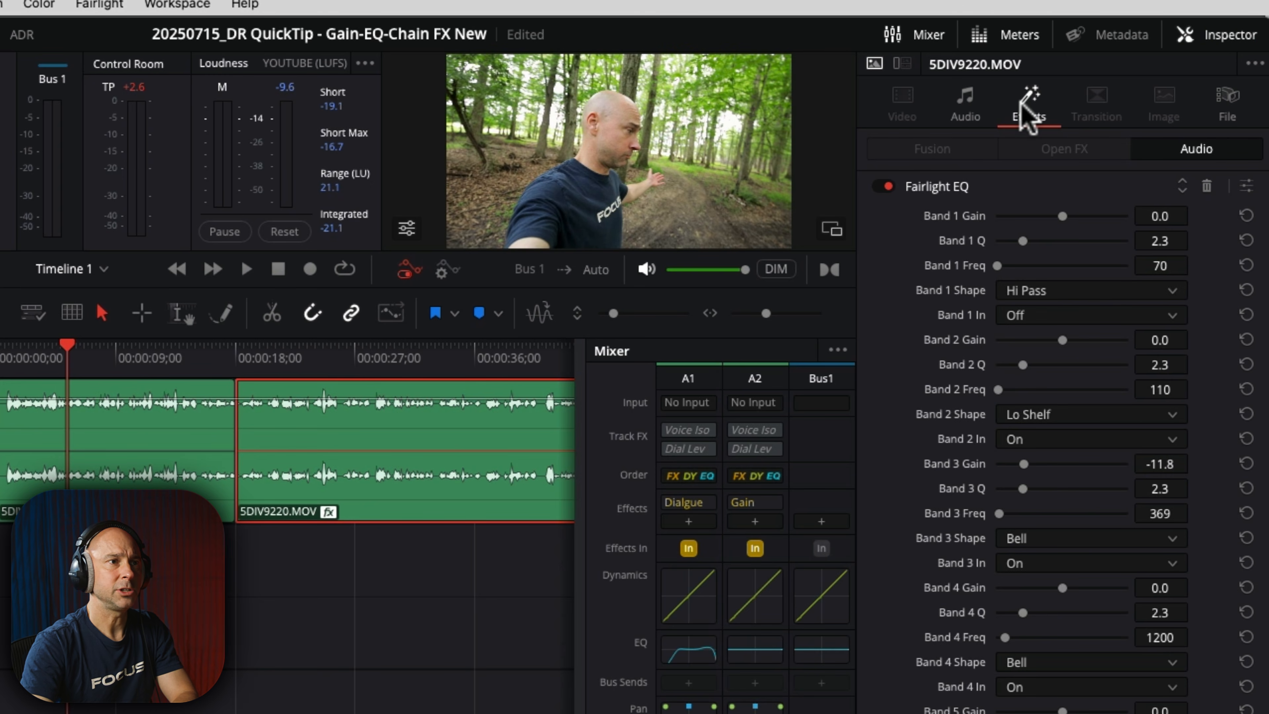
left_click(1244, 187)
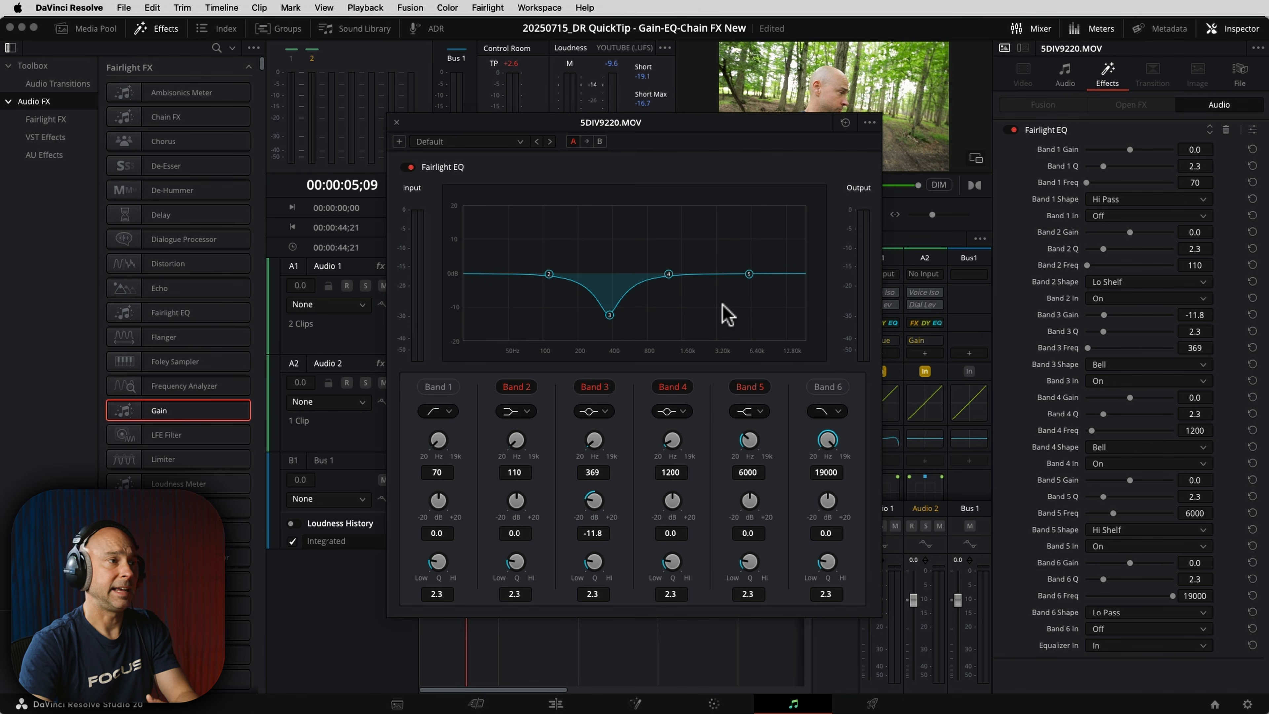
left_click(395, 123)
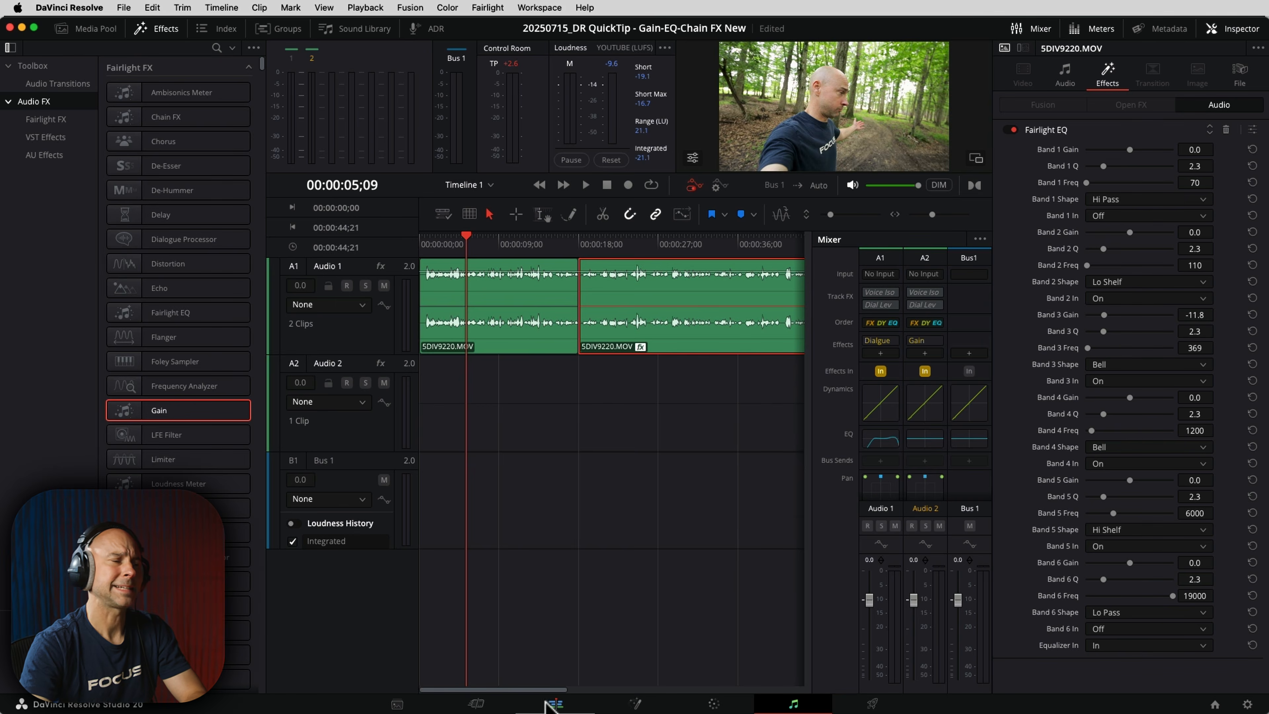
Step: On the Edit page, apply Fairlight EQ to the whole Audio 1 track and close its window
left_click(553, 704)
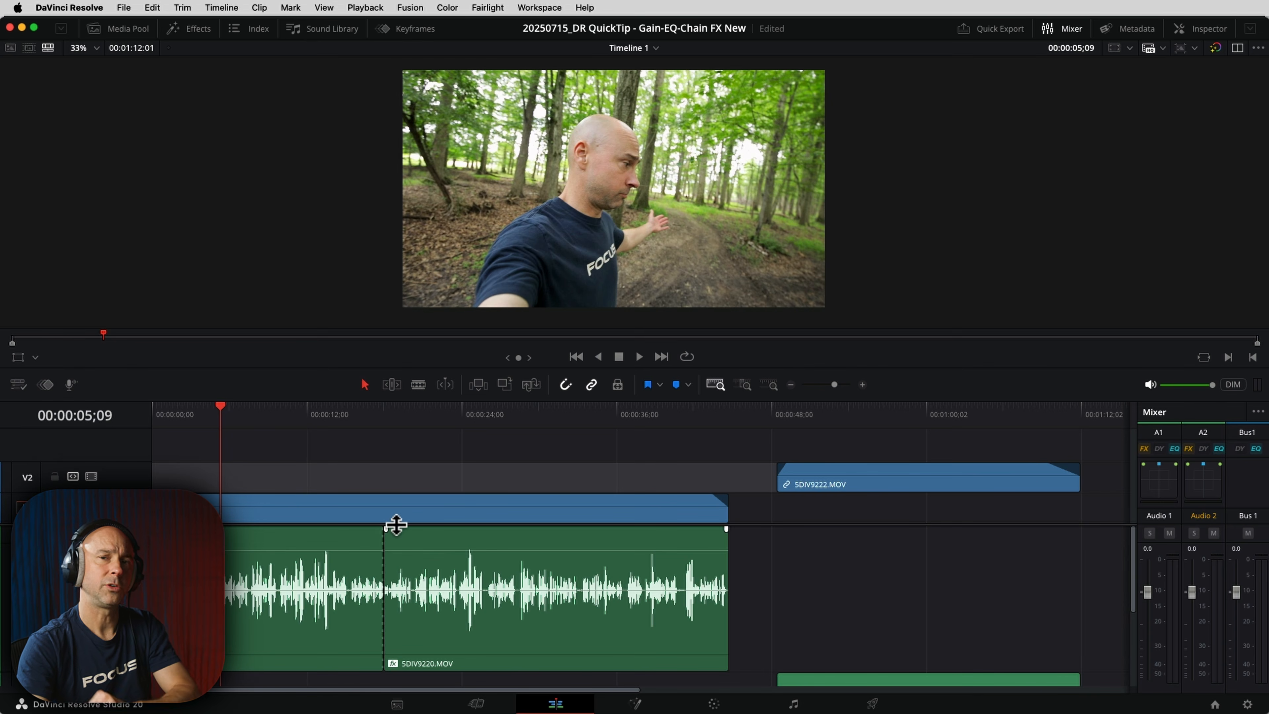
left_click(198, 31)
left_click(41, 246)
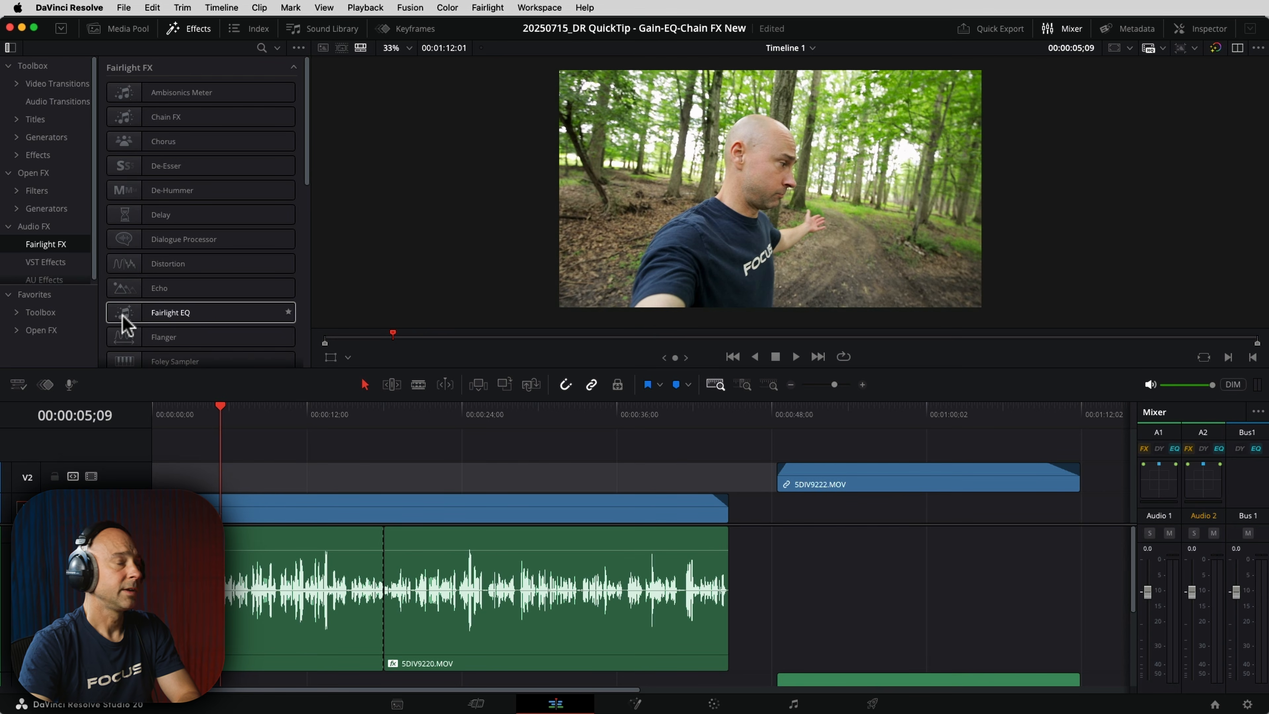
left_click_drag(124, 320, 85, 619)
left_click(396, 122)
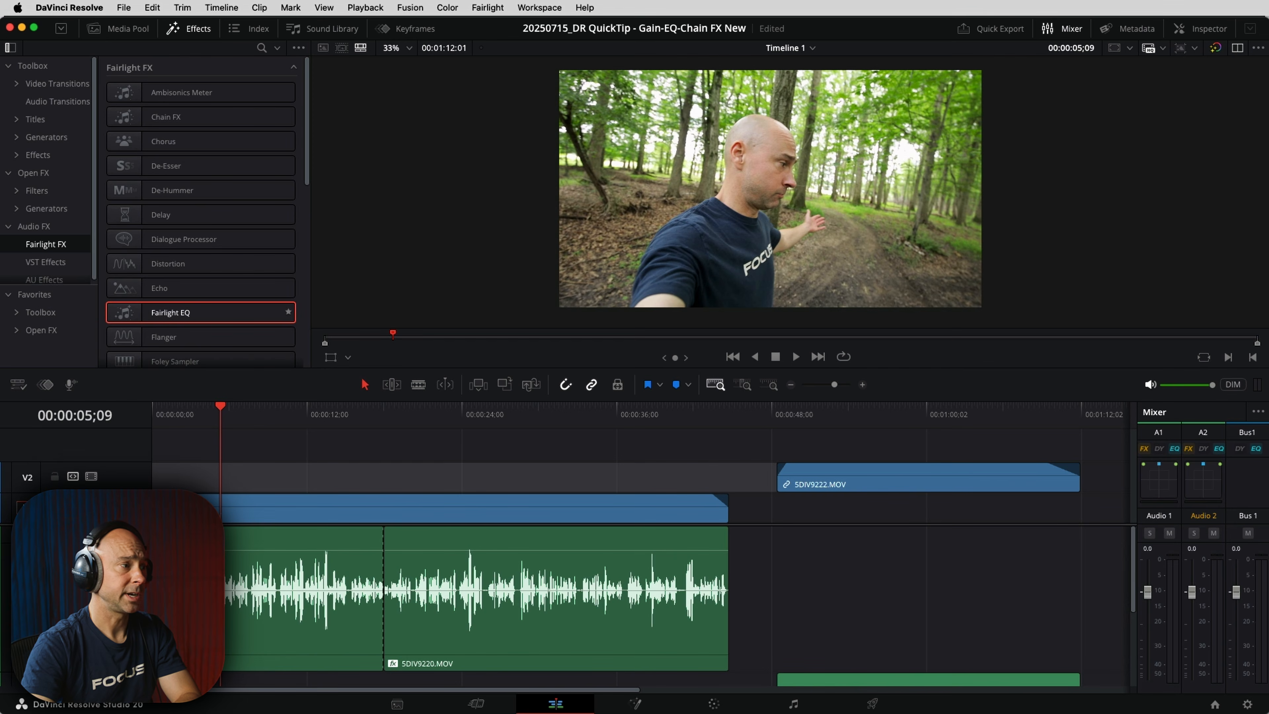
Step: Examine Audio 1's track effects in the Inspector, including the parameters under RVox Stereo in the Dialgue chain
left_click(1192, 29)
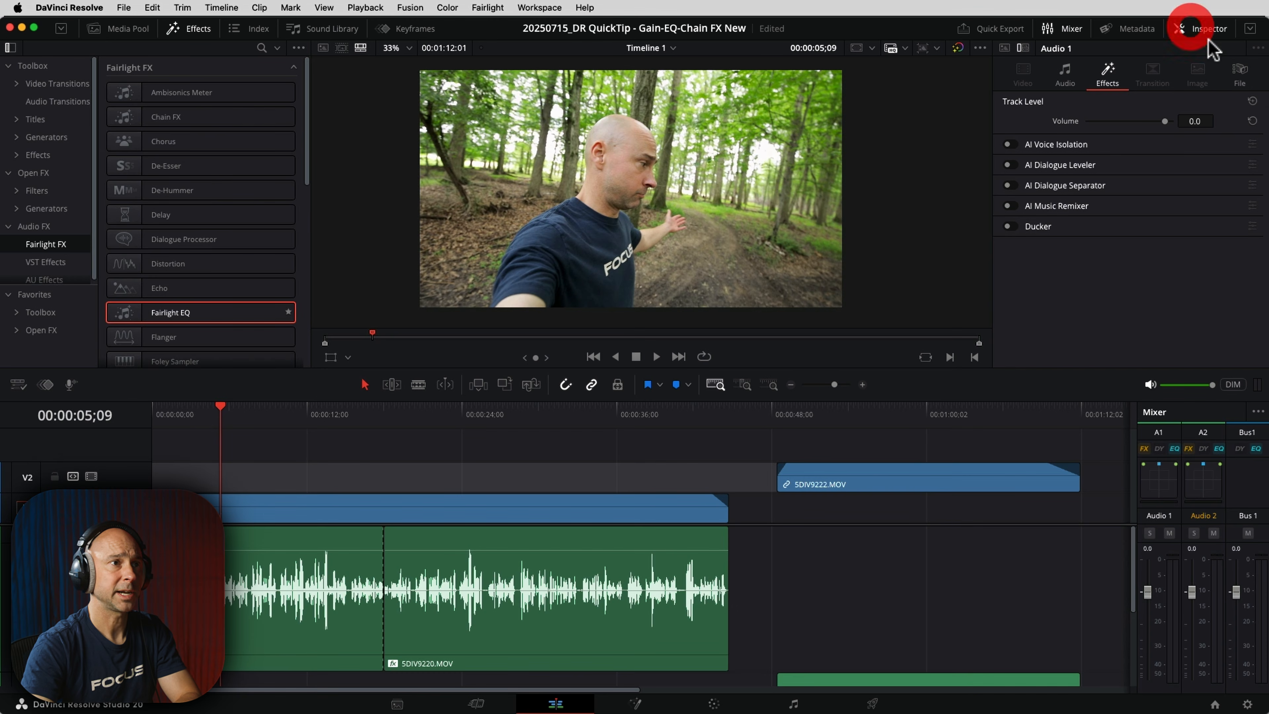
left_click(1065, 74)
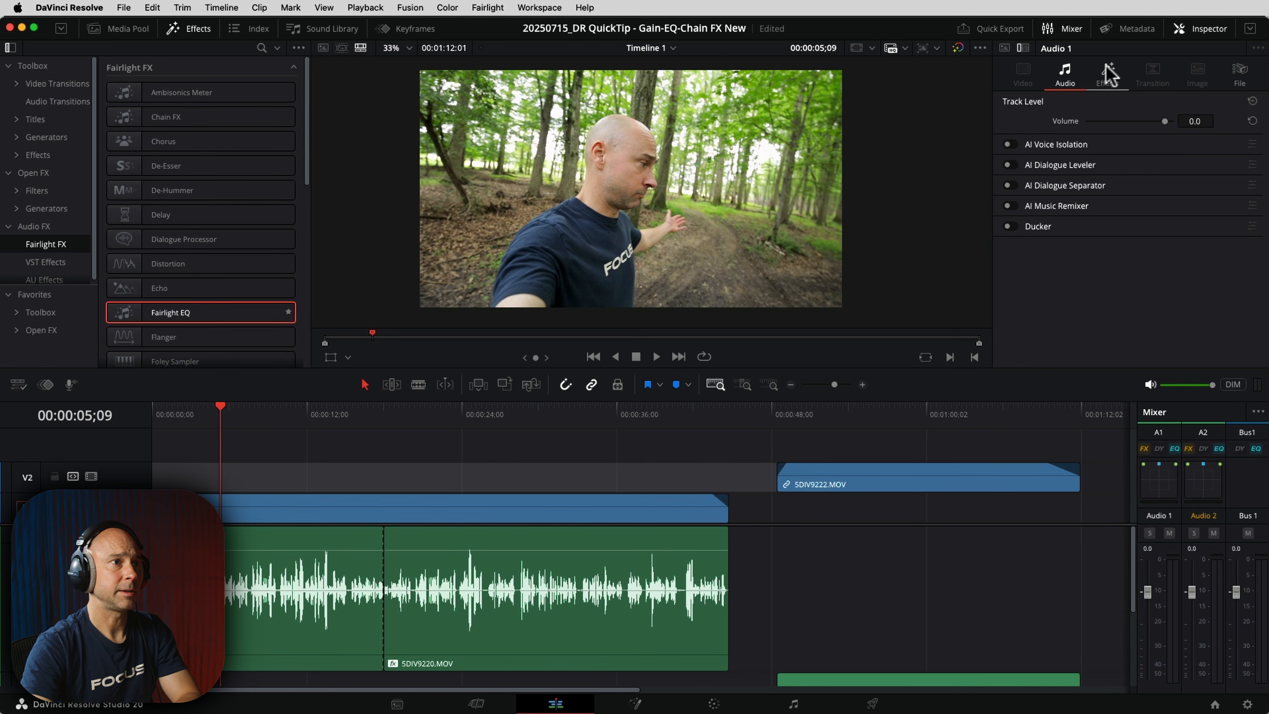
left_click(1108, 74)
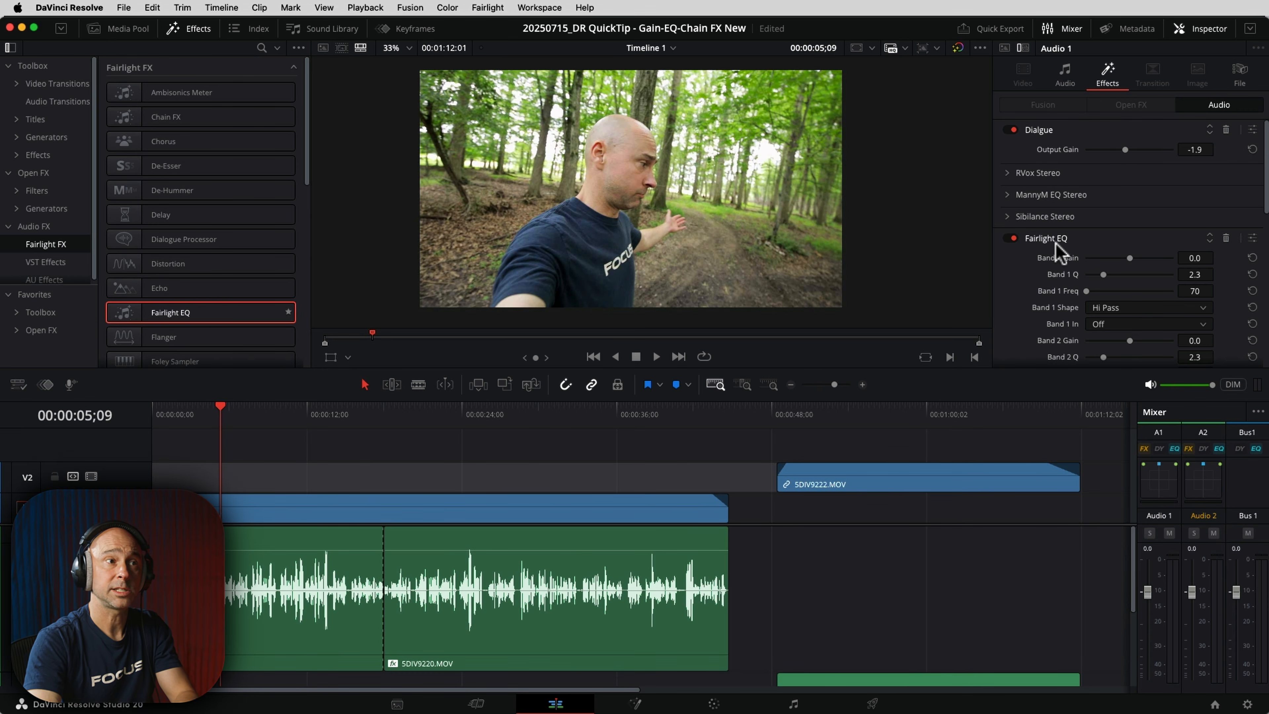
left_click(1006, 172)
left_click(1007, 173)
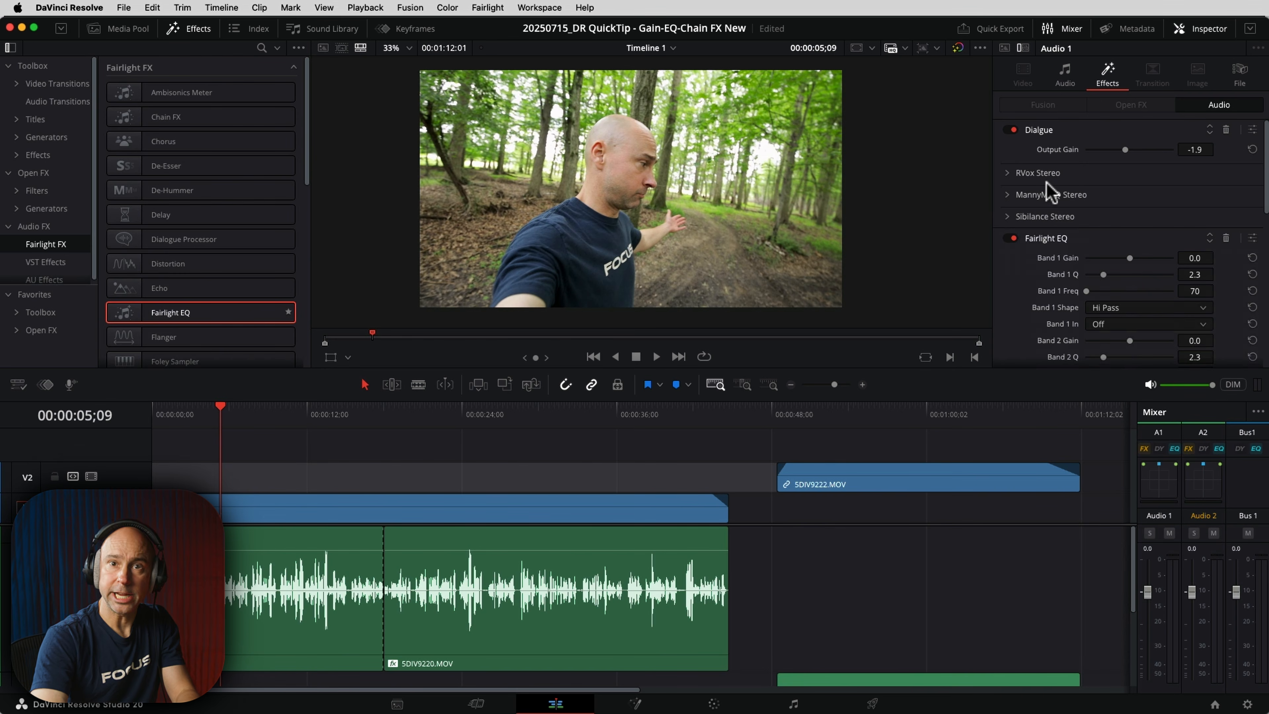
left_click(1007, 173)
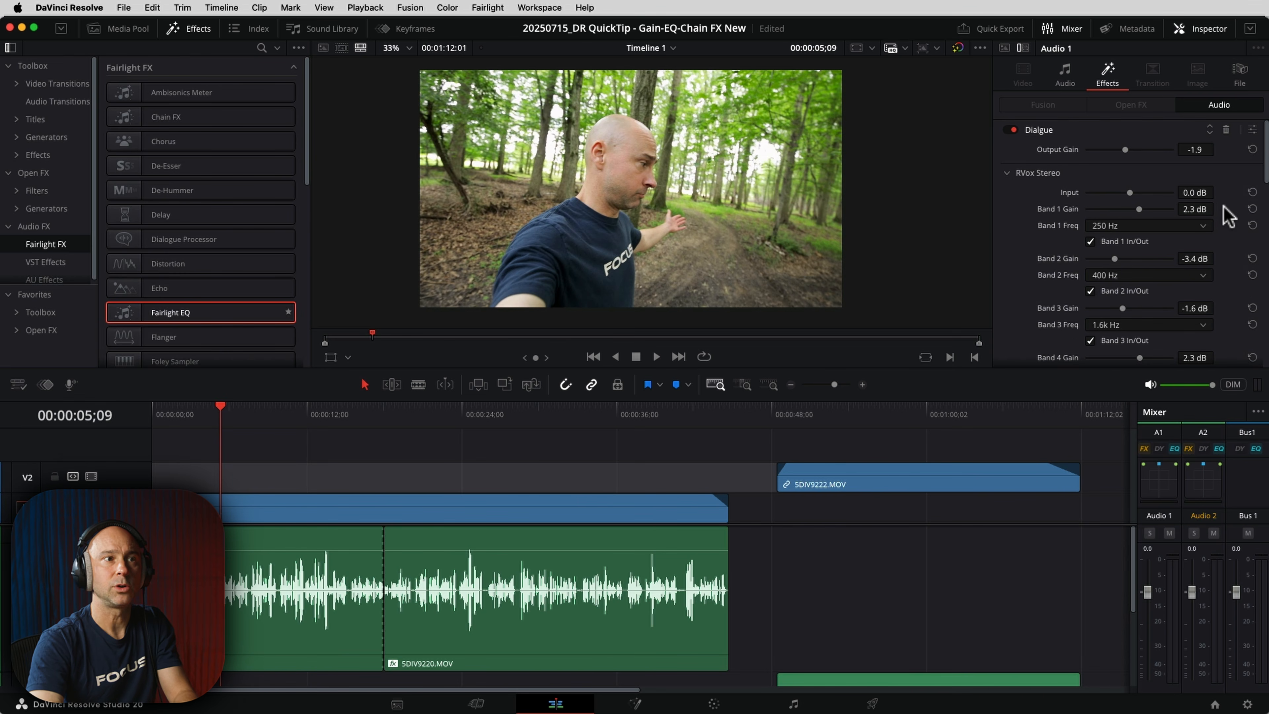
scroll(1214, 220, "down", 3)
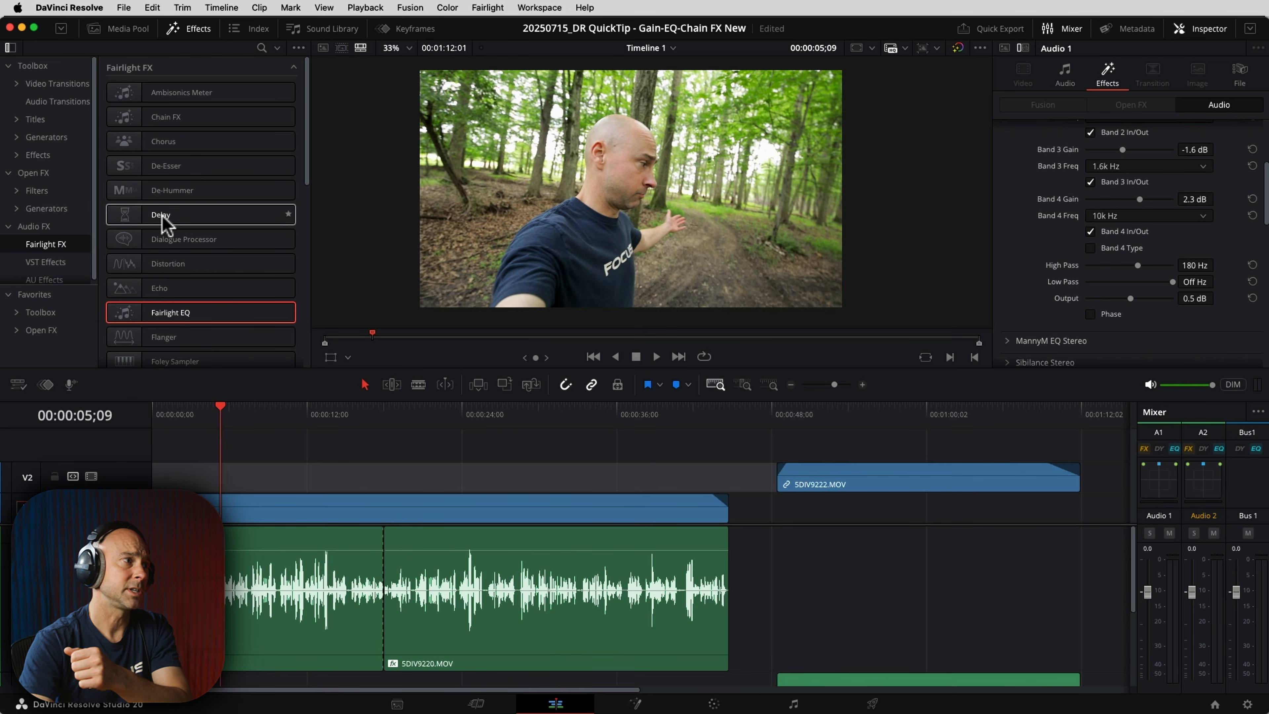
Step: Apply the Delay effect to the first audio clip on Audio 1 and close its window
left_click_drag(161, 214, 270, 605)
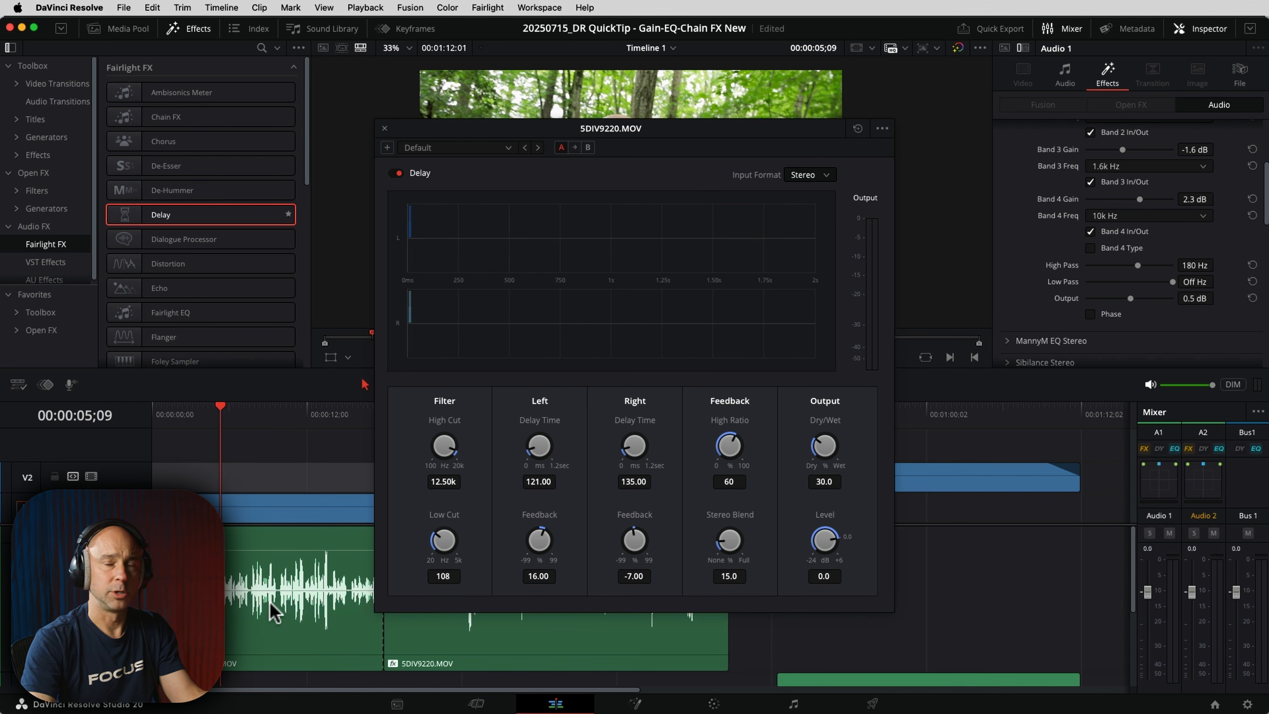
left_click(454, 156)
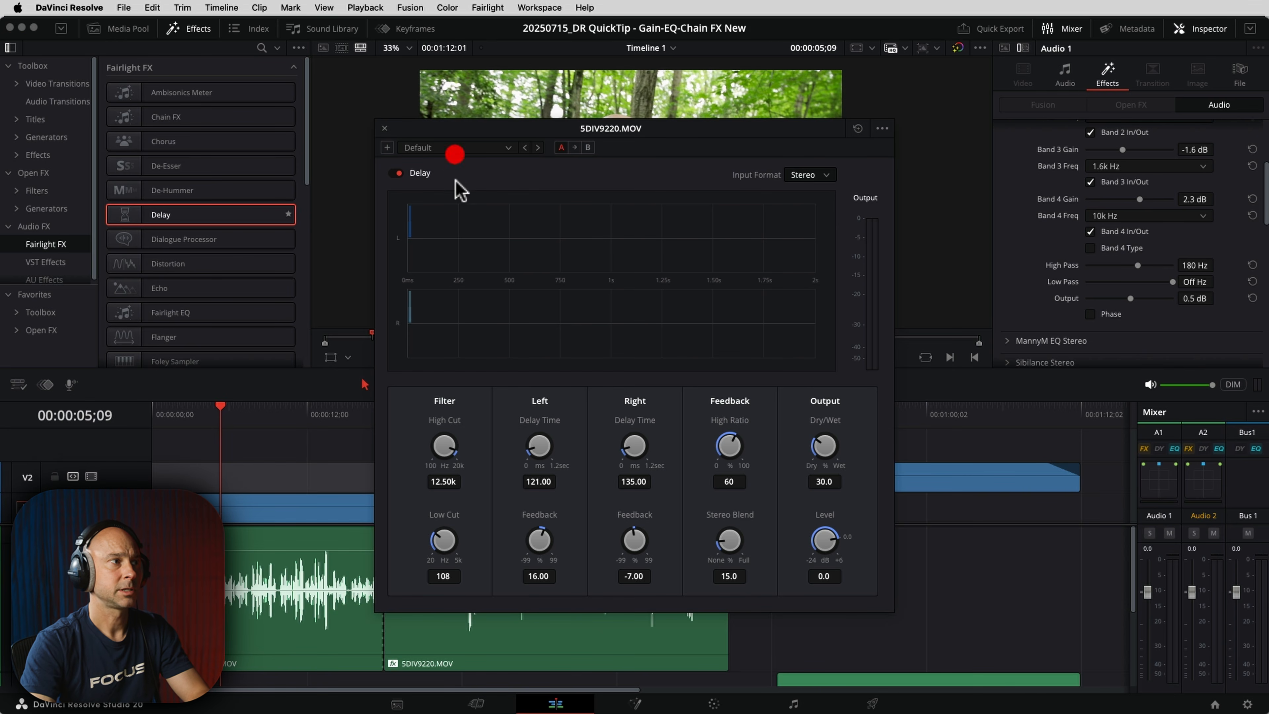
left_click(385, 129)
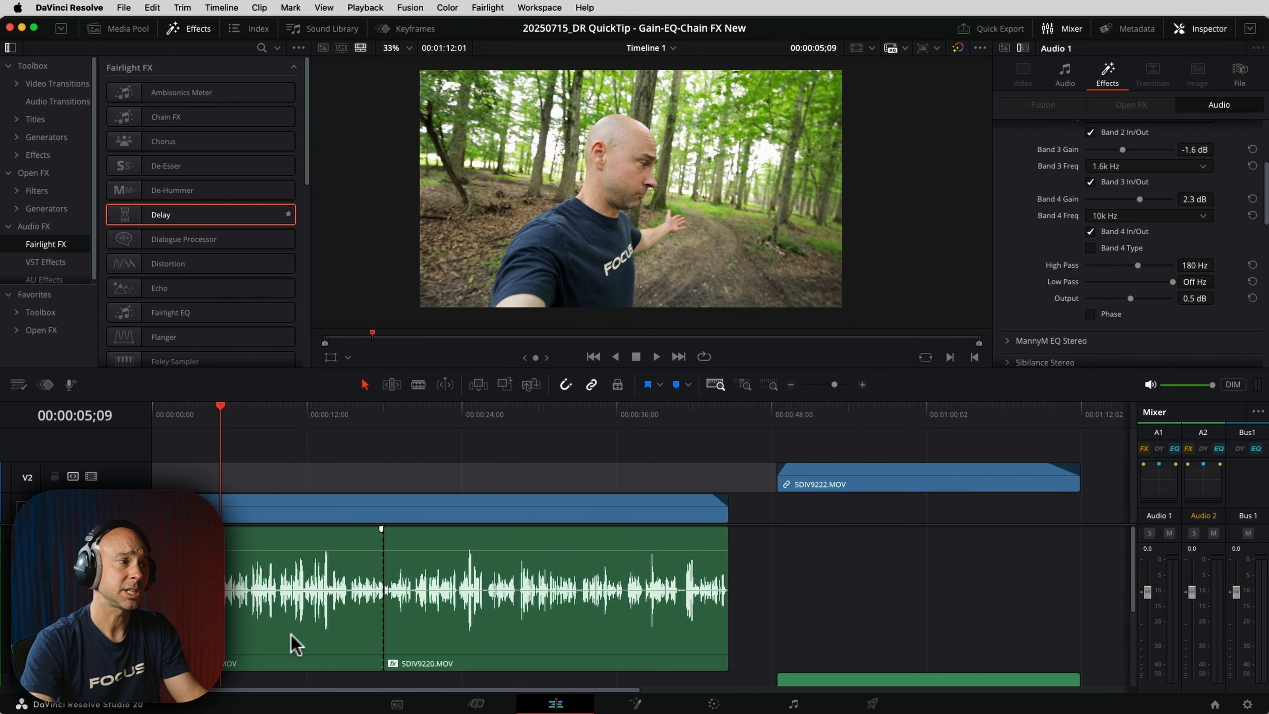
Step: Review the first Audio 1 clip's Delay controls in the Inspector and effect window, and remove the Delay effect
left_click(295, 644)
left_click(1105, 69)
left_click(1200, 99)
left_click(1038, 131)
left_click(1038, 131)
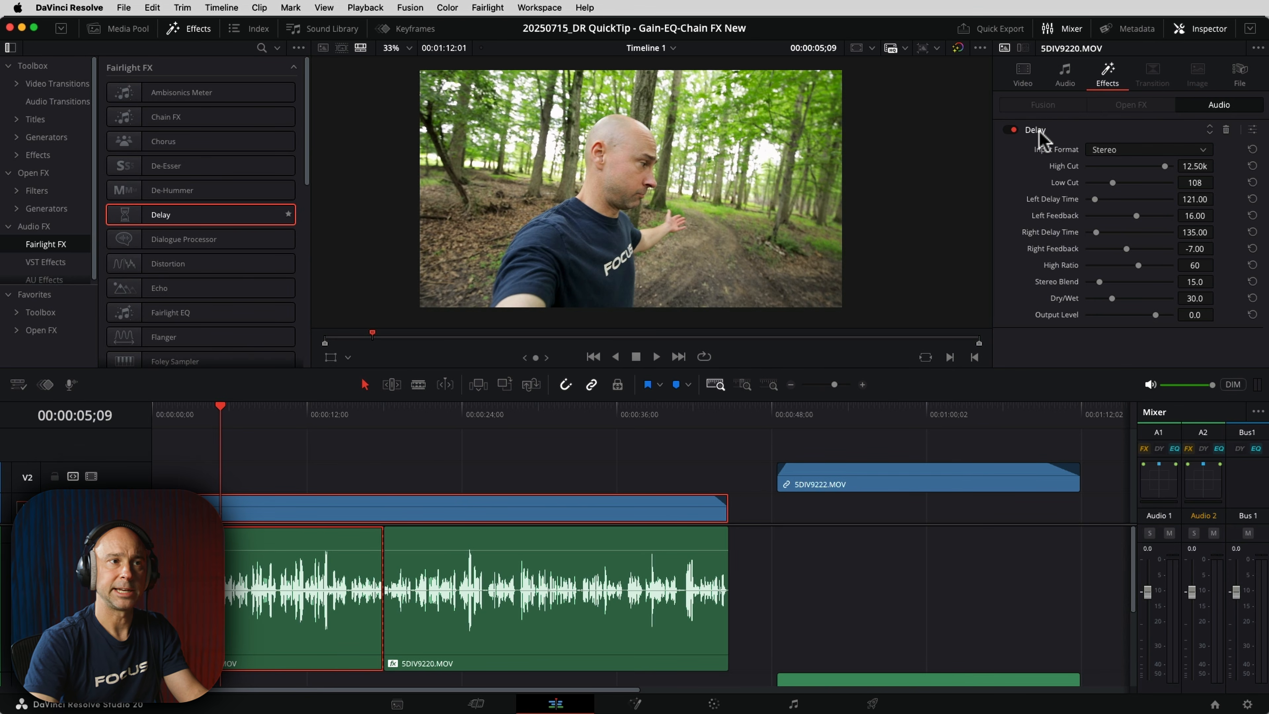
left_click(1252, 130)
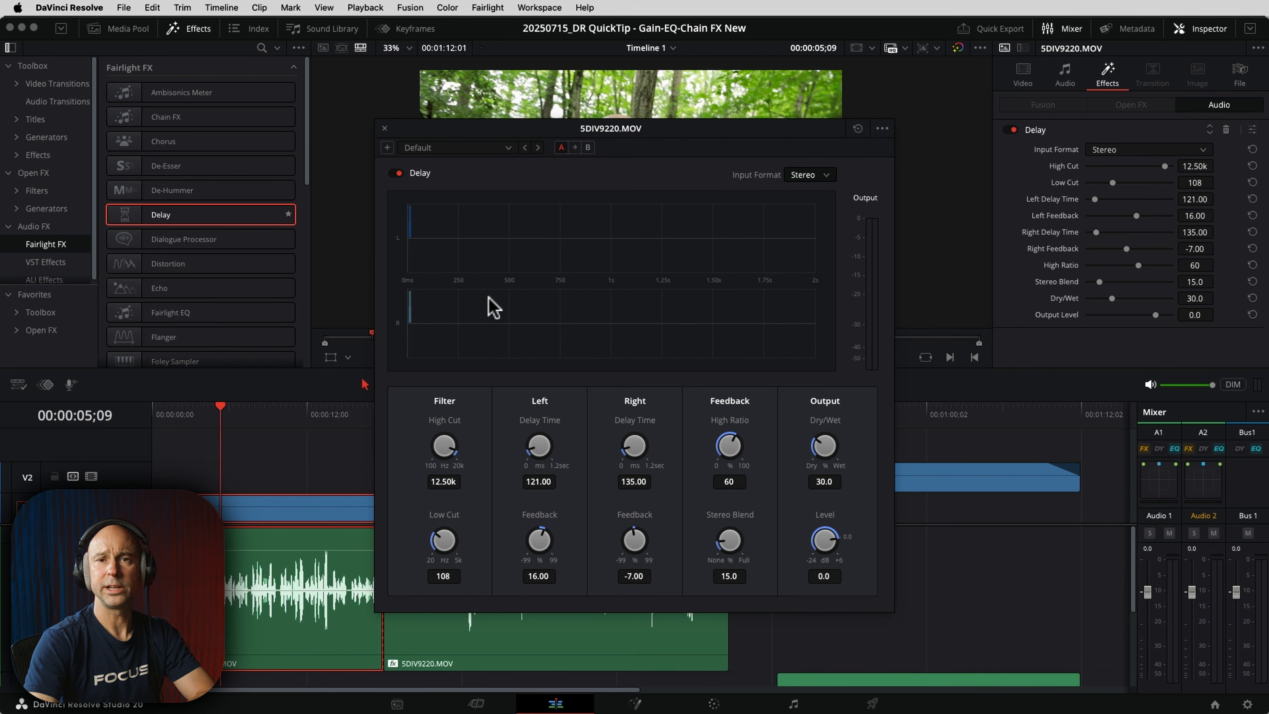
left_click(385, 129)
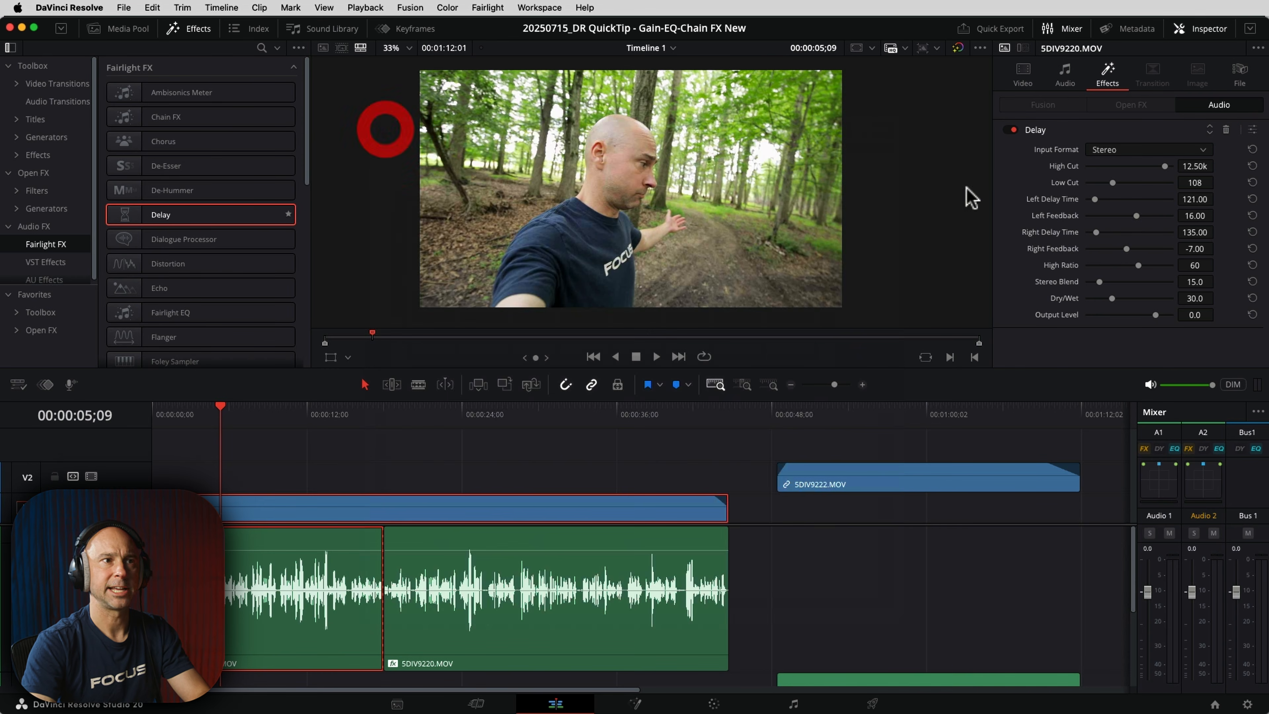
left_click(1224, 131)
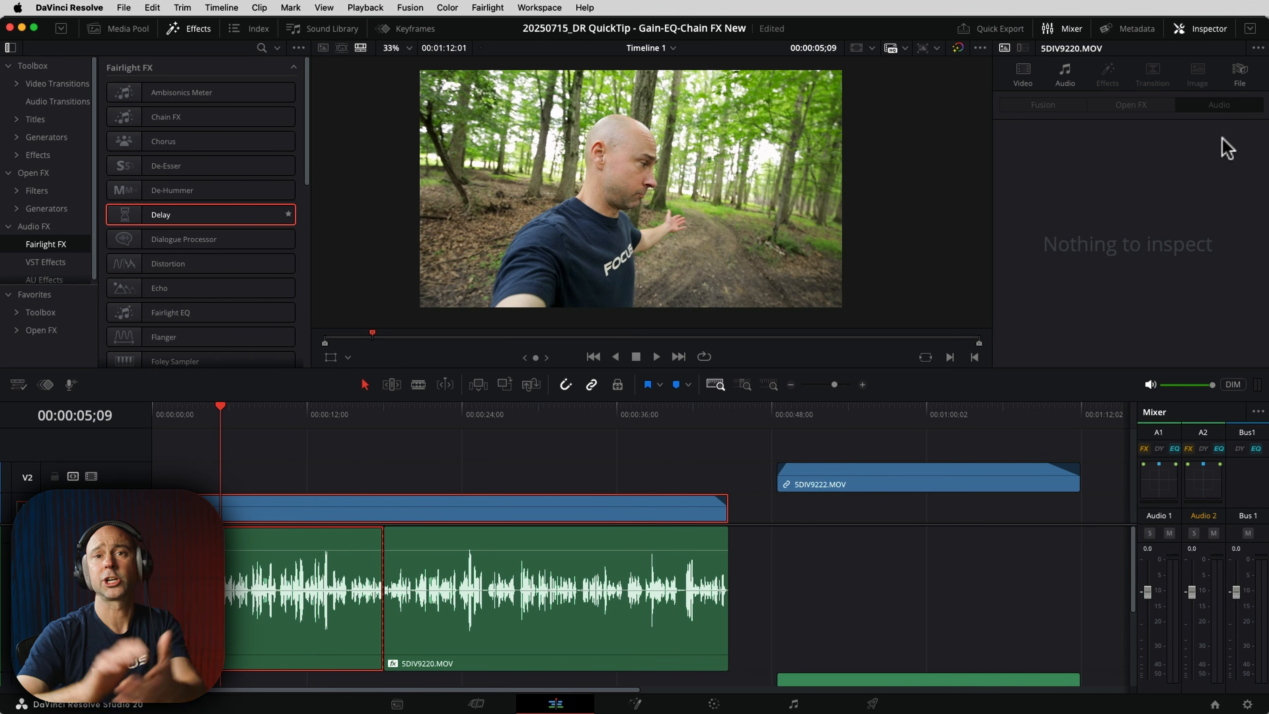